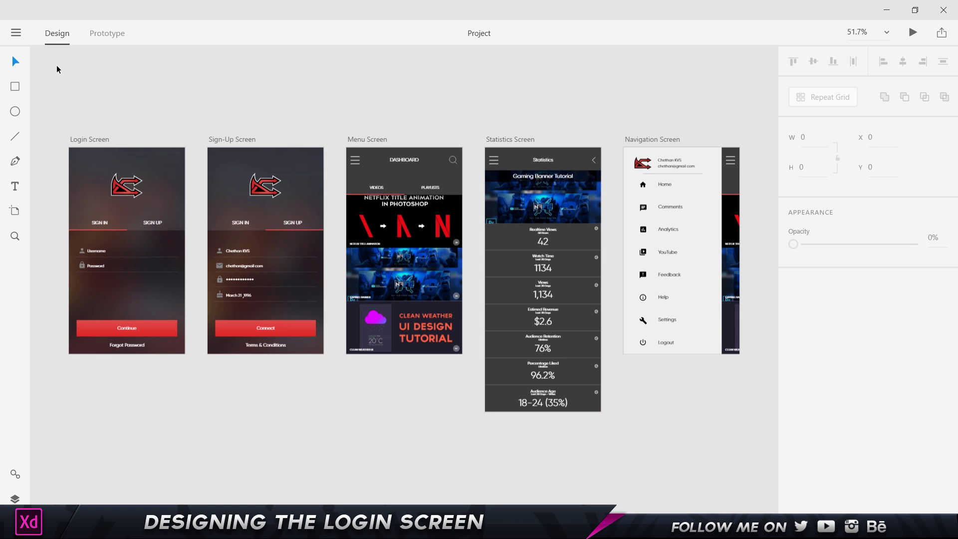
pyautogui.moveTo(58, 67); pyautogui.dragTo(749, 484)
pyautogui.click(598, 466)
pyautogui.moveTo(39, 86); pyautogui.dragTo(289, 448)
pyautogui.click(289, 447)
pyautogui.scroll(3, 130, 237)
pyautogui.moveTo(130, 238); pyautogui.dragTo(284, 220)
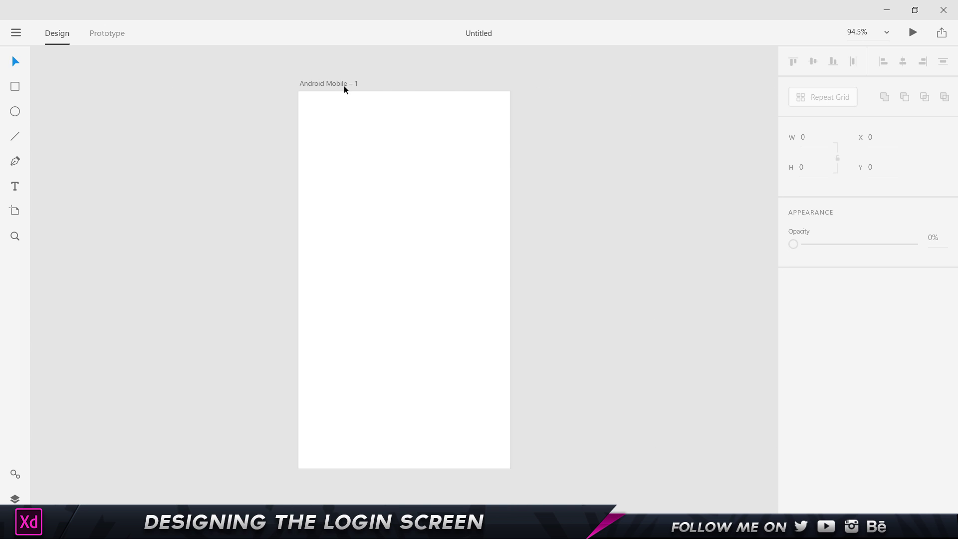
# Step: Rename the Android Mobile – 1 artboard as "Login Screen" and deselect it
pyautogui.click(344, 89)
pyautogui.doubleClick(336, 86)
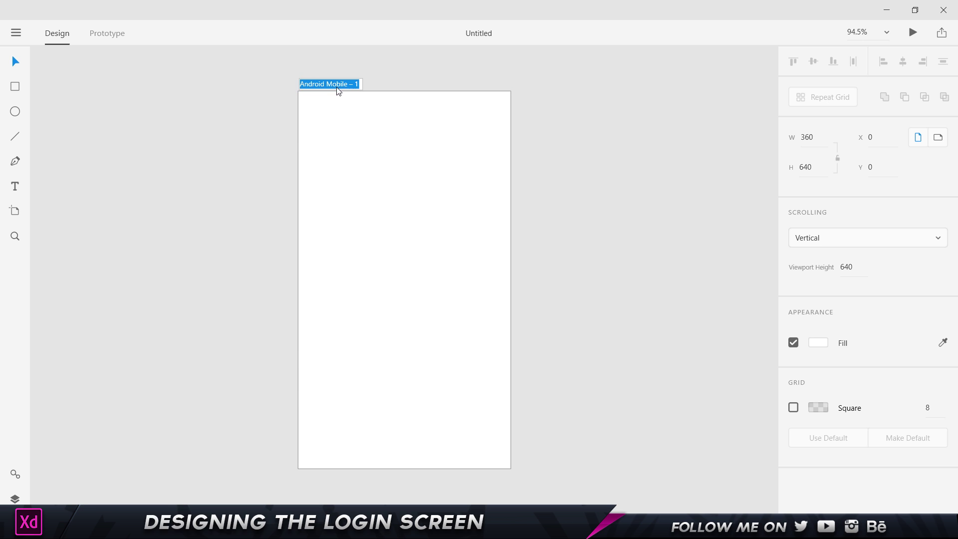
pyautogui.write('Login Screen')
pyautogui.press('Return')
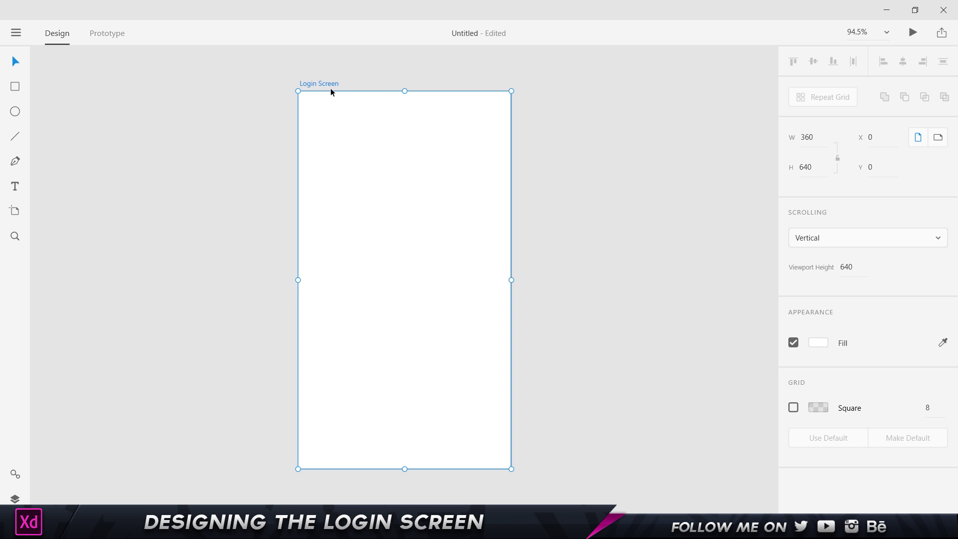
pyautogui.click(709, 150)
pyautogui.click(448, 241)
# Step: Switch to the browser and look through the free stock photos on the Pexels home page
pyautogui.hotkey('alt', 'Tab')
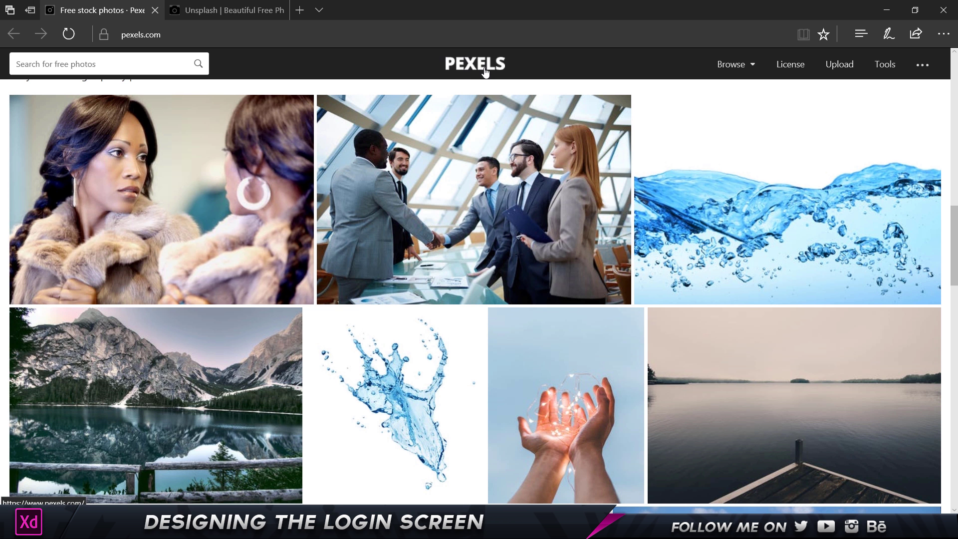
pyautogui.scroll(20, 409, 91)
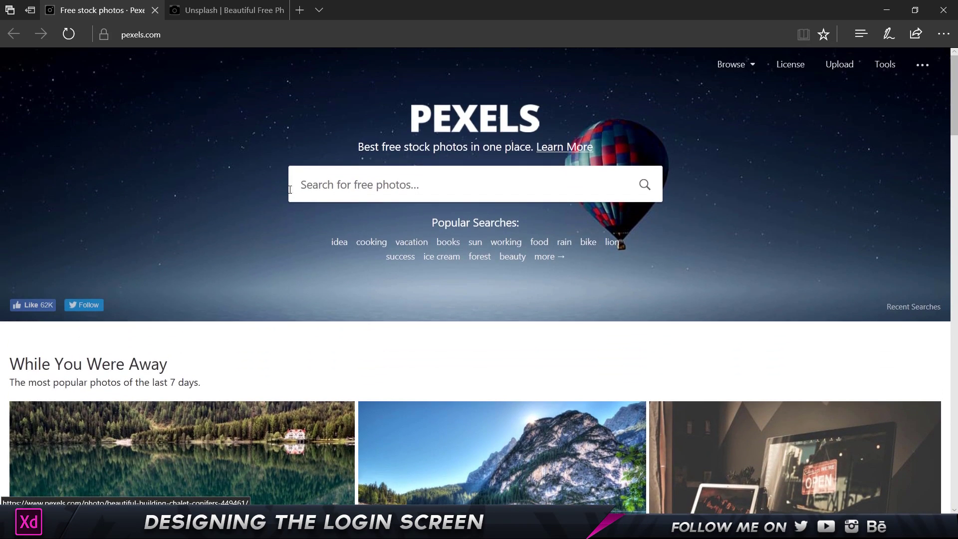
pyautogui.scroll(-10, 450, 179)
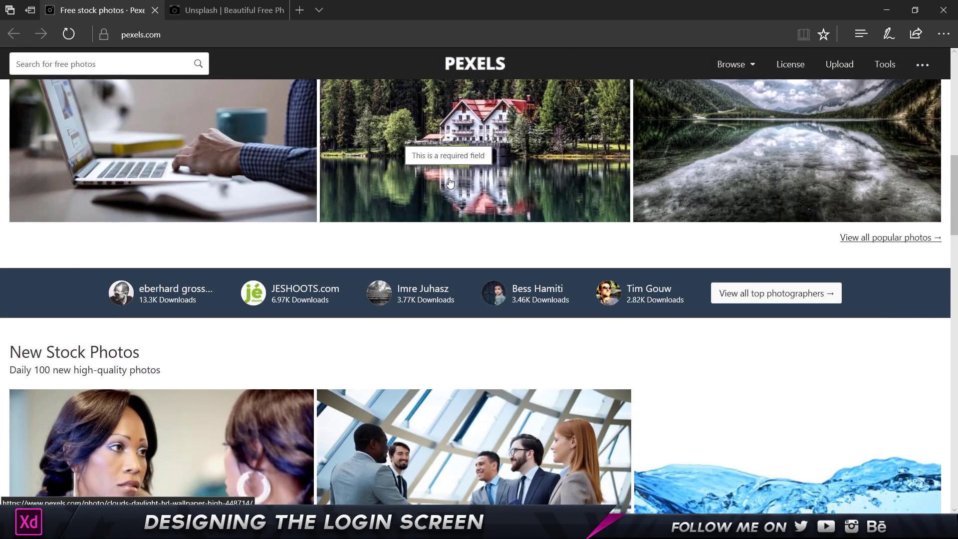
pyautogui.scroll(-15, 450, 182)
pyautogui.scroll(-10, 494, 235)
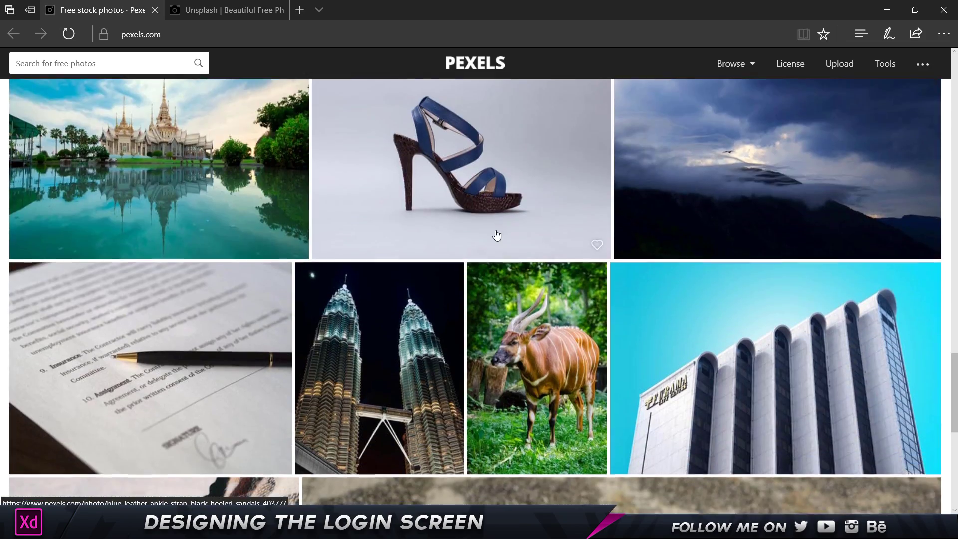
pyautogui.scroll(-9, 501, 241)
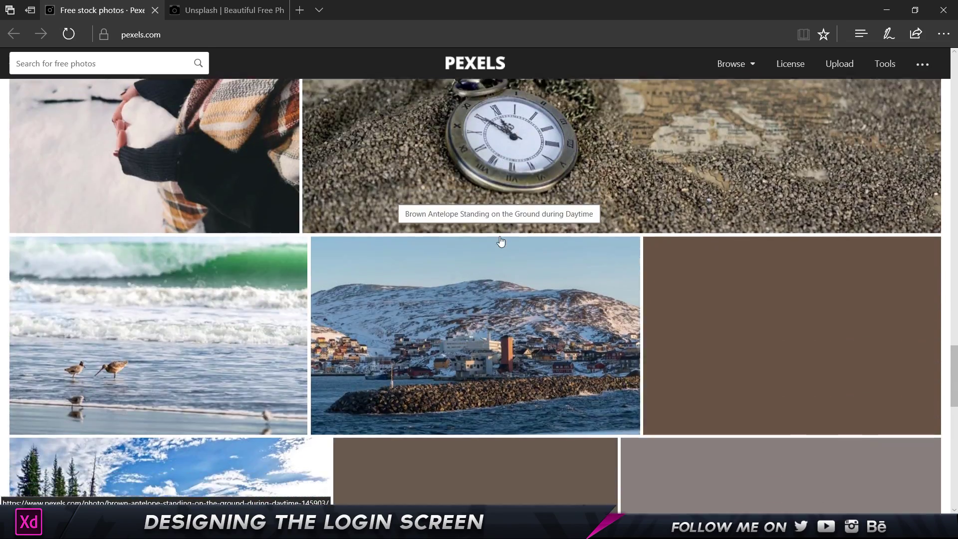
pyautogui.scroll(-5, 502, 241)
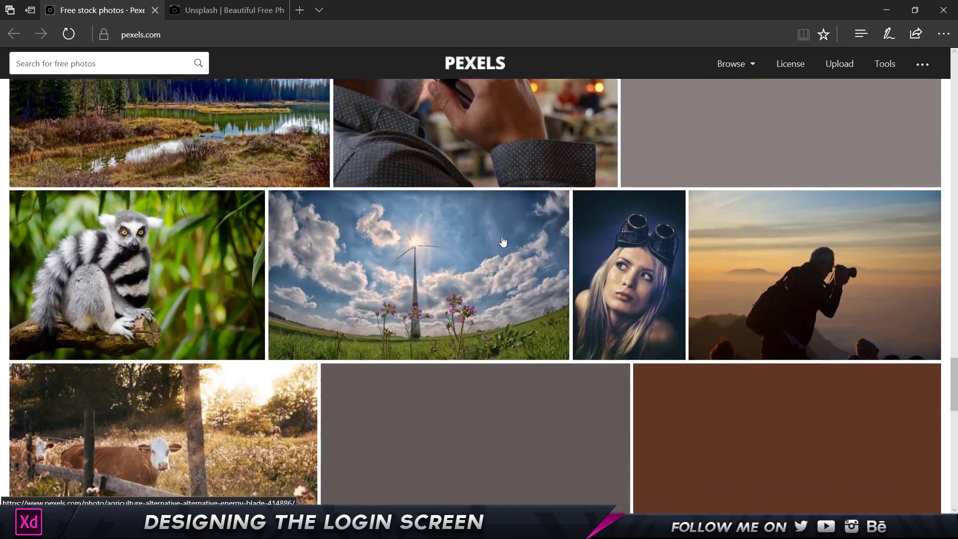
pyautogui.scroll(15, 503, 241)
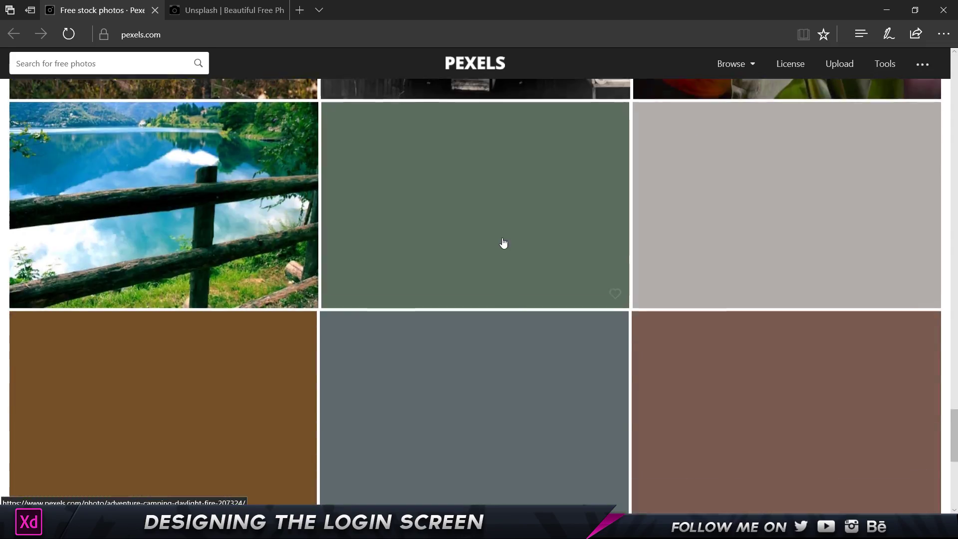
pyautogui.scroll(6, 379, 255)
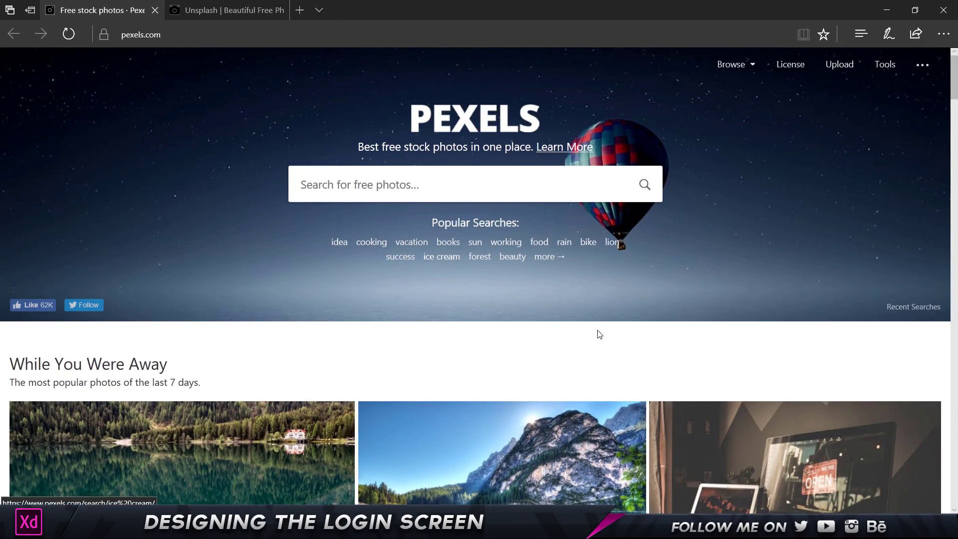
# Step: Switch to the Unsplash site and look through the free photos on its home page
pyautogui.click(230, 10)
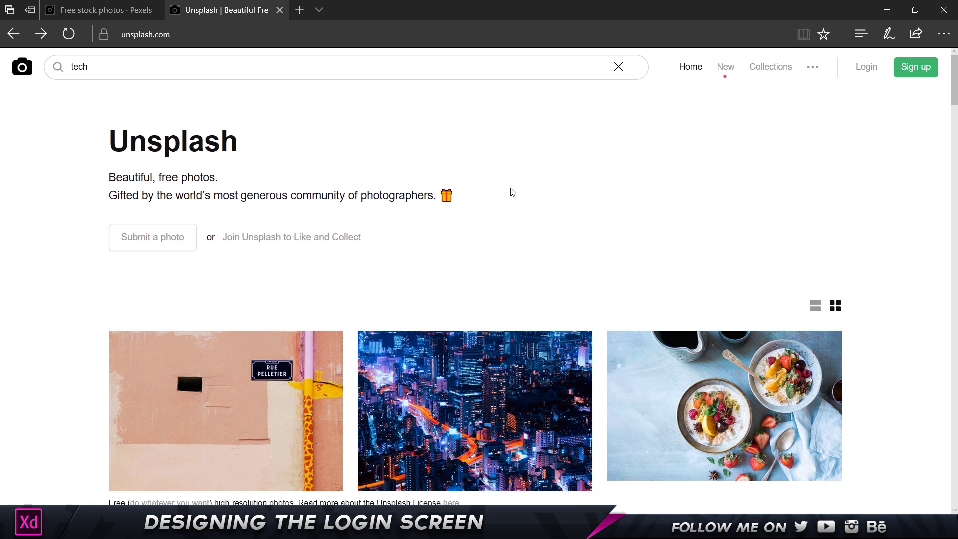
pyautogui.scroll(-9, 512, 192)
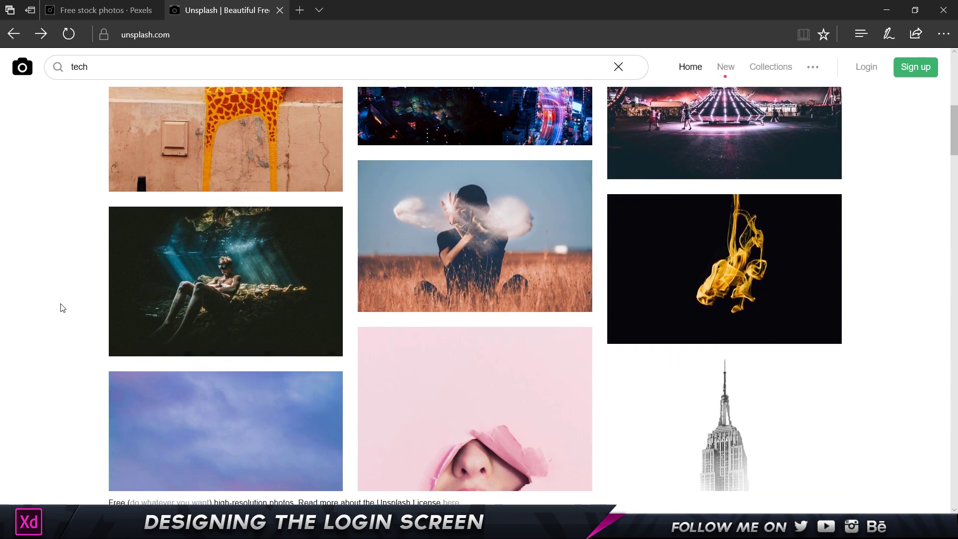
pyautogui.scroll(-9, 71, 253)
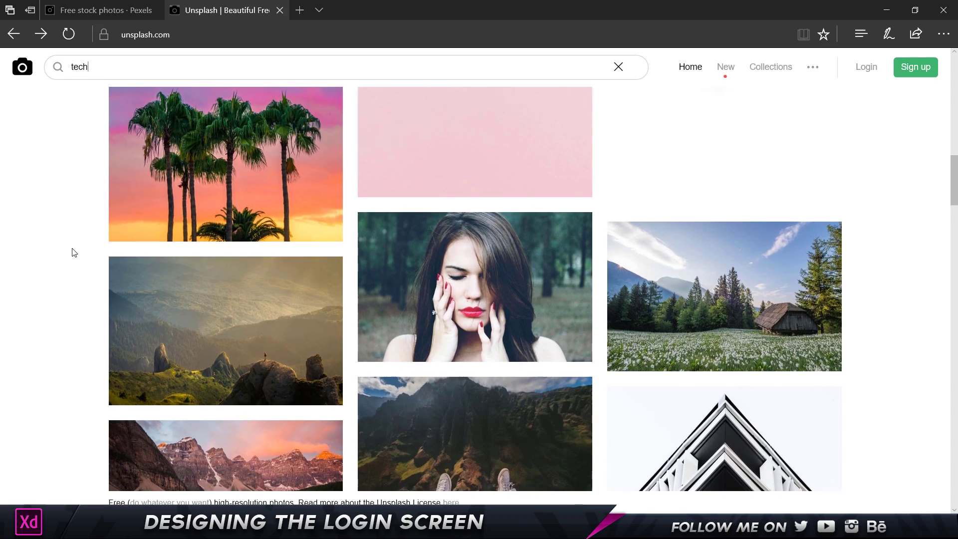
pyautogui.scroll(-15, 74, 252)
pyautogui.scroll(20, 85, 245)
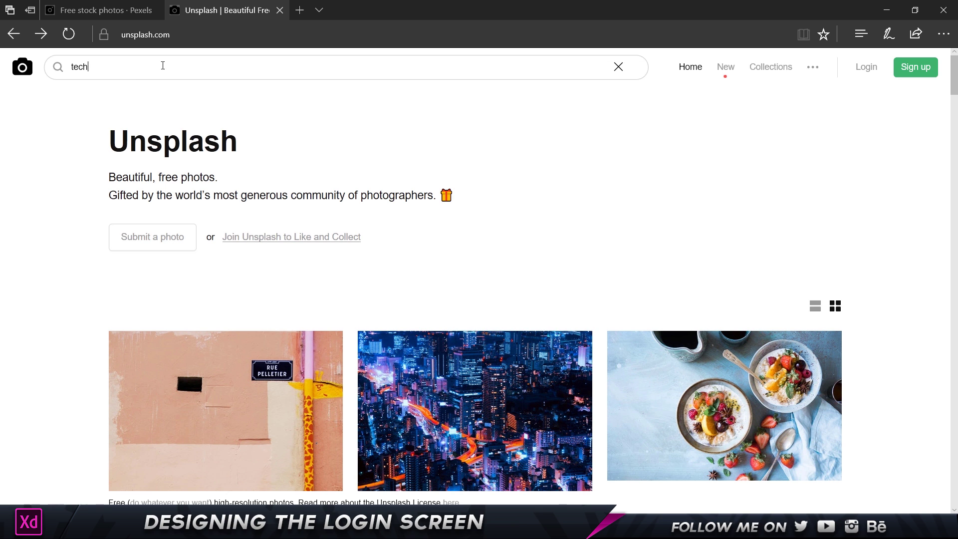
# Step: Search Unsplash for "tech" and look through the photos for a suitable login screen background
pyautogui.press('Return')
pyautogui.scroll(-13, 35, 279)
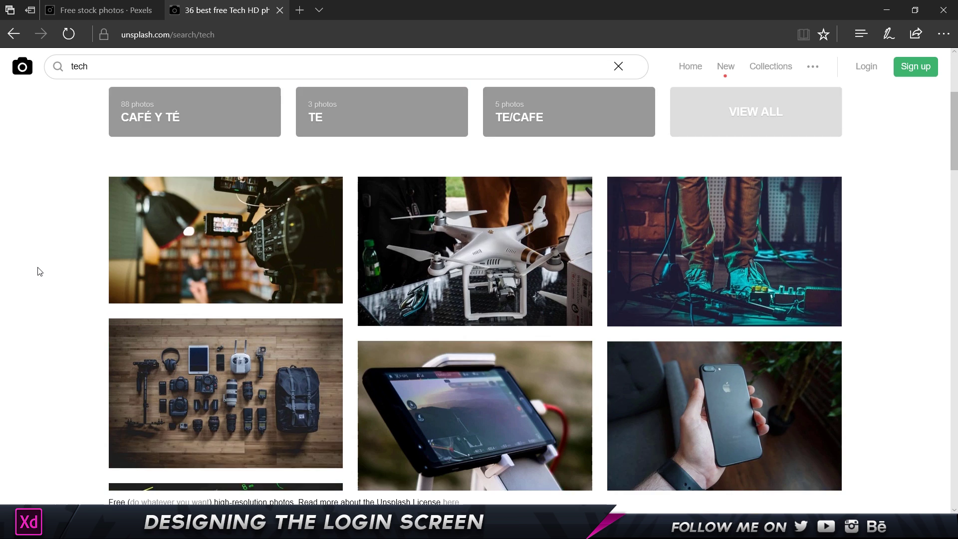
pyautogui.scroll(-5, 44, 282)
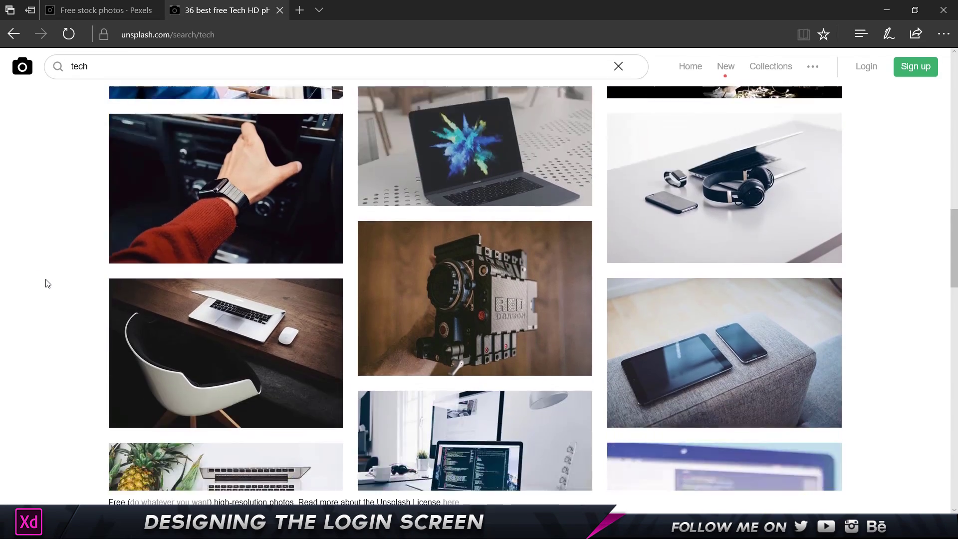
pyautogui.scroll(-5, 47, 283)
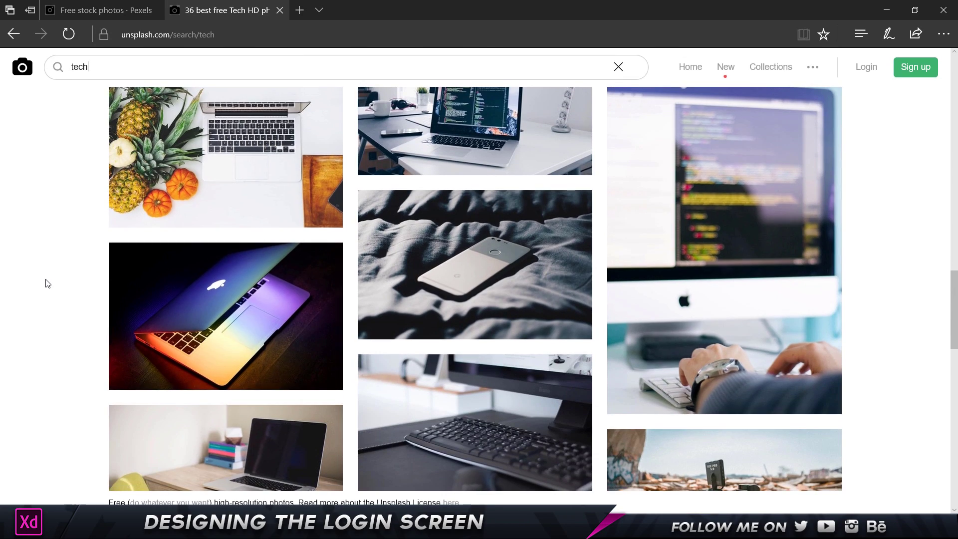
pyautogui.scroll(-5, 50, 287)
pyautogui.scroll(-7, 55, 298)
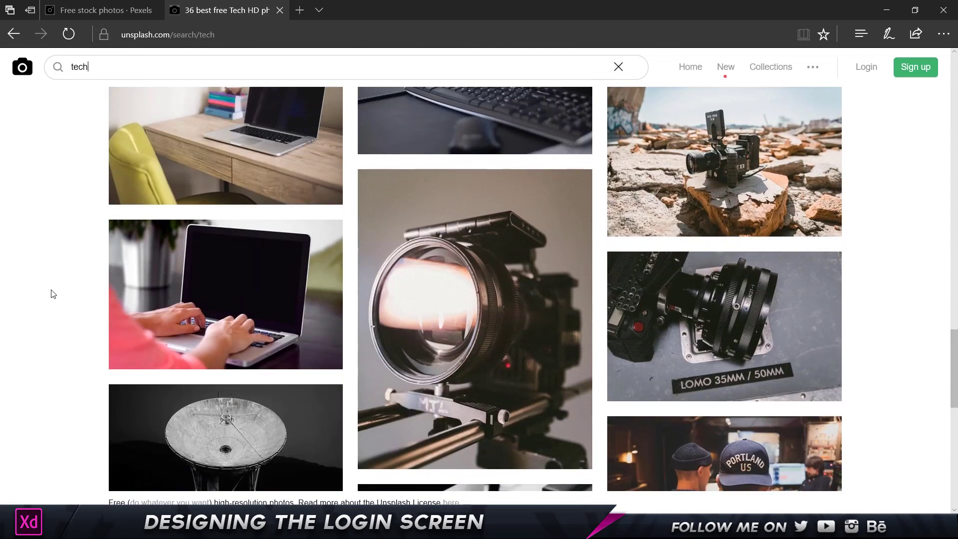
pyautogui.scroll(5, 57, 303)
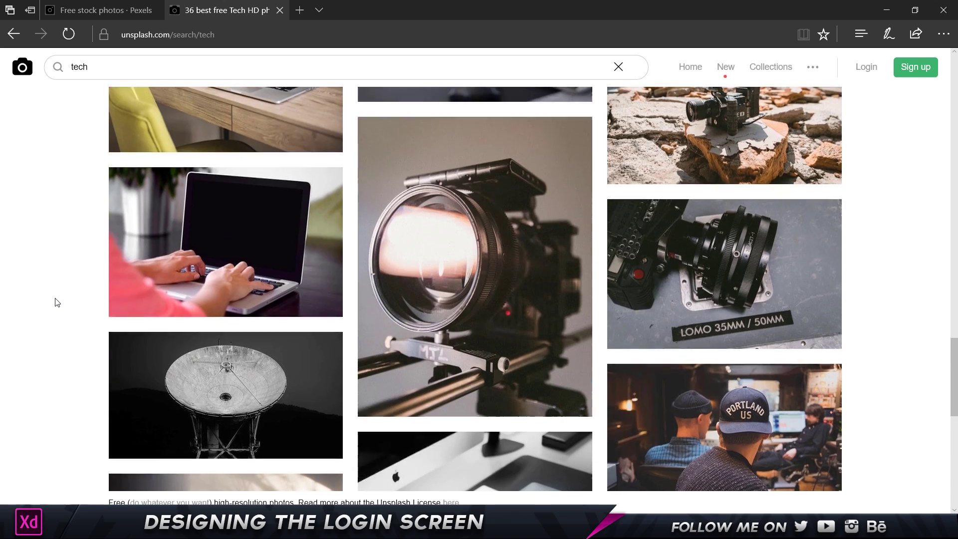
pyautogui.scroll(10, 56, 303)
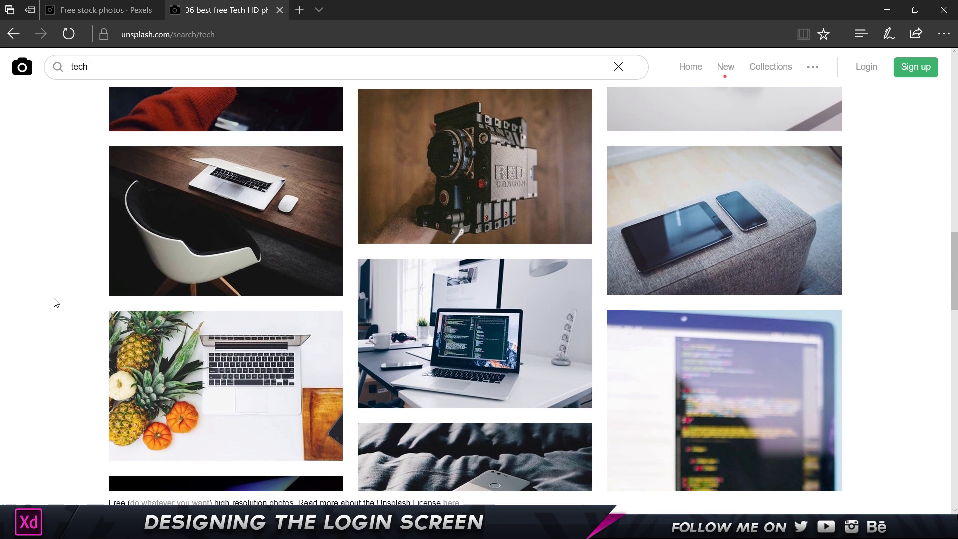
pyautogui.scroll(10, 56, 302)
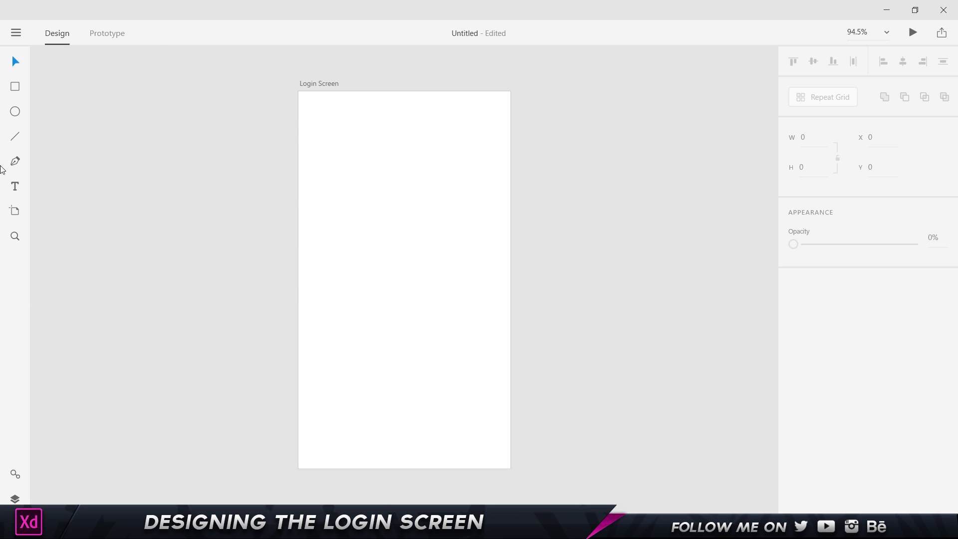
# Step: Back in Adobe XD, import the stock JPG photo from the Downloads folder into the design
pyautogui.click(16, 34)
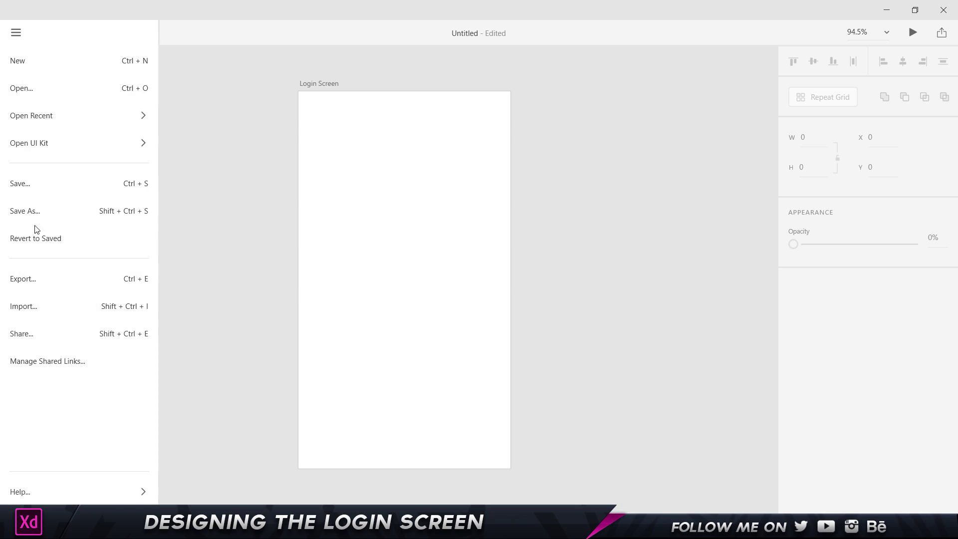
pyautogui.click(43, 298)
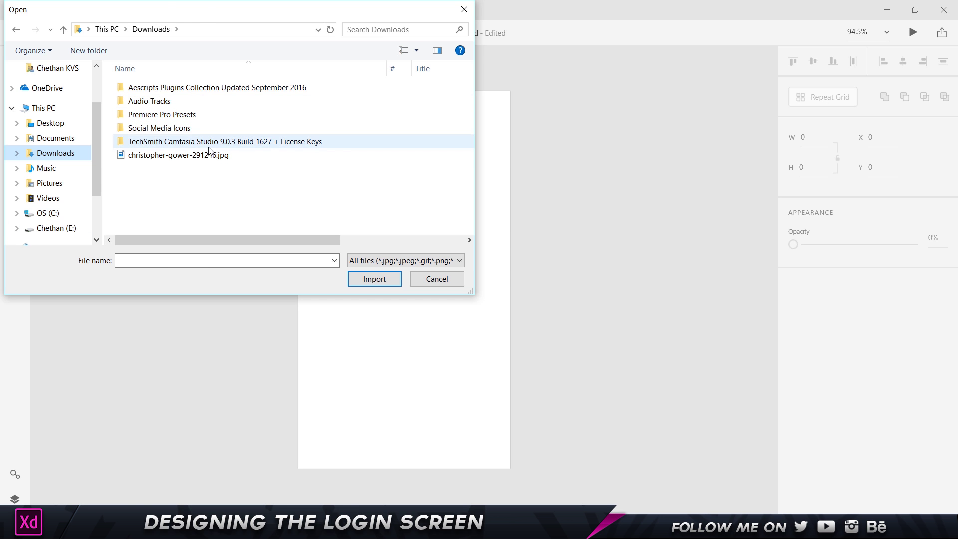
pyautogui.click(186, 154)
pyautogui.click(359, 279)
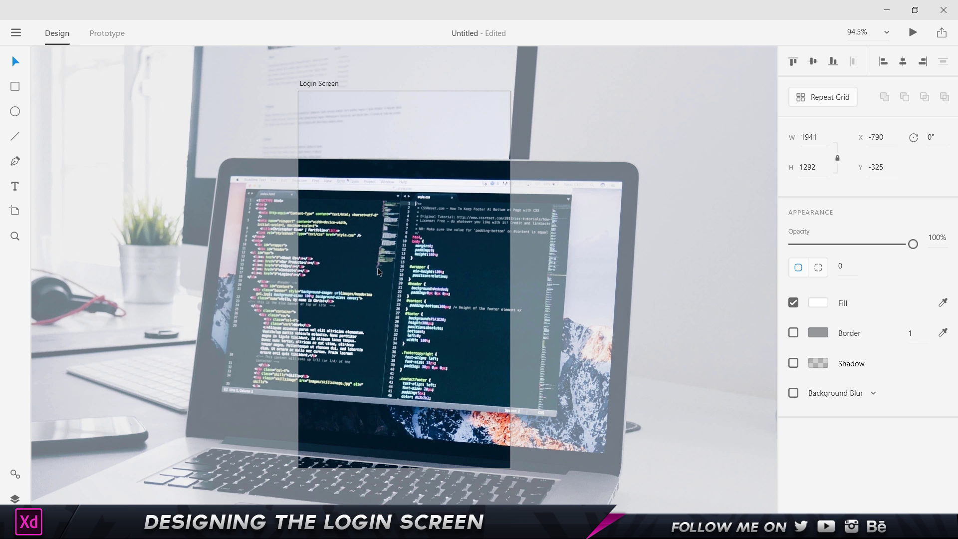
# Step: Scale the imported laptop photo down proportionally to 961 × 640 so it spans exactly the Login Screen artboard's height, with its top at Y 0
pyautogui.press('alt')
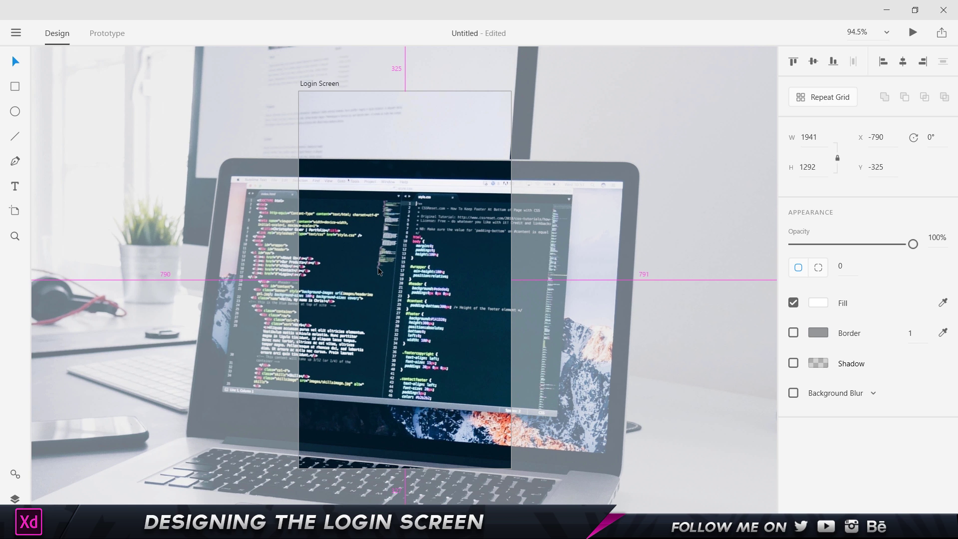
pyautogui.scroll(-10, 378, 267)
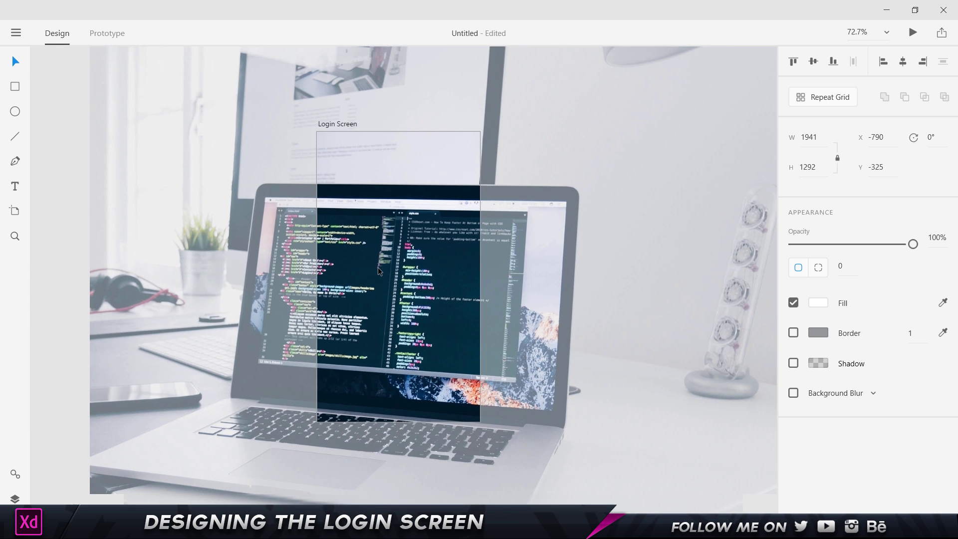
pyautogui.scroll(10, 378, 270)
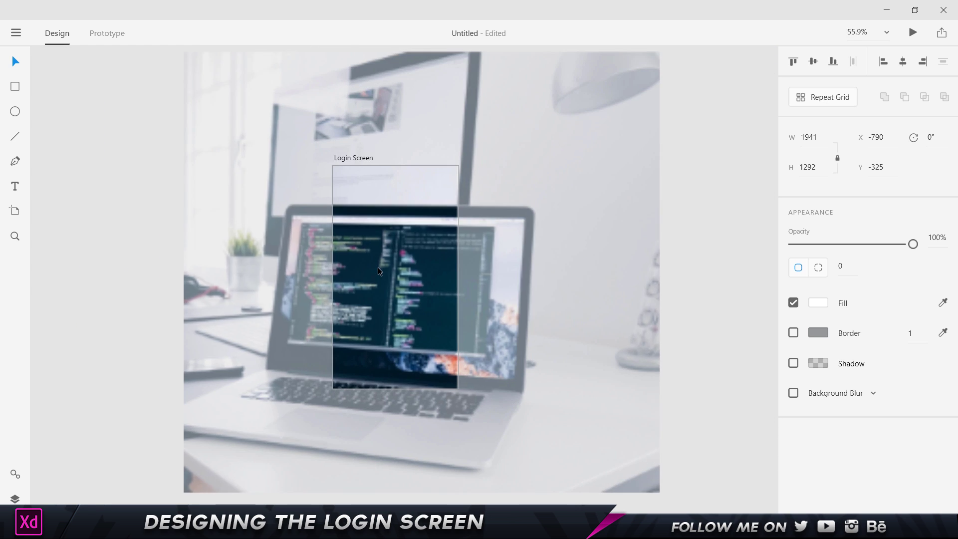
pyautogui.press('z')
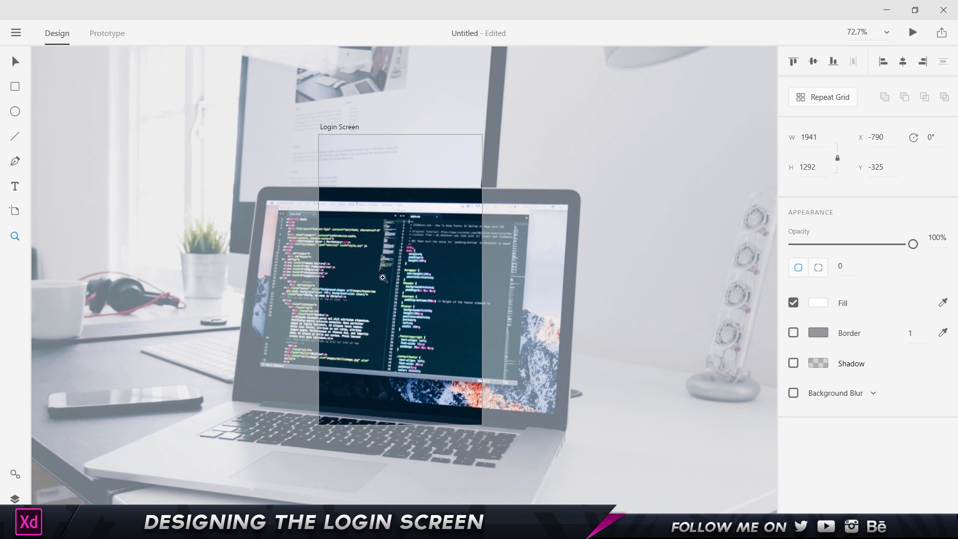
pyautogui.click(384, 279)
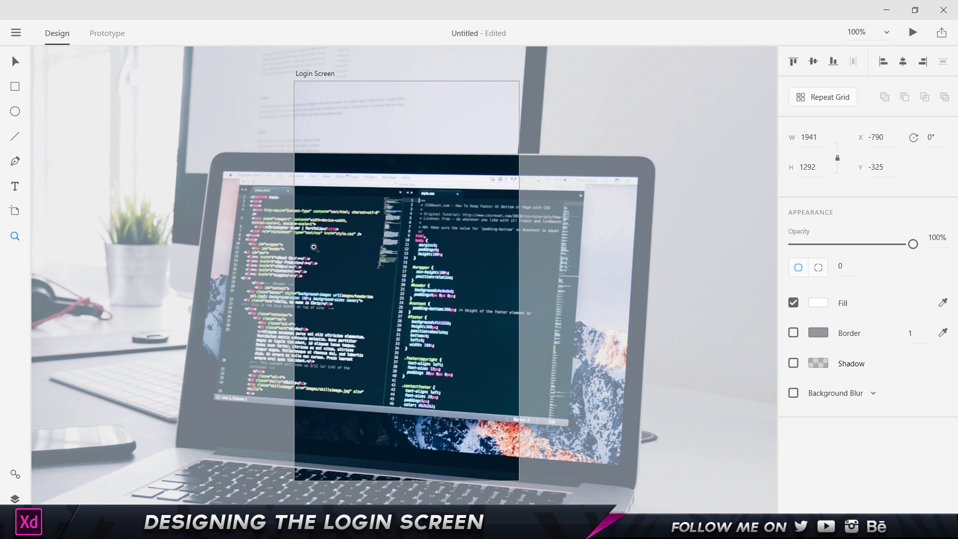
pyautogui.keyDown('alt'); pyautogui.click(413, 276); pyautogui.keyUp('alt')
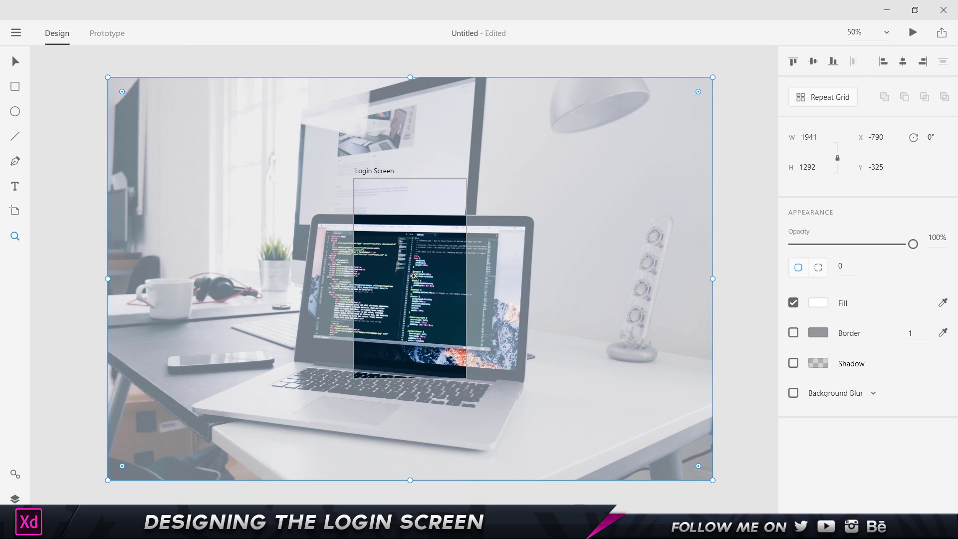
pyautogui.click(414, 276)
pyautogui.keyDown('alt'); pyautogui.click(414, 276); pyautogui.keyUp('alt')
pyautogui.press('v')
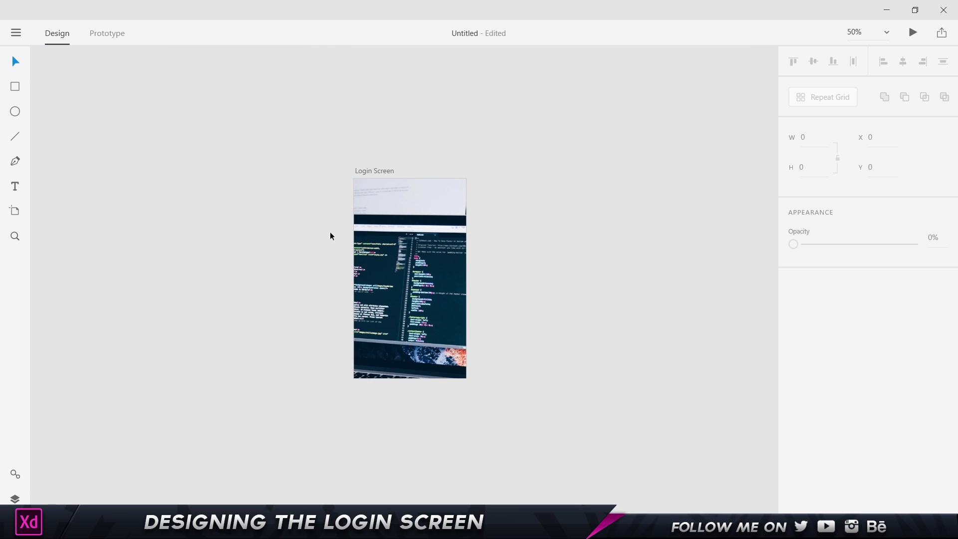
pyautogui.click(408, 240)
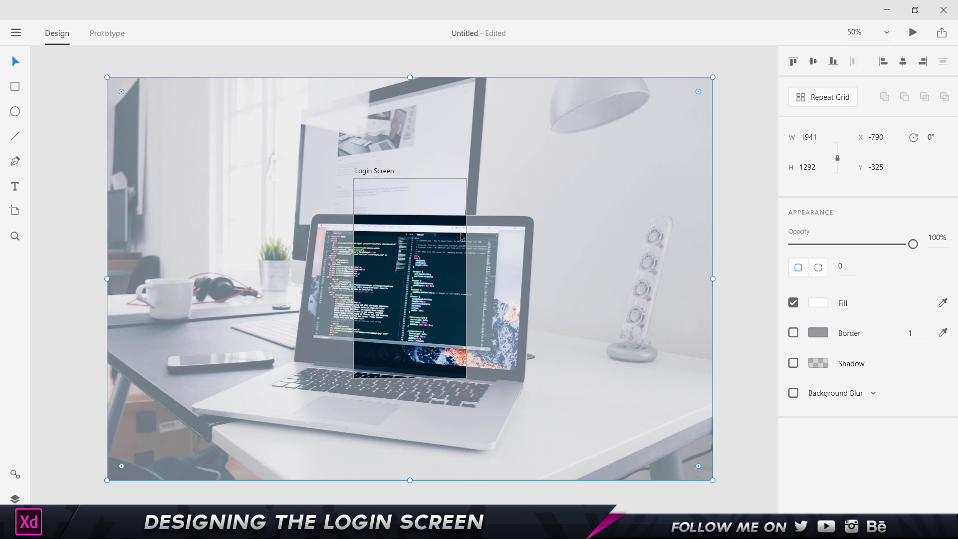
pyautogui.moveTo(108, 76); pyautogui.dragTo(249, 179)
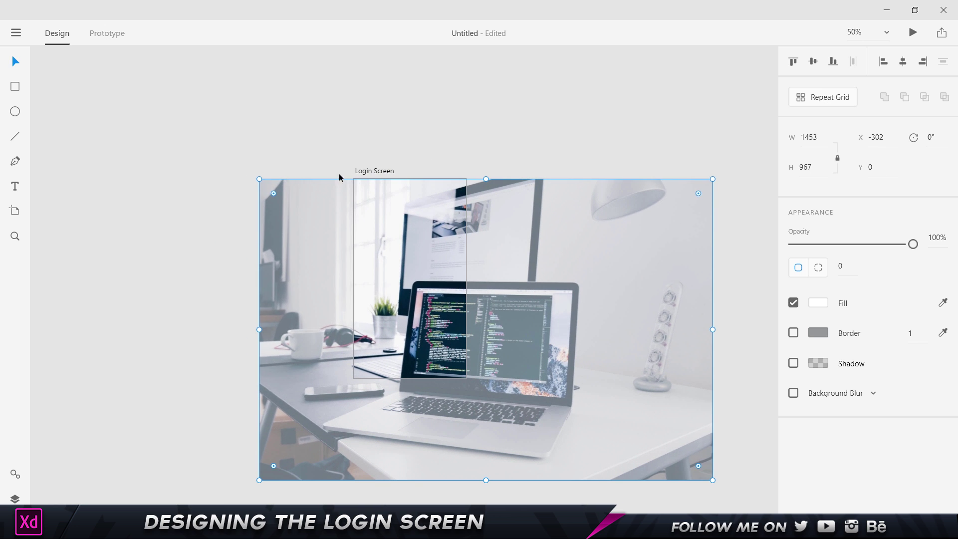
pyautogui.moveTo(259, 180); pyautogui.dragTo(237, 179)
pyautogui.moveTo(713, 481); pyautogui.dragTo(559, 422)
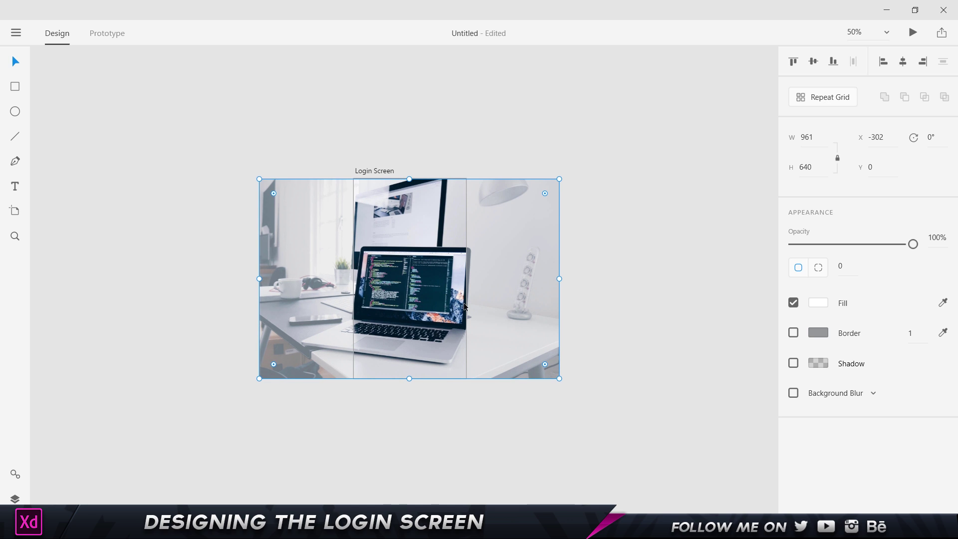
# Step: Reposition the laptop photo behind the Login Screen artboard to X -321, Y 0, undoing any misplaced move
pyautogui.click(625, 256)
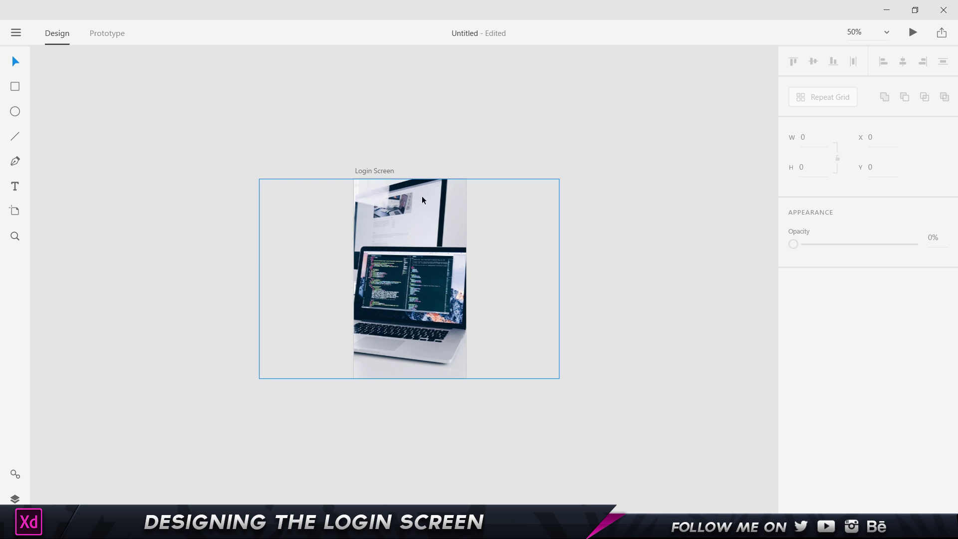
pyautogui.click(441, 269)
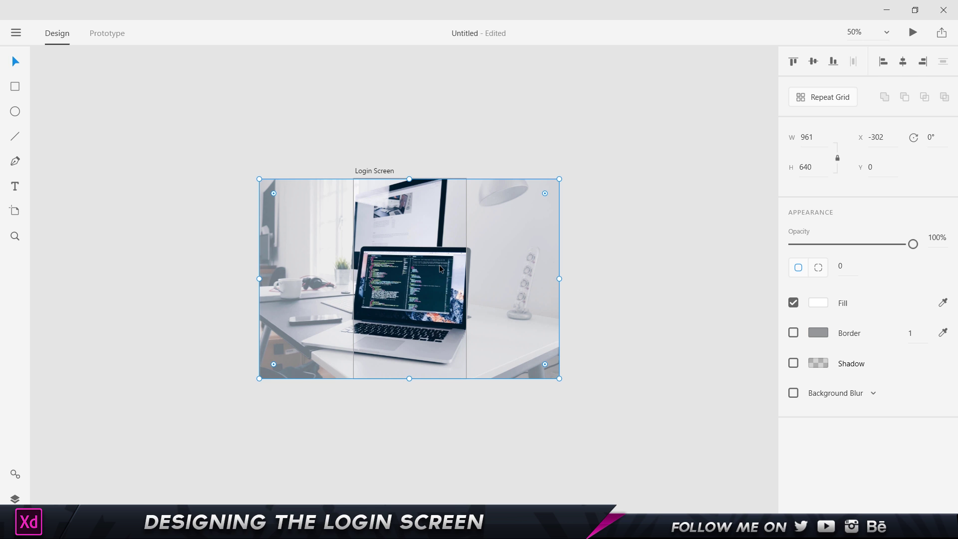
pyautogui.scroll(3, 441, 268)
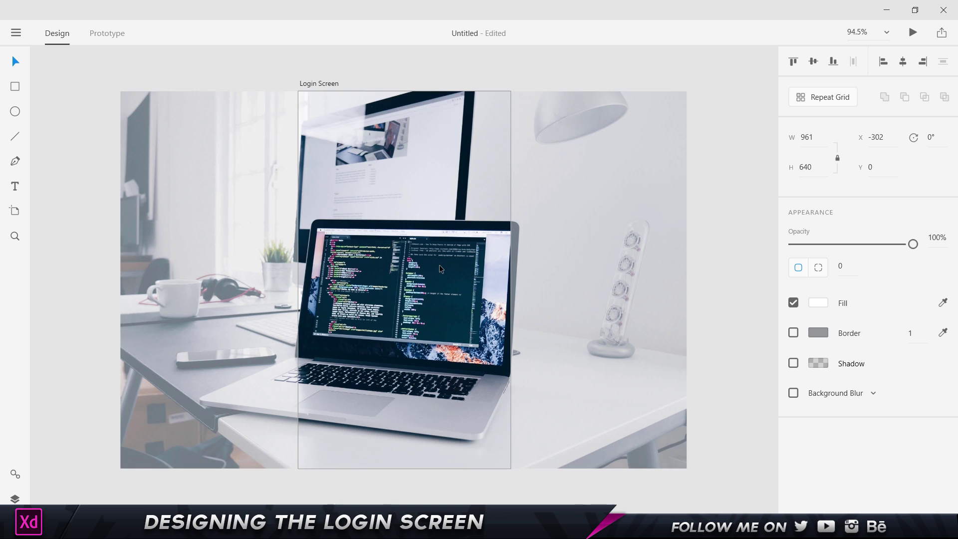
pyautogui.click(736, 169)
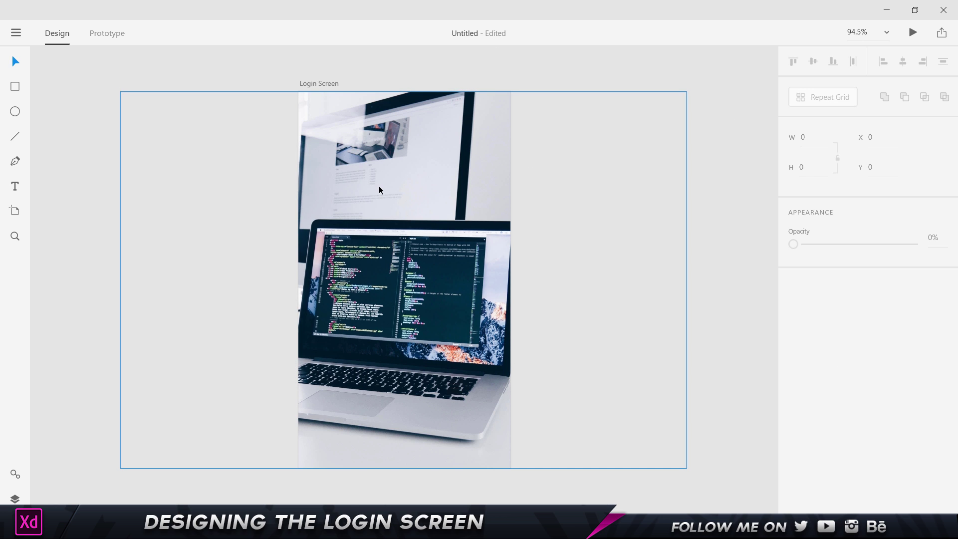
pyautogui.click(391, 186)
pyautogui.moveTo(449, 160); pyautogui.dragTo(432, 212)
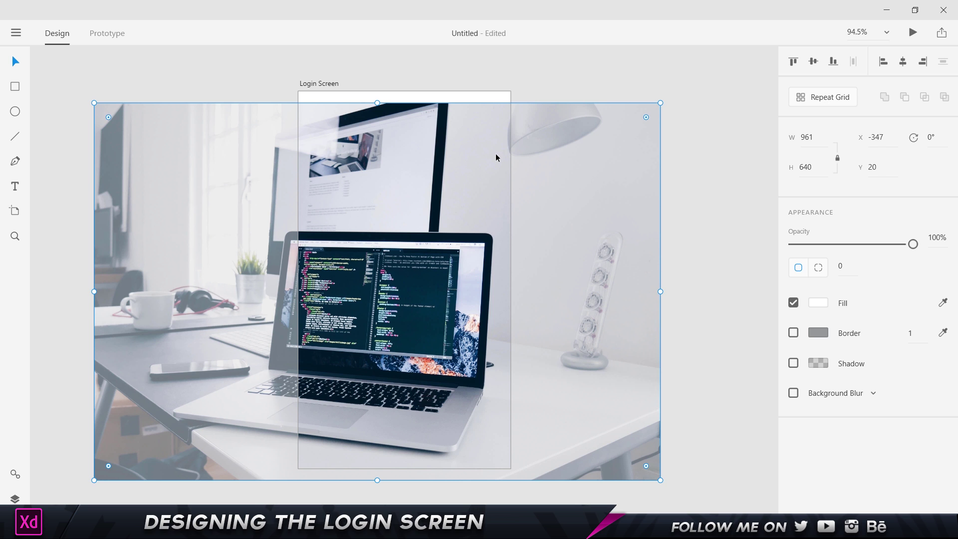
pyautogui.hotkey('ctrl', 'z')
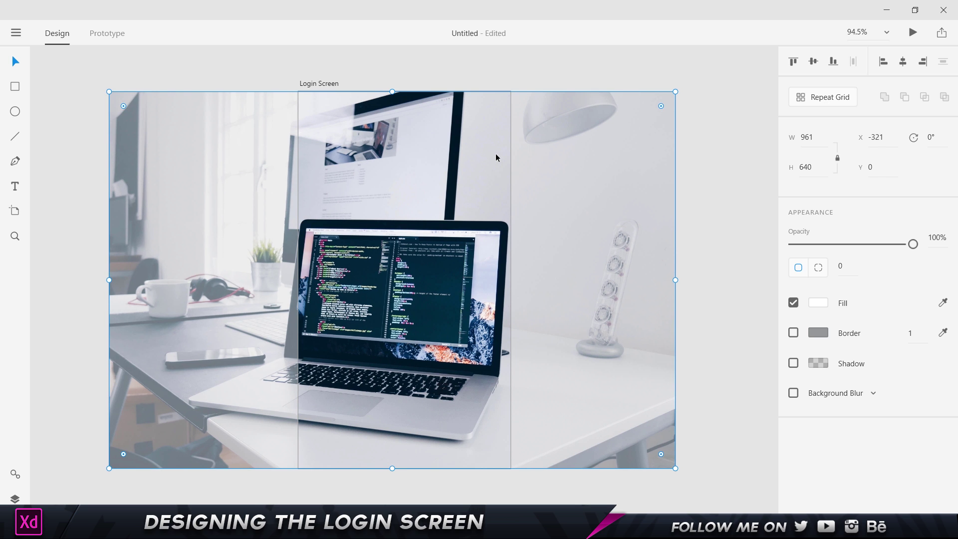
# Step: Lock the laptop photo in place and test that it cannot be moved on the artboard
pyautogui.rightClick(436, 167)
pyautogui.click(485, 309)
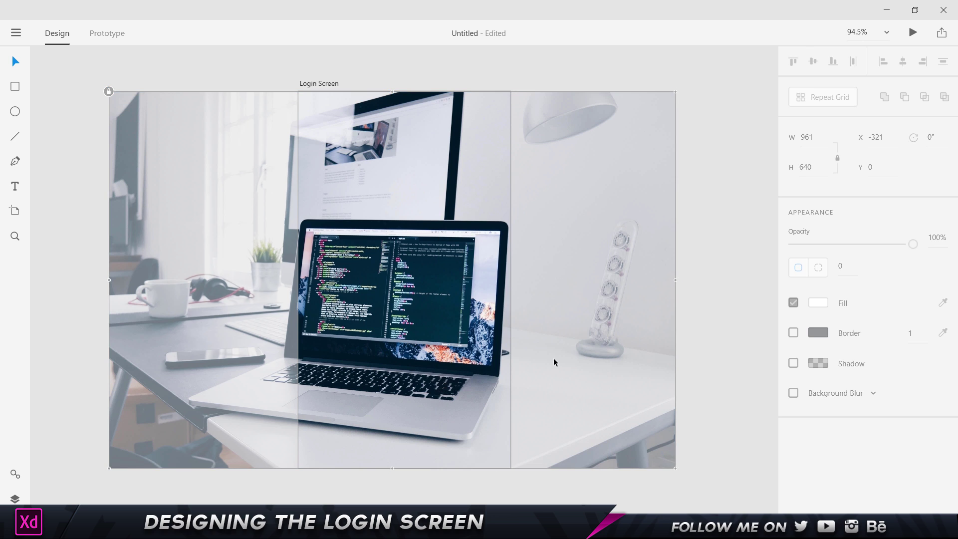
pyautogui.click(719, 242)
pyautogui.moveTo(310, 304); pyautogui.dragTo(393, 259)
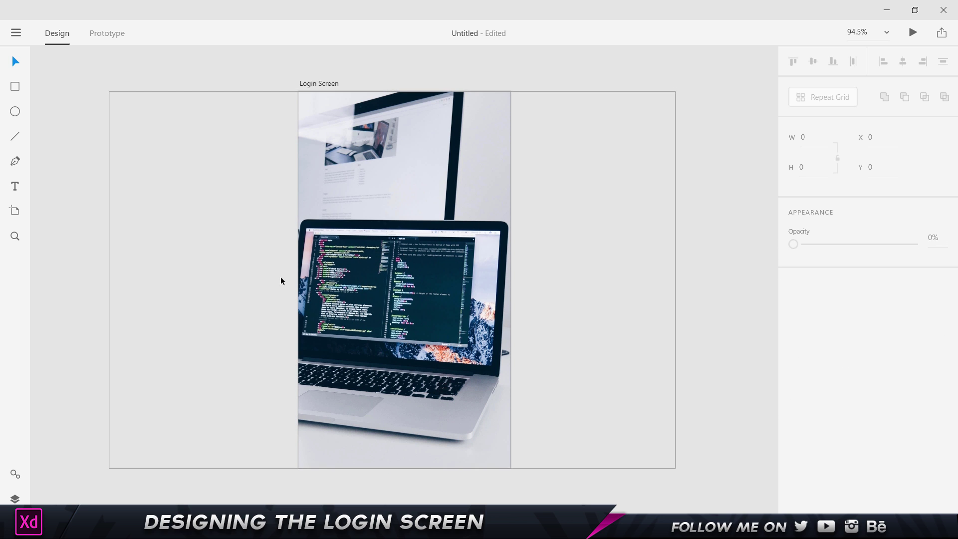
pyautogui.click(476, 214)
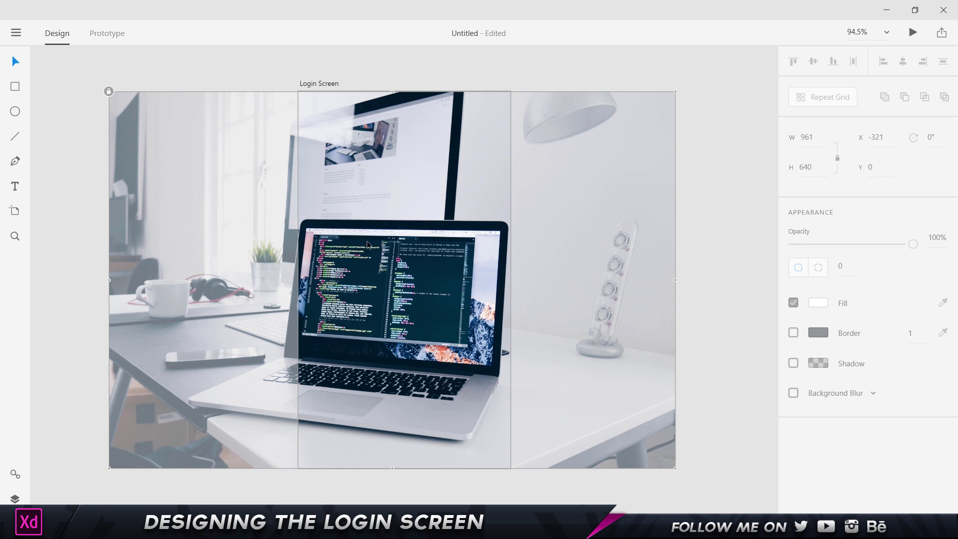
pyautogui.click(100, 268)
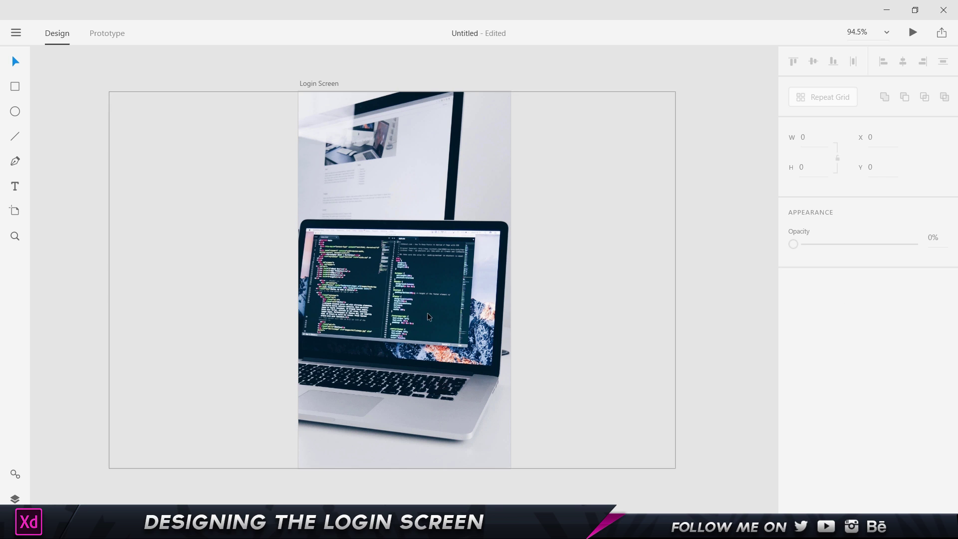
# Step: Open the layer list of the Login Screen artboard and rename the photo's layer to "Background Image"
pyautogui.click(15, 500)
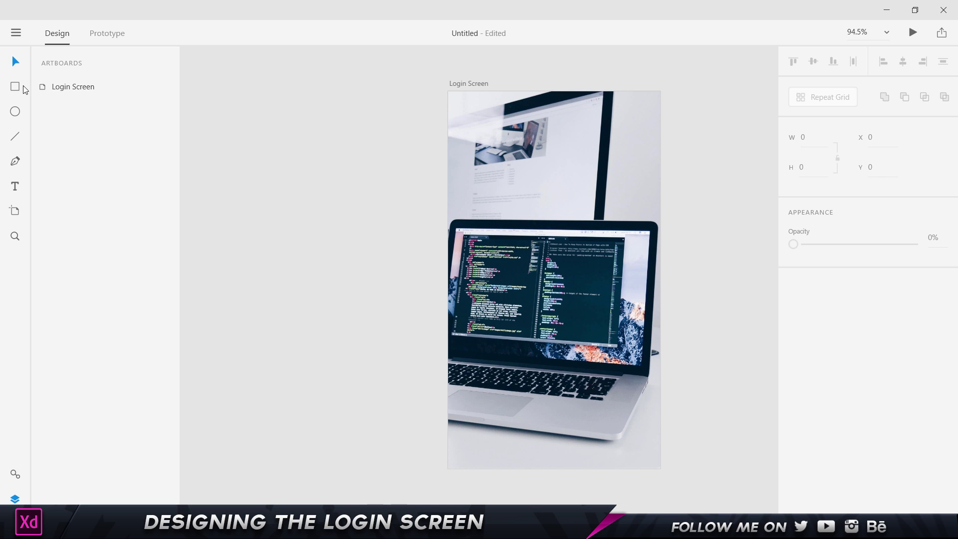
pyautogui.click(71, 88)
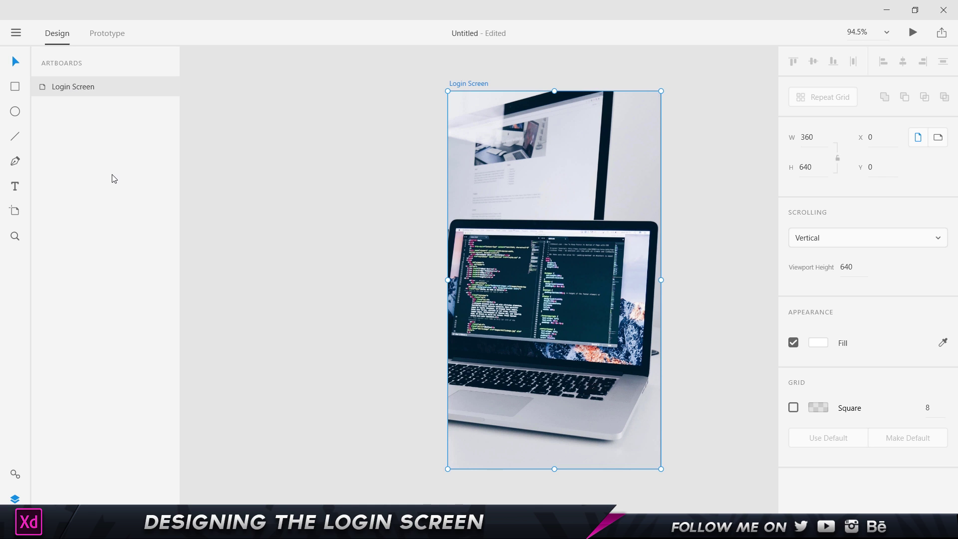
pyautogui.click(516, 220)
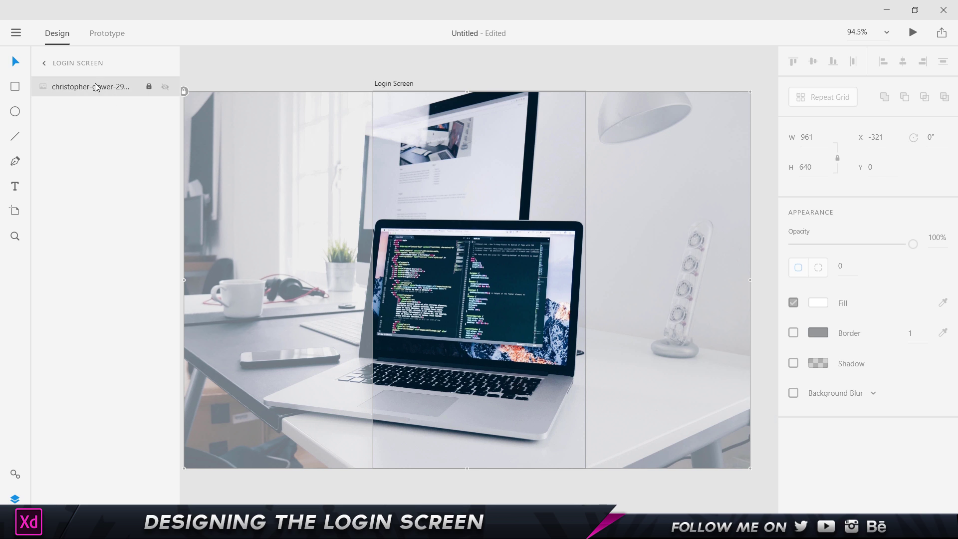
pyautogui.doubleClick(95, 88)
pyautogui.write('Bac')
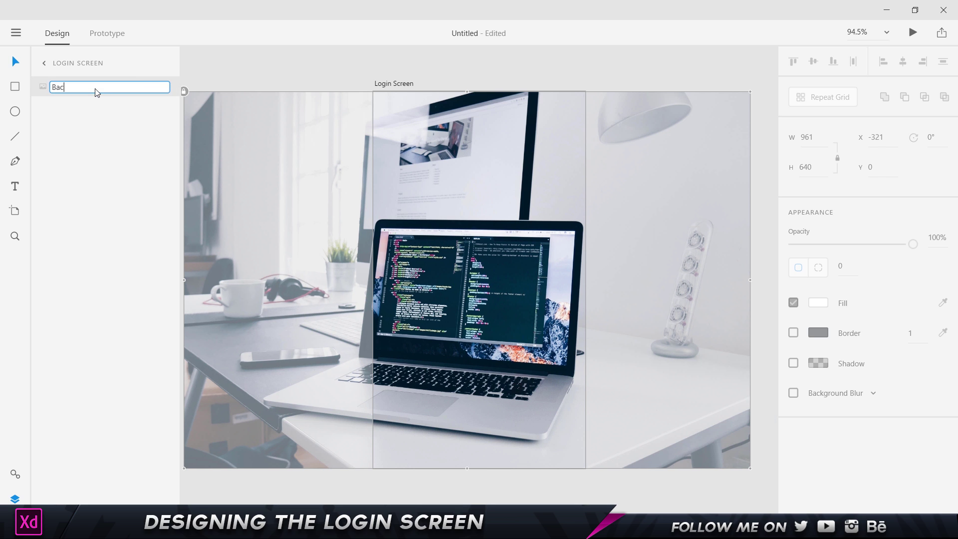
pyautogui.write('kground Image')
pyautogui.press('Return')
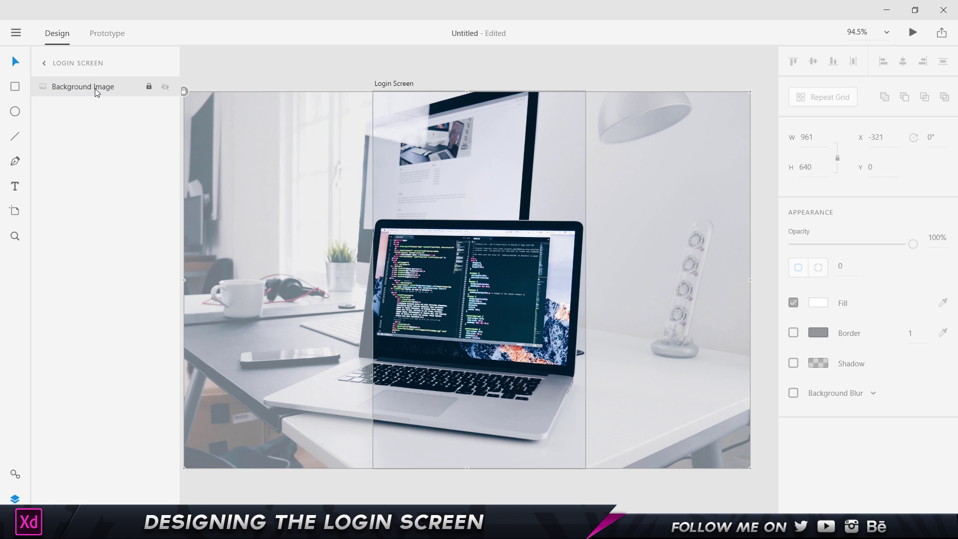
# Step: Hide and show the Background Image layer twice, leaving it visible and deselected
pyautogui.click(164, 88)
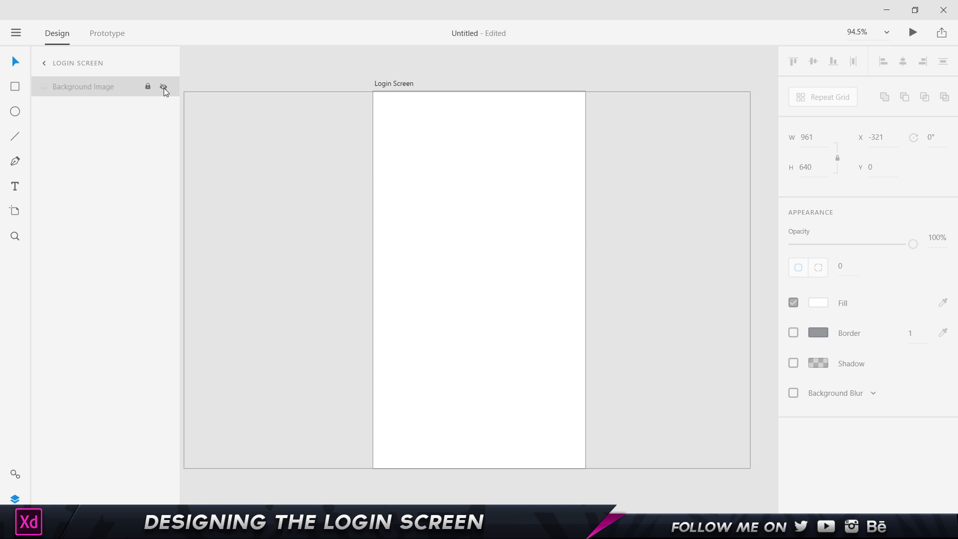
pyautogui.click(164, 88)
pyautogui.click(164, 88)
pyautogui.click(163, 89)
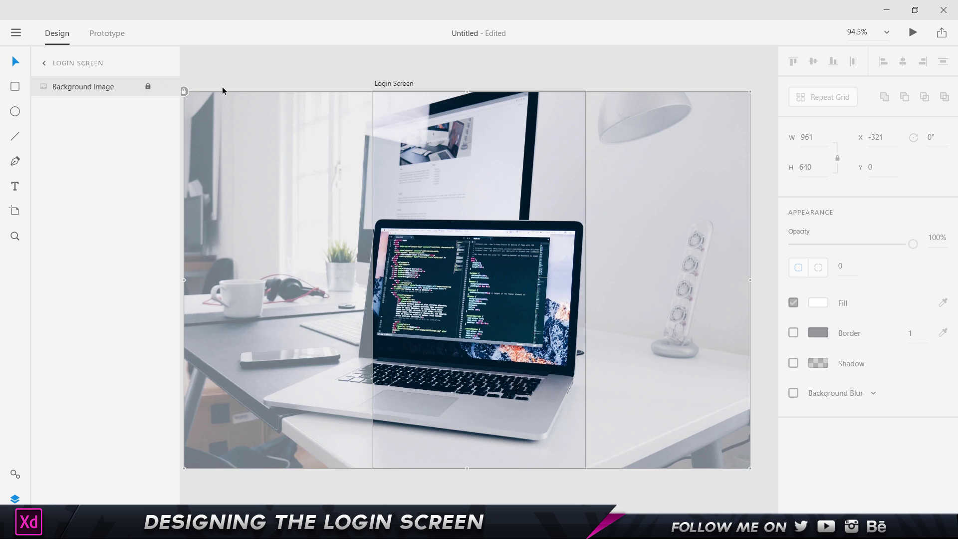
pyautogui.click(230, 110)
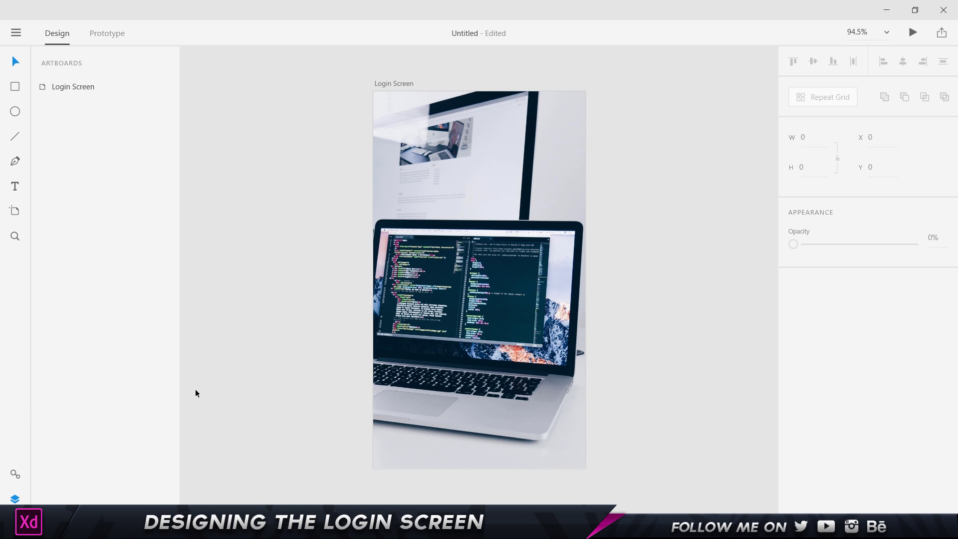
# Step: Close the layer list, recentre the artboard, and unlock the background photo for editing
pyautogui.hotkey('ctrl', 'y')
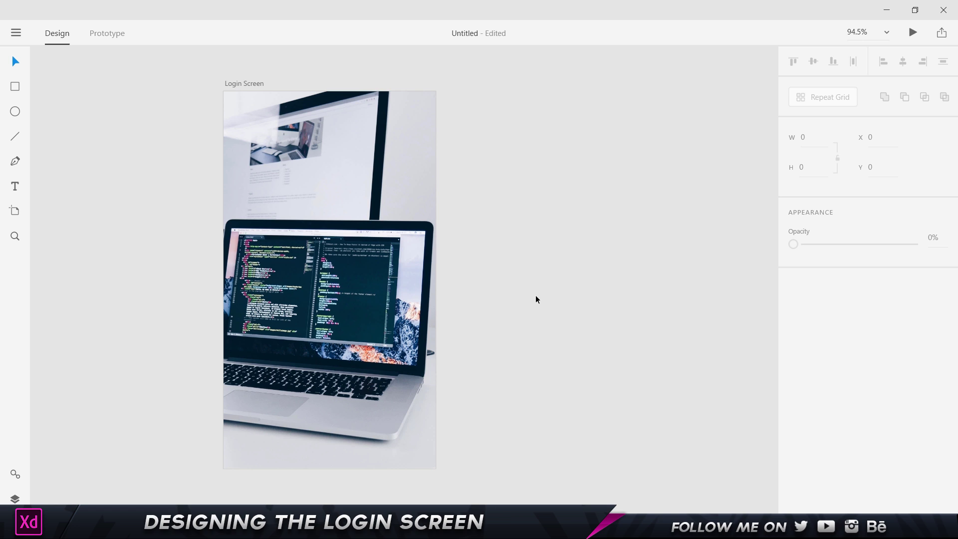
pyautogui.hotkey('ctrl', '0')
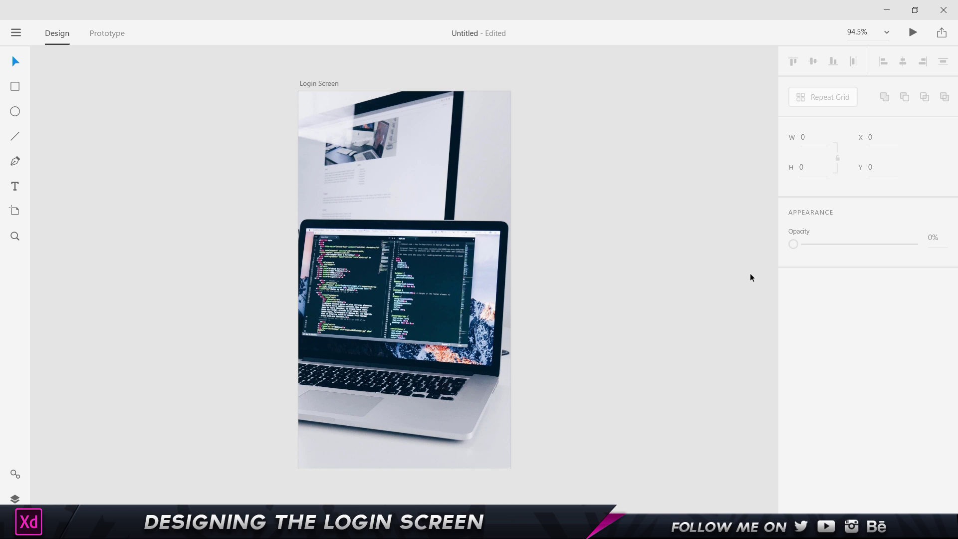
pyautogui.click(494, 248)
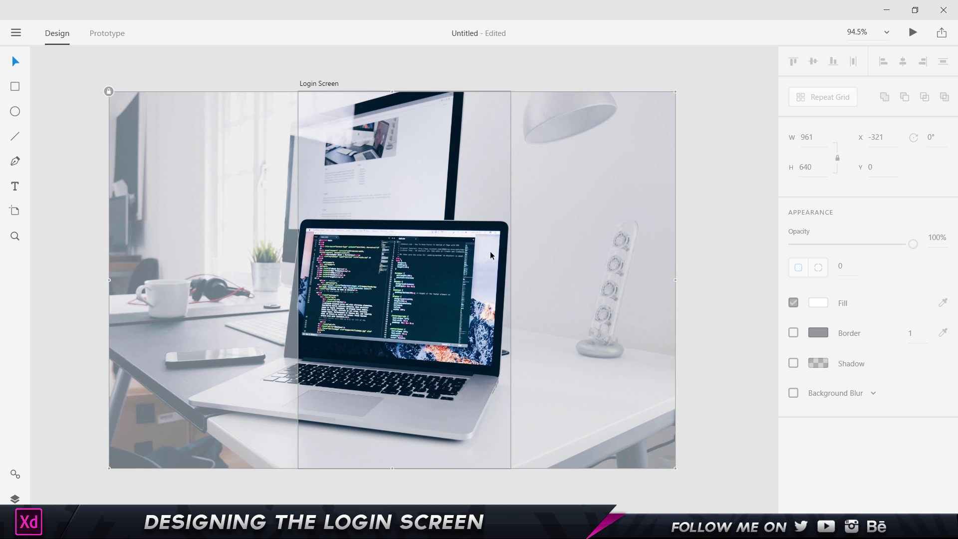
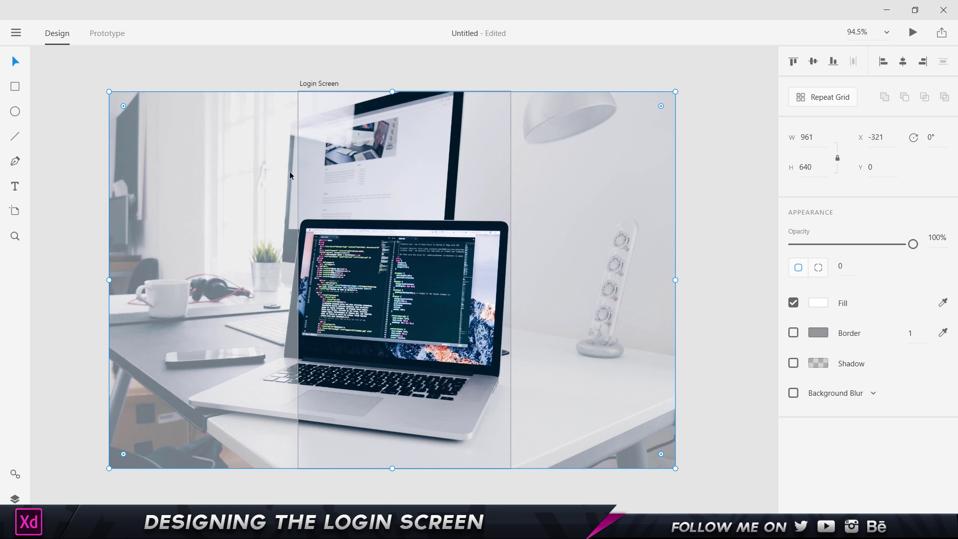
pyautogui.rightClick(290, 172)
pyautogui.click(218, 218)
# Step: Apply an Object Blur with an amount of 25 to the background photo
pyautogui.click(813, 397)
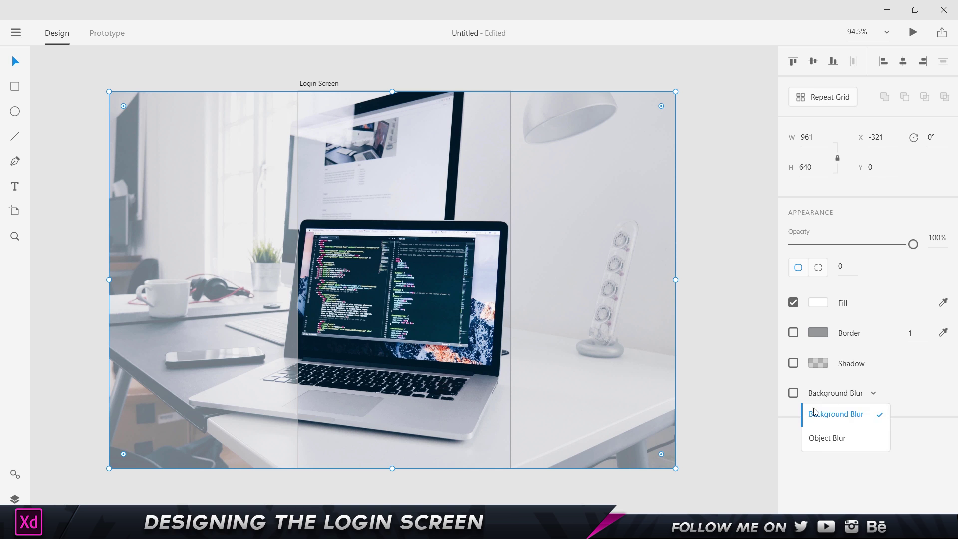
pyautogui.click(825, 439)
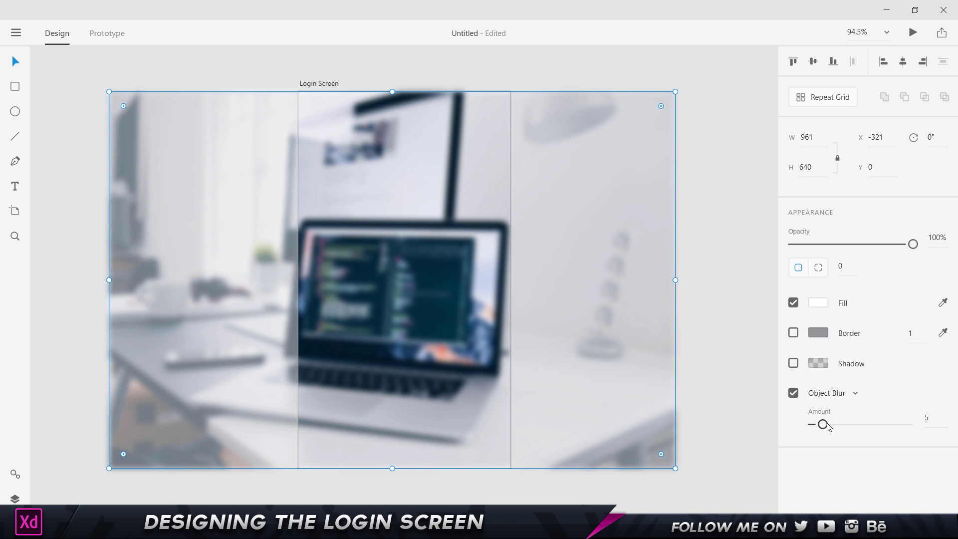
pyautogui.moveTo(828, 425); pyautogui.dragTo(862, 430)
pyautogui.click(771, 349)
pyautogui.click(337, 297)
pyautogui.click(726, 313)
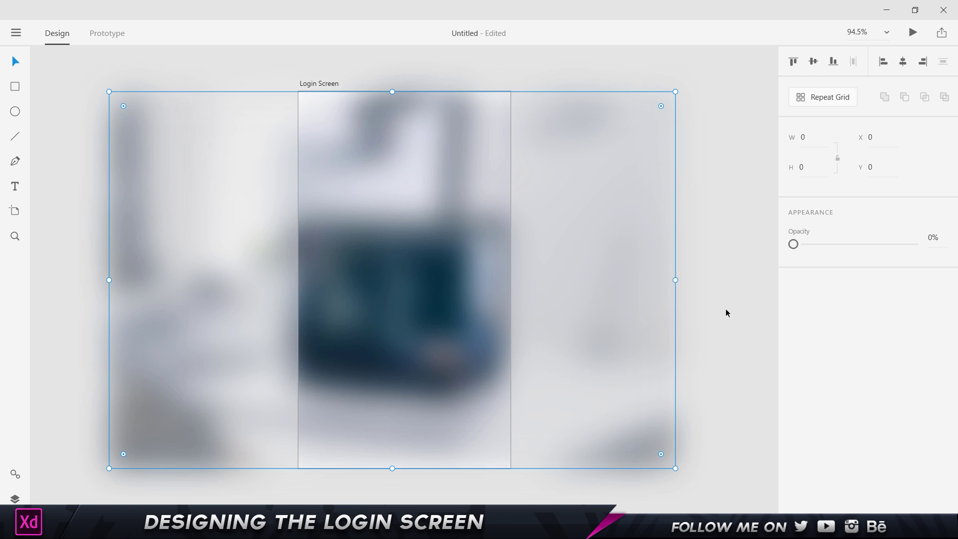
pyautogui.click(488, 319)
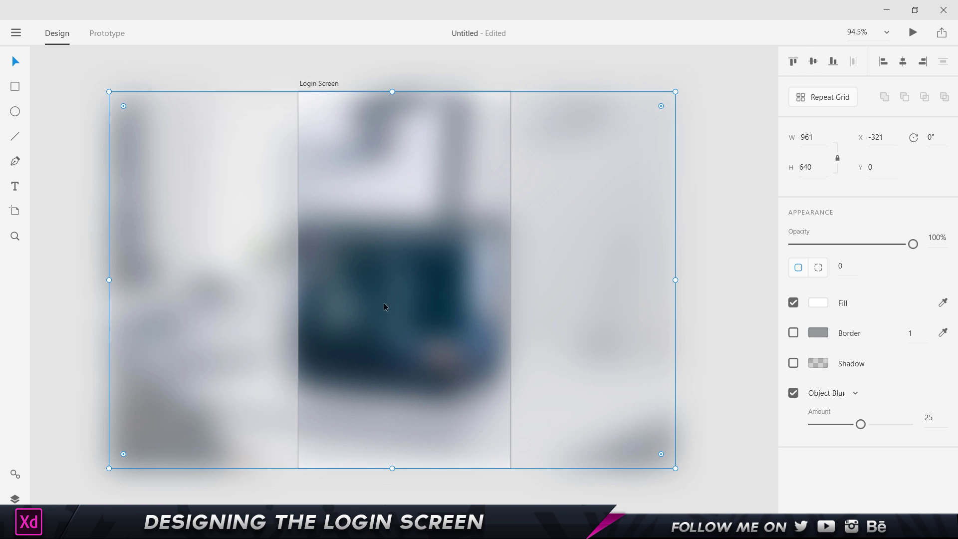
# Step: Move the blurred photo to X -94, Y 0 behind the artboard and lock it there
pyautogui.moveTo(384, 307); pyautogui.dragTo(449, 342)
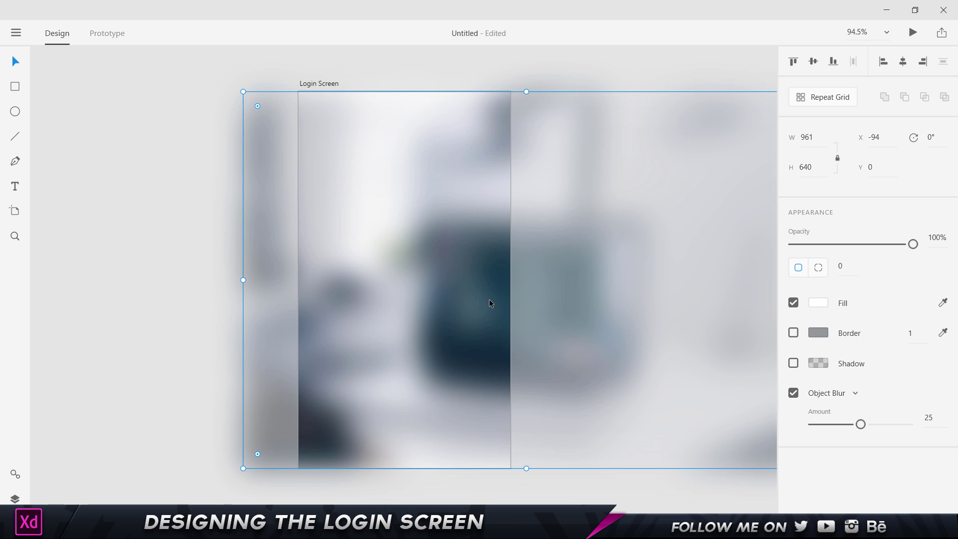
pyautogui.rightClick(329, 180)
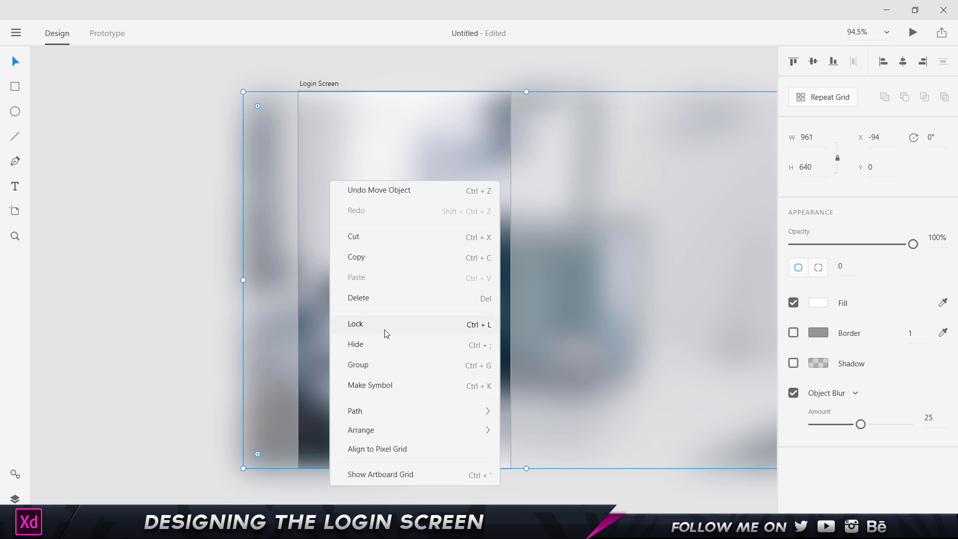
pyautogui.click(387, 334)
pyautogui.click(128, 248)
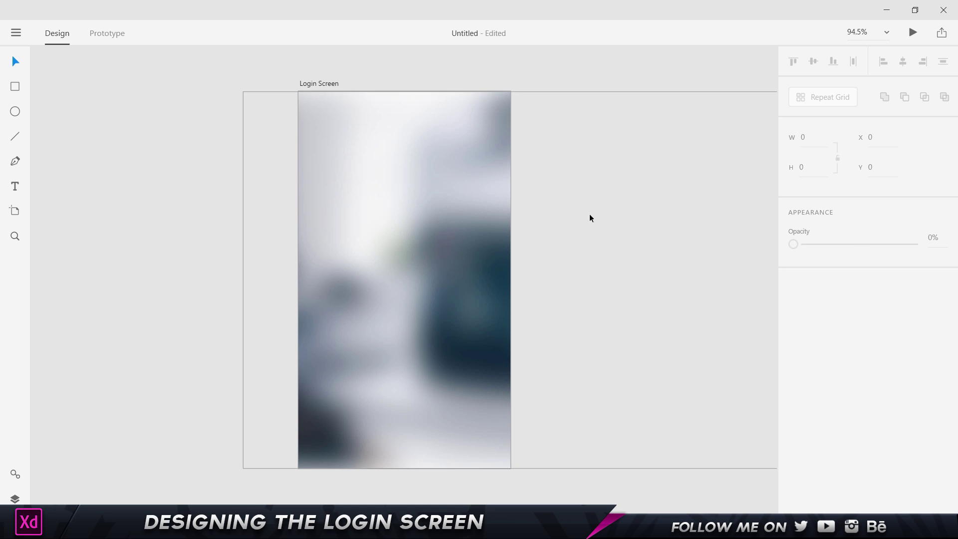
# Step: Unlock the background photo and reduce its Object Blur amount to 0
pyautogui.click(472, 306)
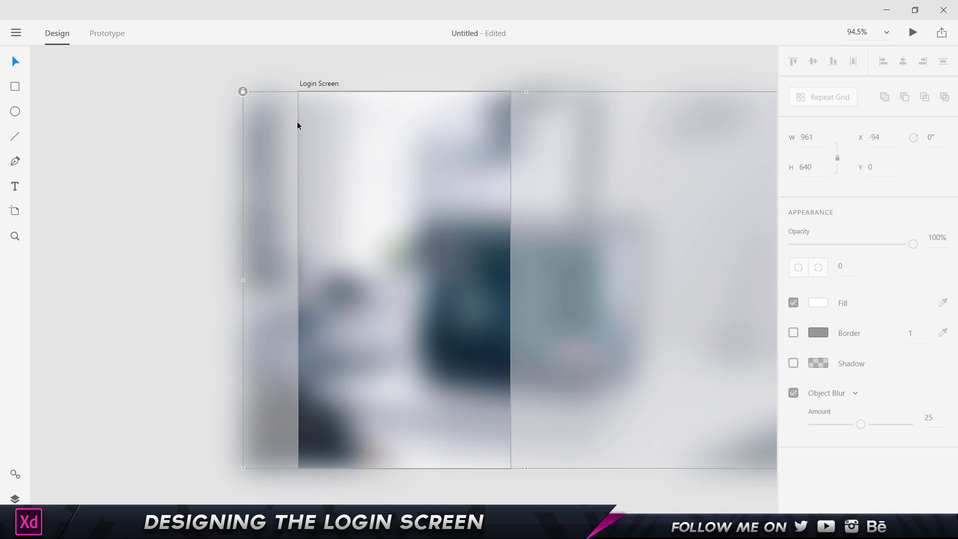
pyautogui.click(243, 91)
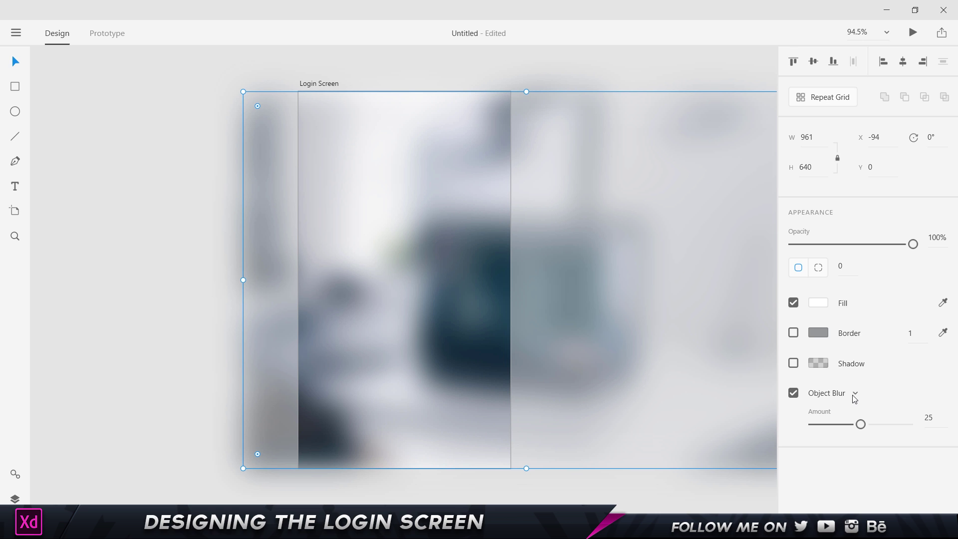
pyautogui.moveTo(861, 424); pyautogui.dragTo(780, 439)
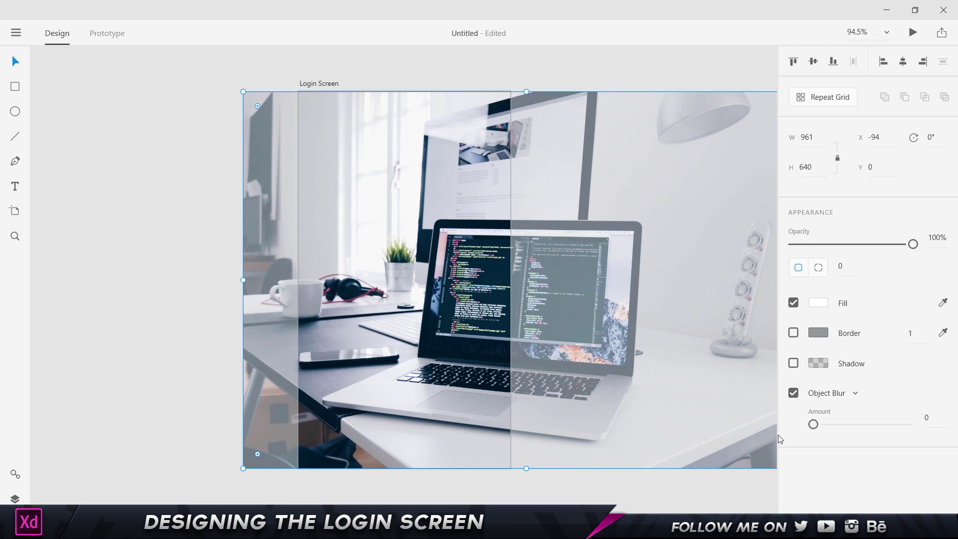
pyautogui.click(683, 486)
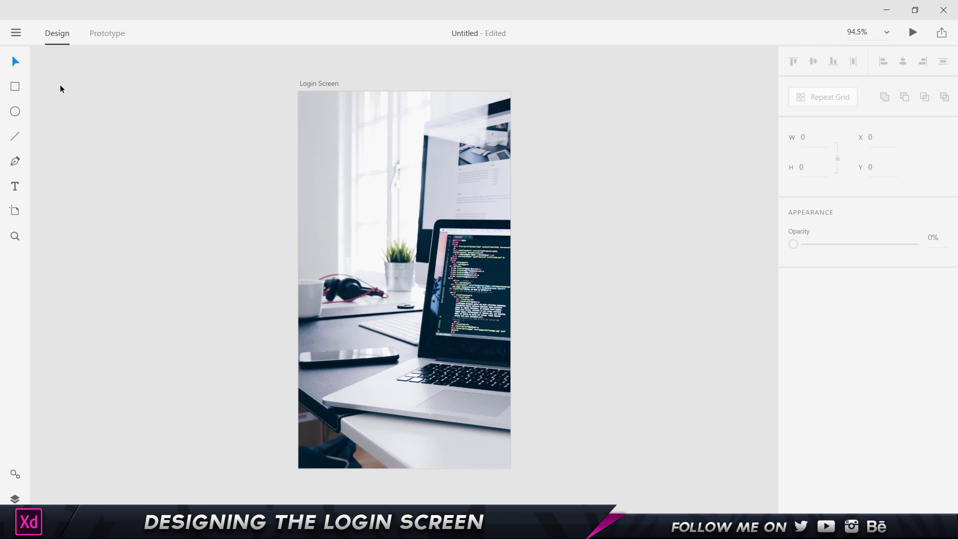
# Step: Draw a rectangle about 298 × 256 at X 25, Y 31 over the photo and enable Background Blur on it
pyautogui.click(16, 86)
pyautogui.moveTo(314, 111)
pyautogui.mouseDown()
pyautogui.moveTo(355, 165)
pyautogui.moveTo(489, 260)
pyautogui.mouseUp()
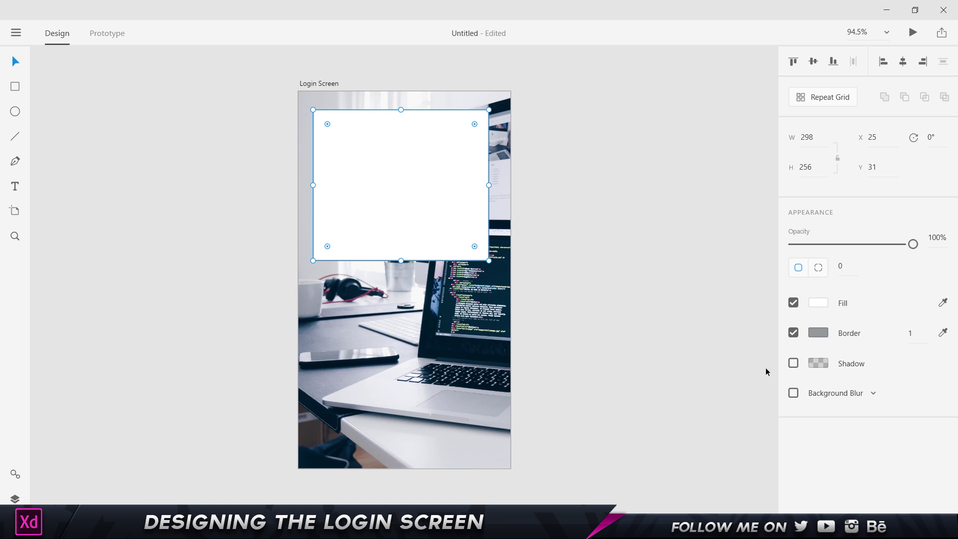
pyautogui.click(794, 394)
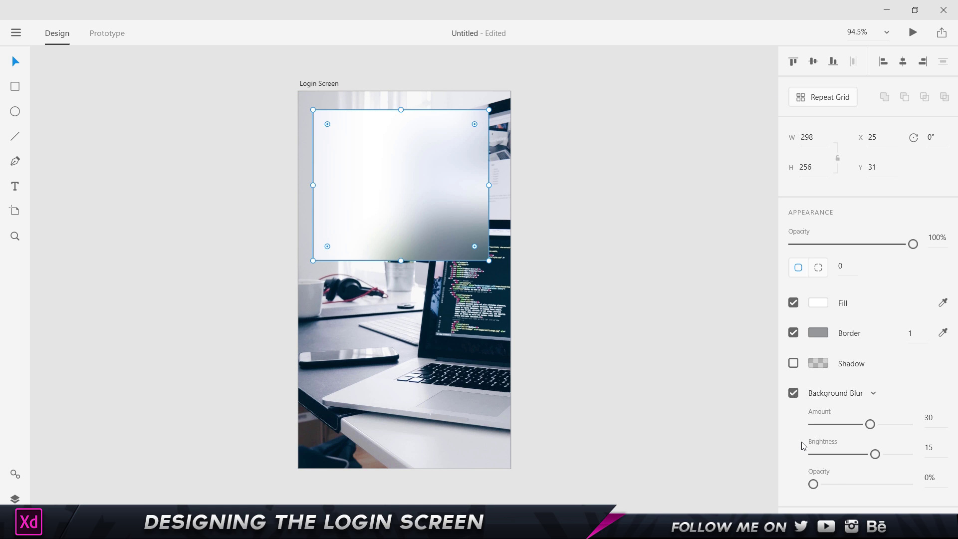
# Step: Set the rectangle's Background Blur amount to 0 and its brightness to 0, keeping the blur opacity at 0%
pyautogui.click(656, 276)
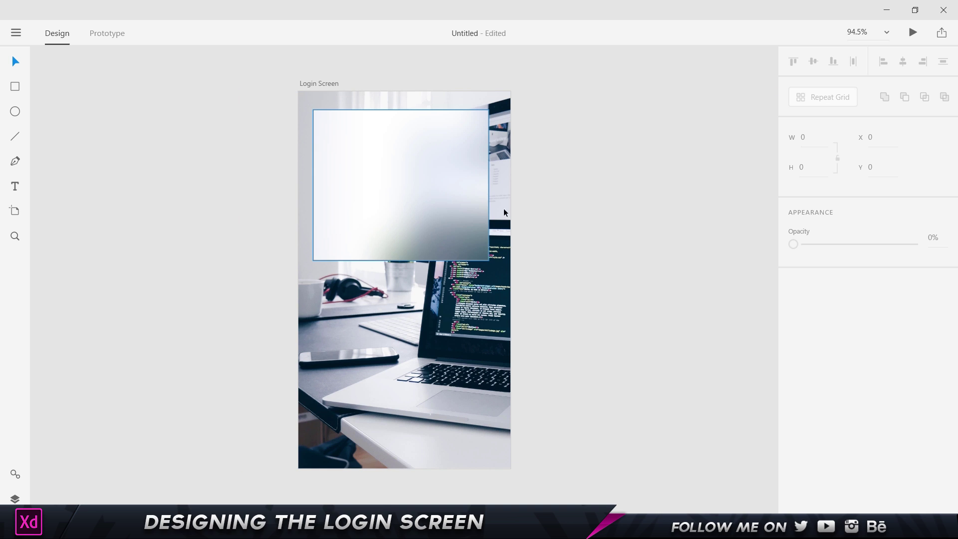
pyautogui.click(451, 197)
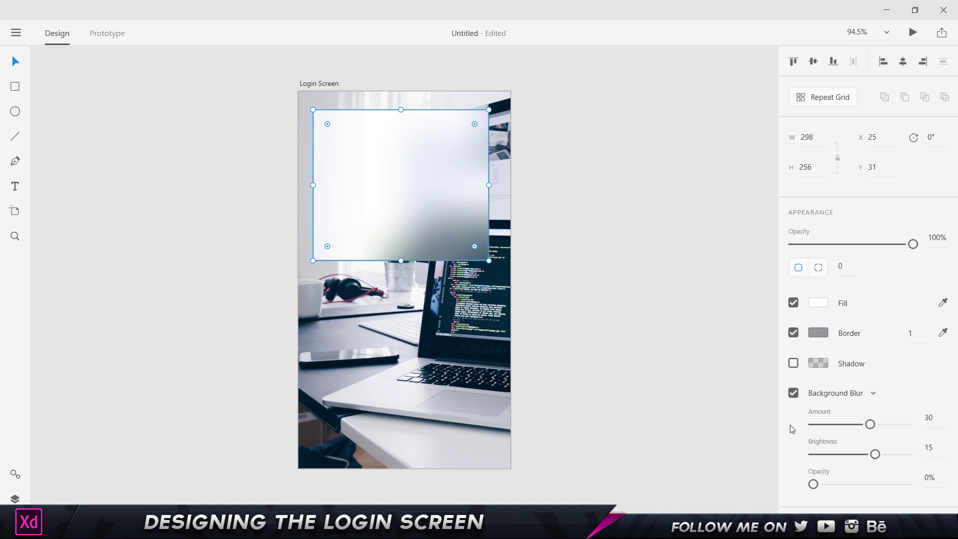
pyautogui.moveTo(870, 425); pyautogui.dragTo(755, 448)
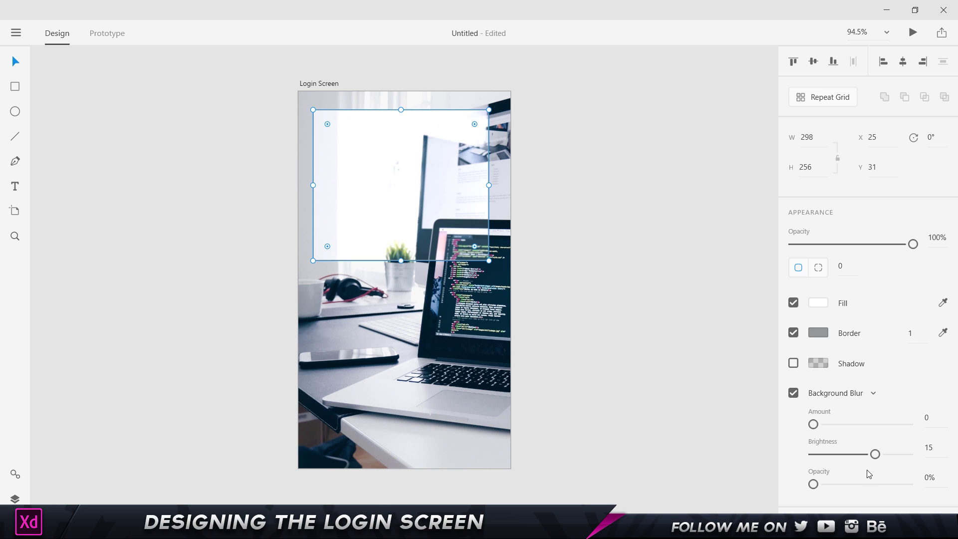
pyautogui.moveTo(875, 454); pyautogui.dragTo(750, 462)
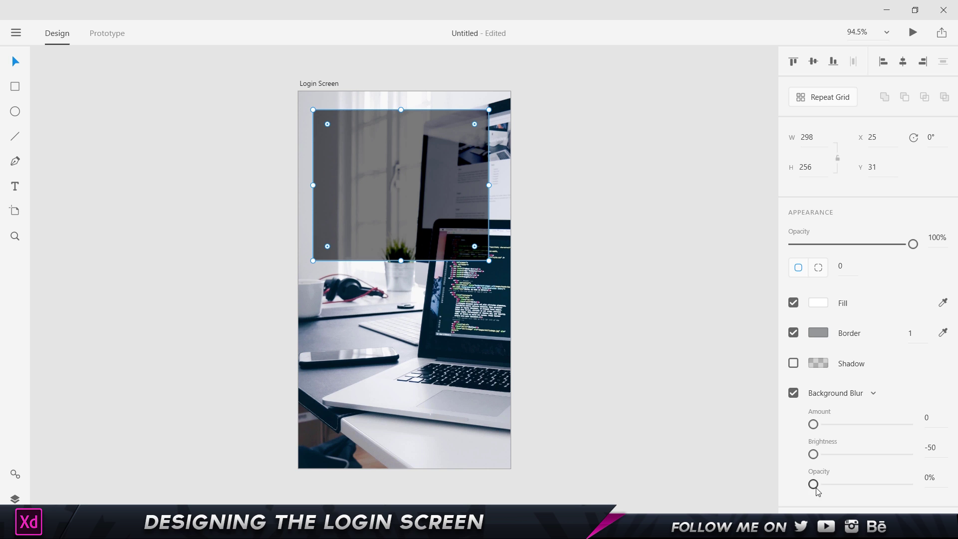
pyautogui.moveTo(817, 489); pyautogui.dragTo(758, 483)
pyautogui.moveTo(814, 454); pyautogui.dragTo(847, 454)
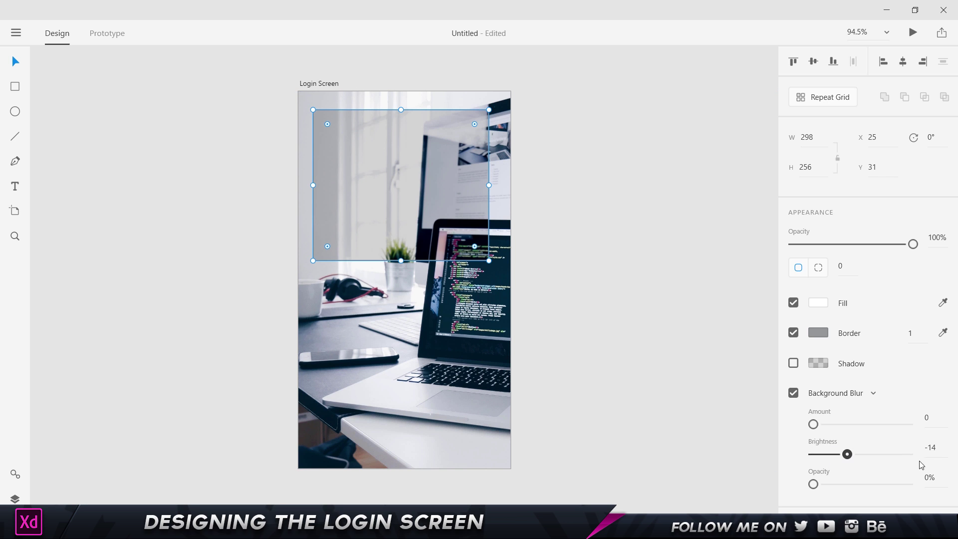
pyautogui.click(933, 449)
pyautogui.write('0')
pyautogui.press('Return')
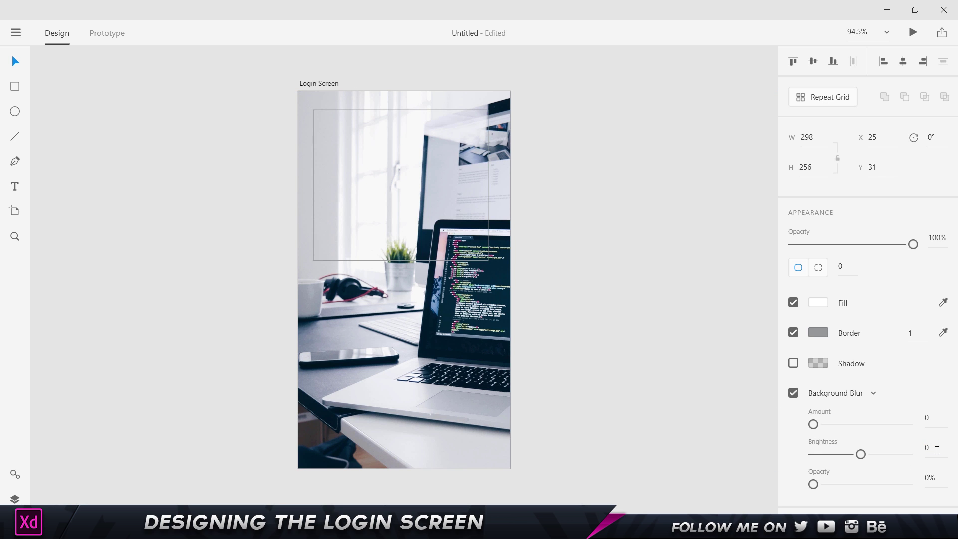
pyautogui.click(714, 438)
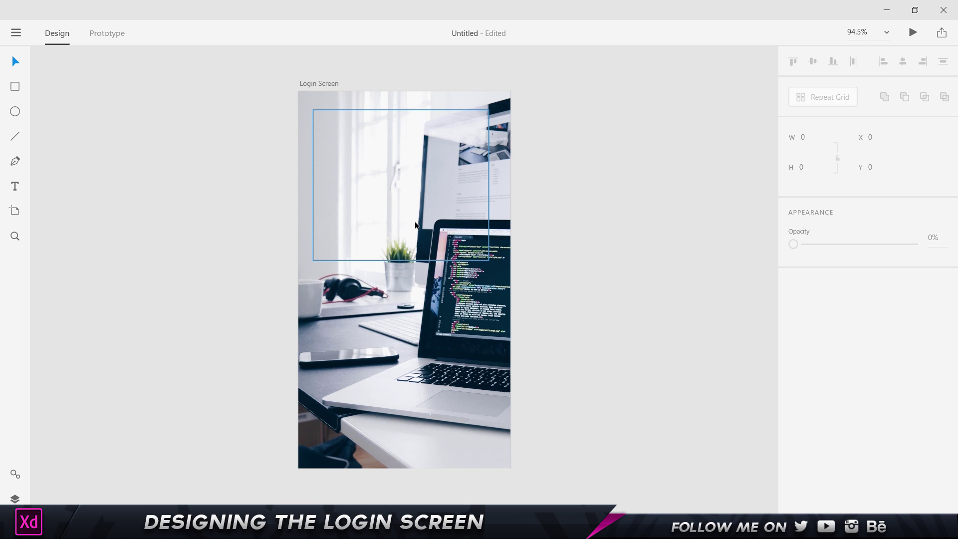
# Step: Set the rectangle's Background Blur amount to 17
pyautogui.click(397, 260)
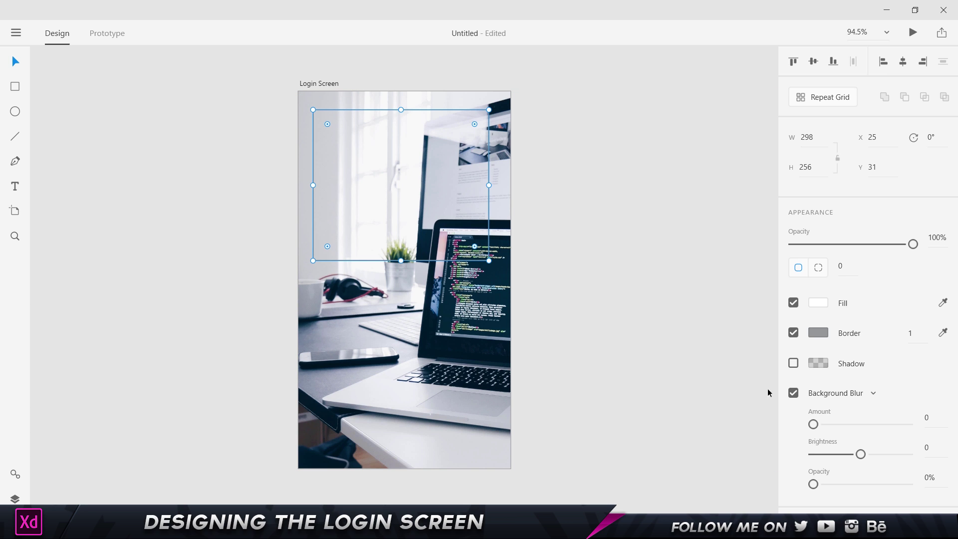
pyautogui.moveTo(814, 425); pyautogui.dragTo(845, 427)
pyautogui.click(582, 284)
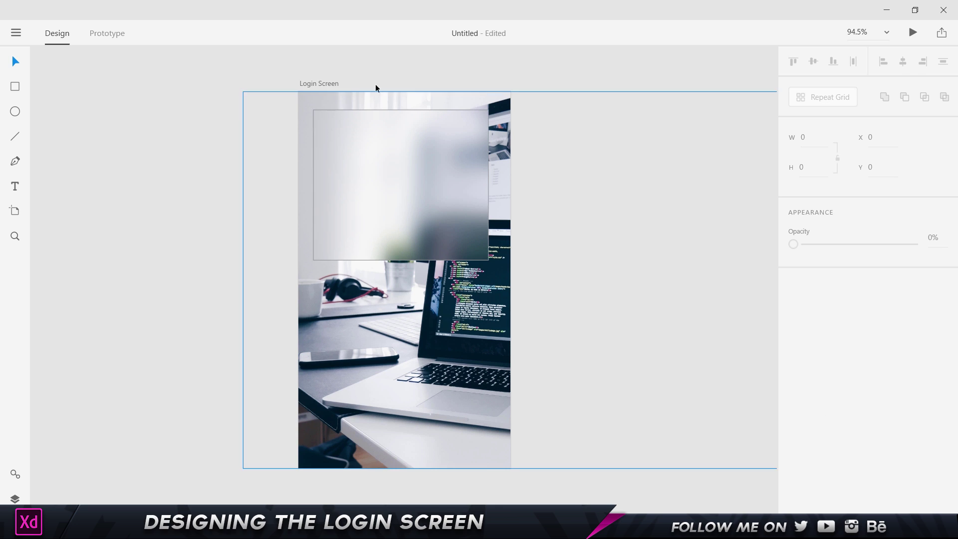
pyautogui.click(397, 137)
pyautogui.press('Escape')
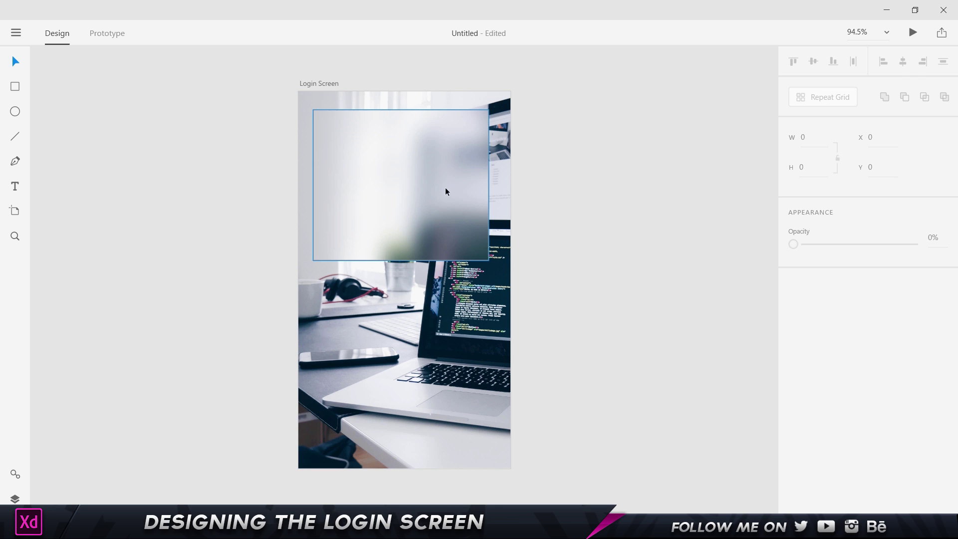
# Step: Delete the background-blur rectangle and set the background photo's Object Blur amount to 25
pyautogui.click(412, 212)
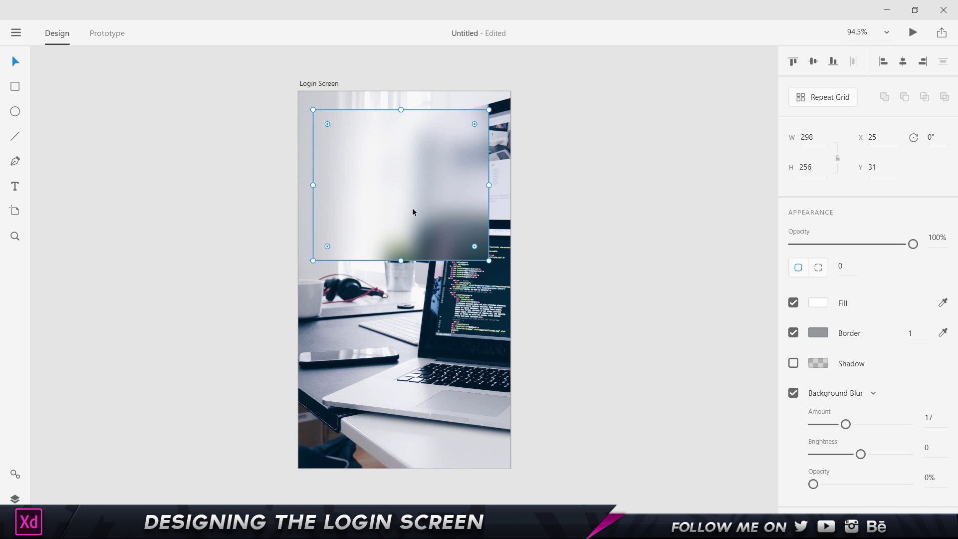
pyautogui.press('Delete')
pyautogui.click(412, 208)
pyautogui.moveTo(854, 426)
pyautogui.mouseDown()
pyautogui.moveTo(878, 423)
pyautogui.moveTo(858, 424)
pyautogui.mouseUp()
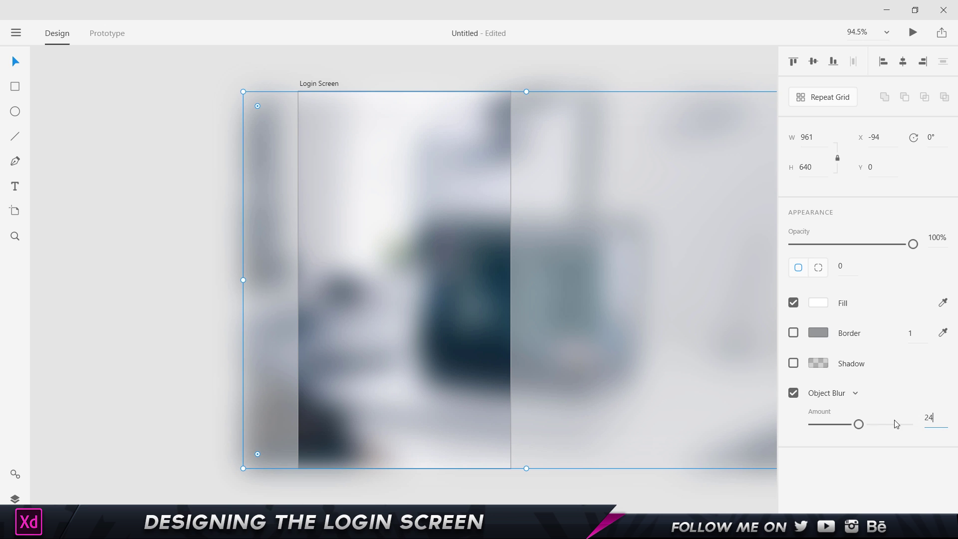
pyautogui.press('Up')
pyautogui.press('Escape')
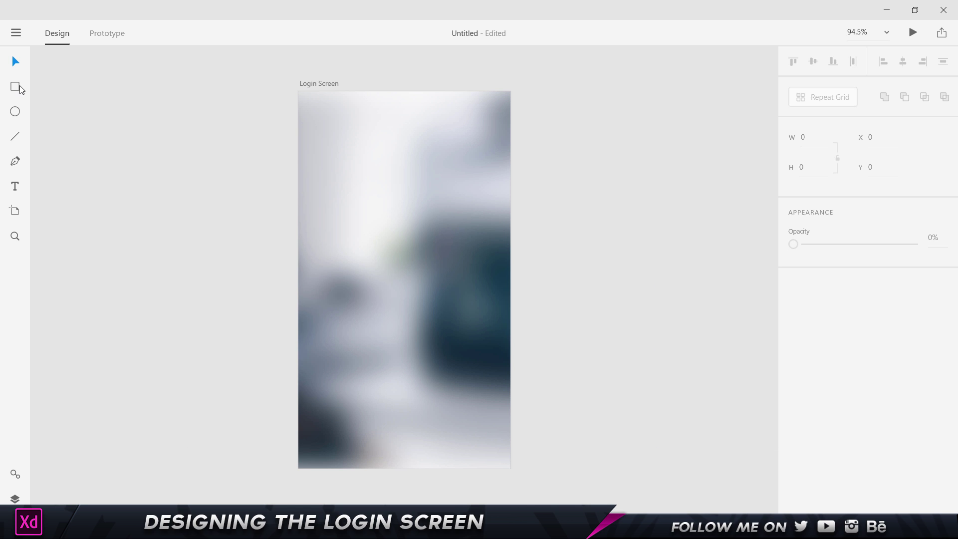
# Step: Draw a white rectangle about 360 × 257 at X 0, Y 0 across the artboard's upper part and remove its border
pyautogui.click(15, 86)
pyautogui.moveTo(299, 92)
pyautogui.mouseDown()
pyautogui.moveTo(396, 210)
pyautogui.moveTo(494, 253)
pyautogui.moveTo(518, 248)
pyautogui.moveTo(510, 227)
pyautogui.moveTo(512, 244)
pyautogui.mouseUp()
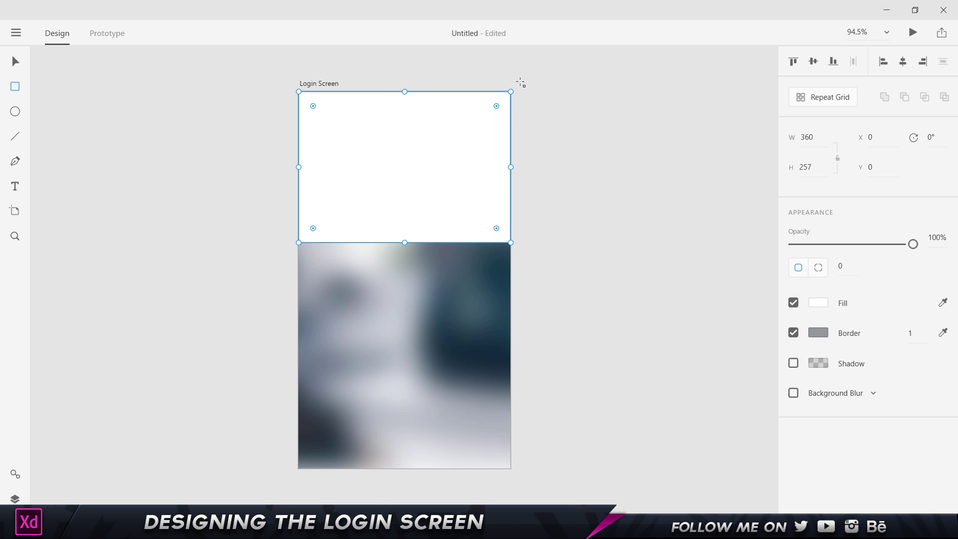
pyautogui.click(794, 333)
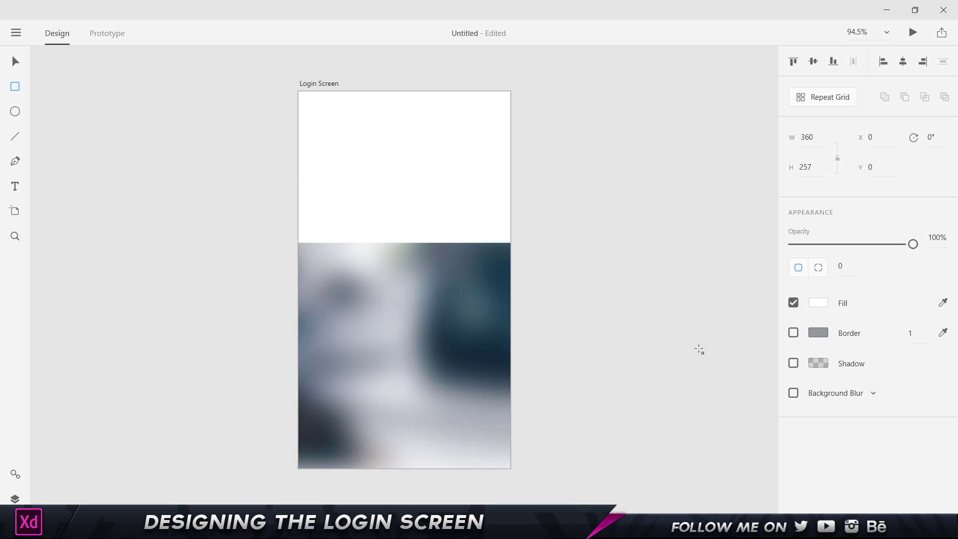
pyautogui.click(819, 303)
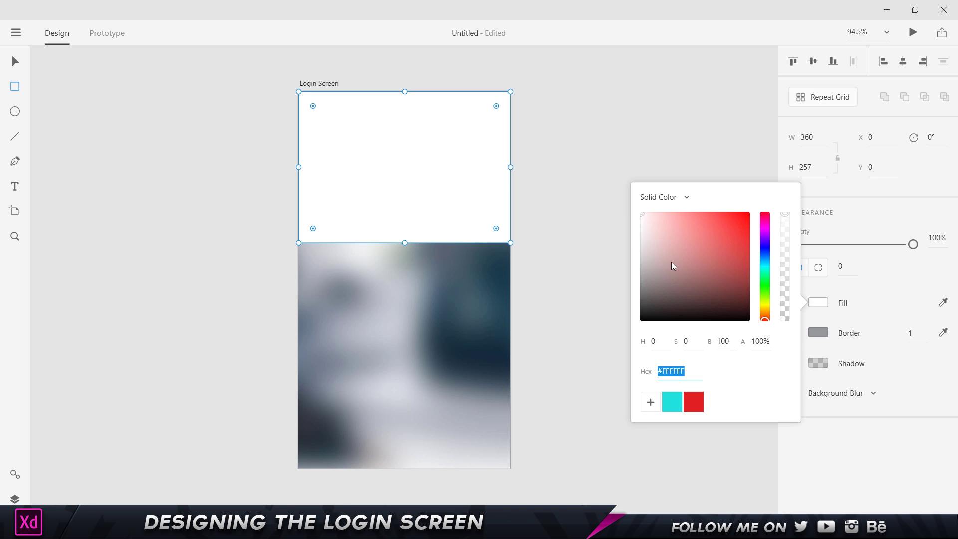
pyautogui.moveTo(672, 264); pyautogui.dragTo(634, 207)
pyautogui.click(621, 149)
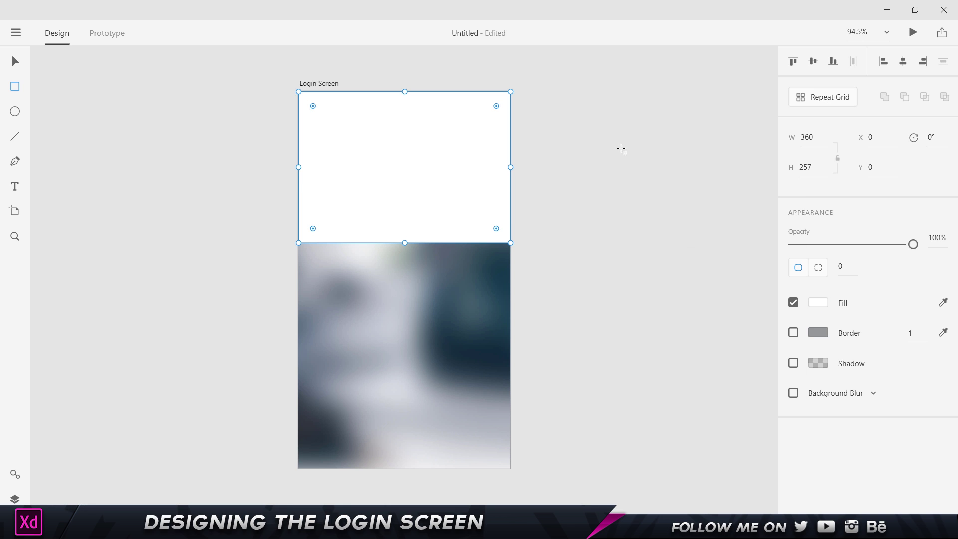
# Step: Set the opacity of the white rectangle at the top of the artboard to 30%
pyautogui.click(15, 61)
pyautogui.click(235, 266)
pyautogui.click(384, 199)
pyautogui.moveTo(914, 244); pyautogui.dragTo(817, 244)
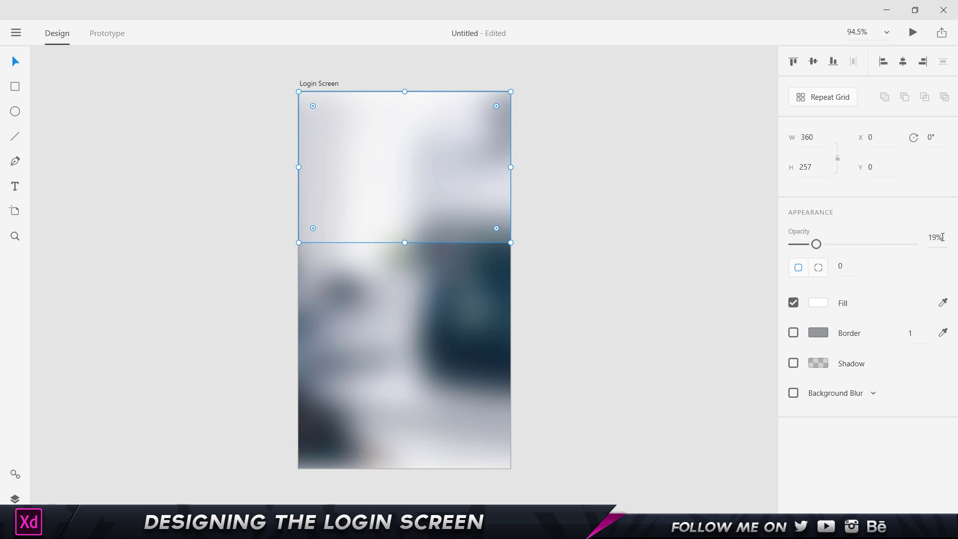
pyautogui.press('BackSpace')
pyautogui.write('30')
pyautogui.press('Return')
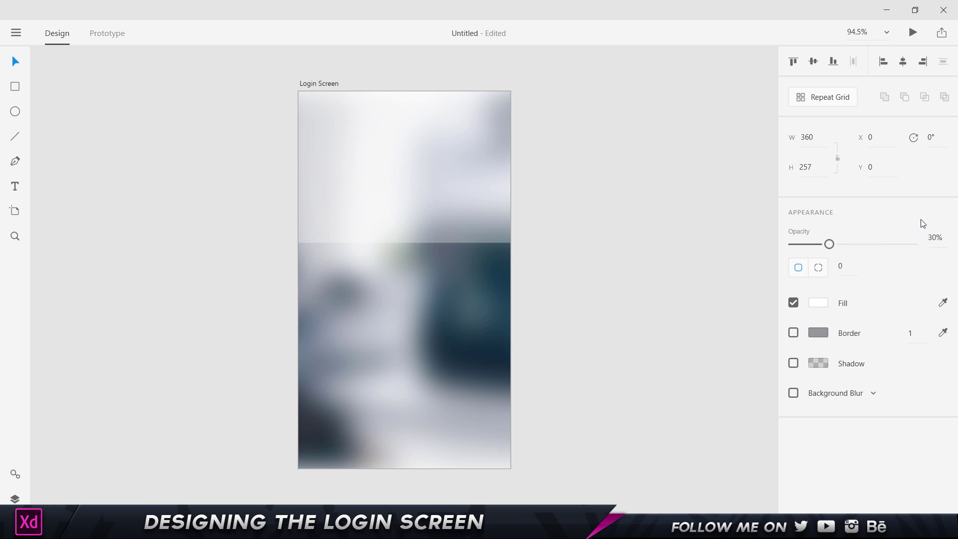
# Step: Change the semi-transparent top rectangle's fill to black
pyautogui.click(814, 304)
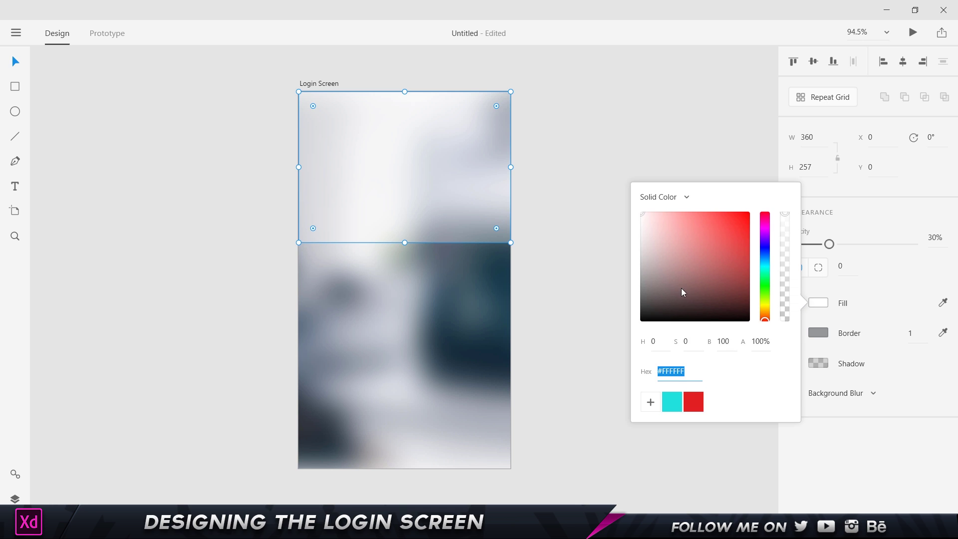
pyautogui.moveTo(682, 289); pyautogui.dragTo(629, 364)
pyautogui.click(595, 319)
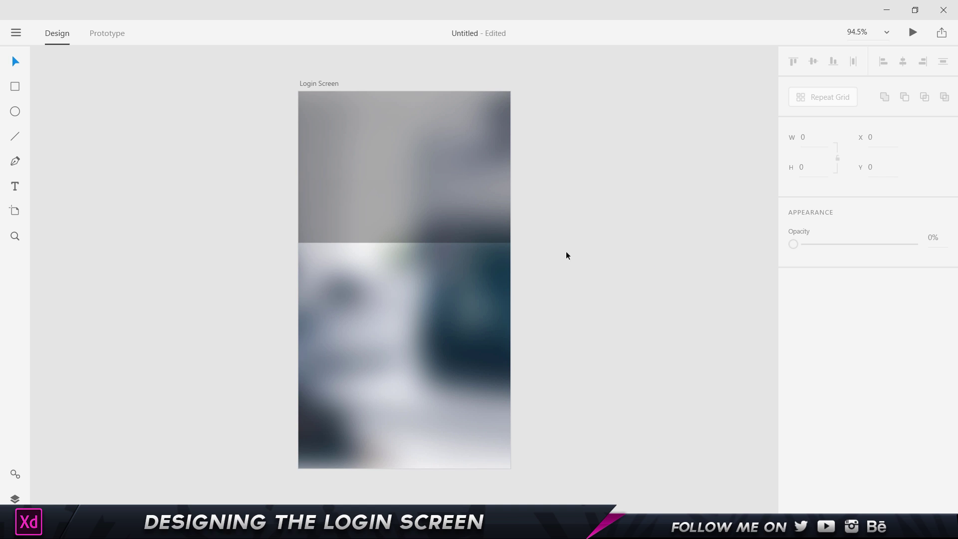
# Step: Draw a thin 360-wide rectangle at about Y 249 along the dark panel's lower edge and set its height to 5
pyautogui.click(24, 88)
pyautogui.moveTo(300, 239); pyautogui.dragTo(511, 242)
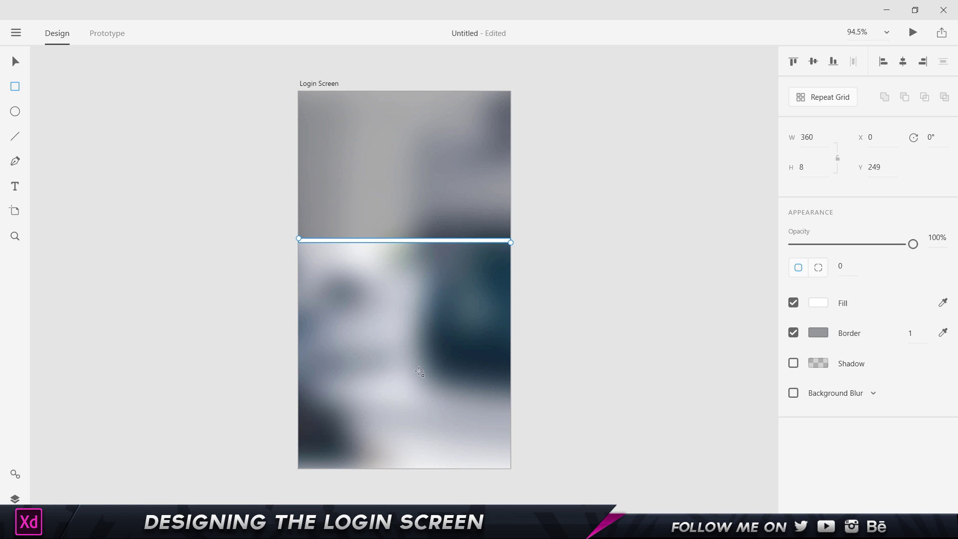
pyautogui.click(802, 168)
pyautogui.write('5')
pyautogui.press('Return')
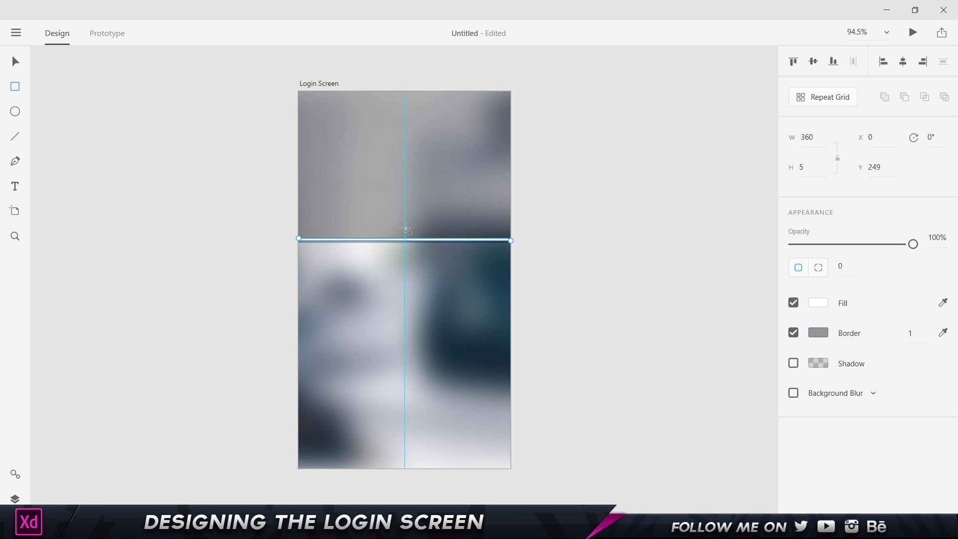
# Step: Move the thin strip to Y 252, flush with the dark panel's lower edge, and remove its border
pyautogui.scroll(3, 406, 229)
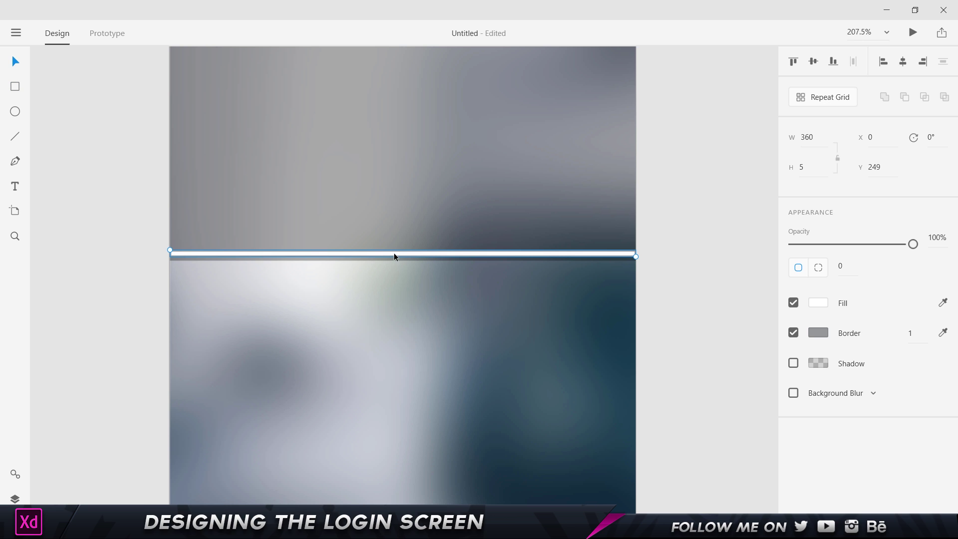
pyautogui.press('v')
pyautogui.moveTo(388, 254); pyautogui.dragTo(387, 257)
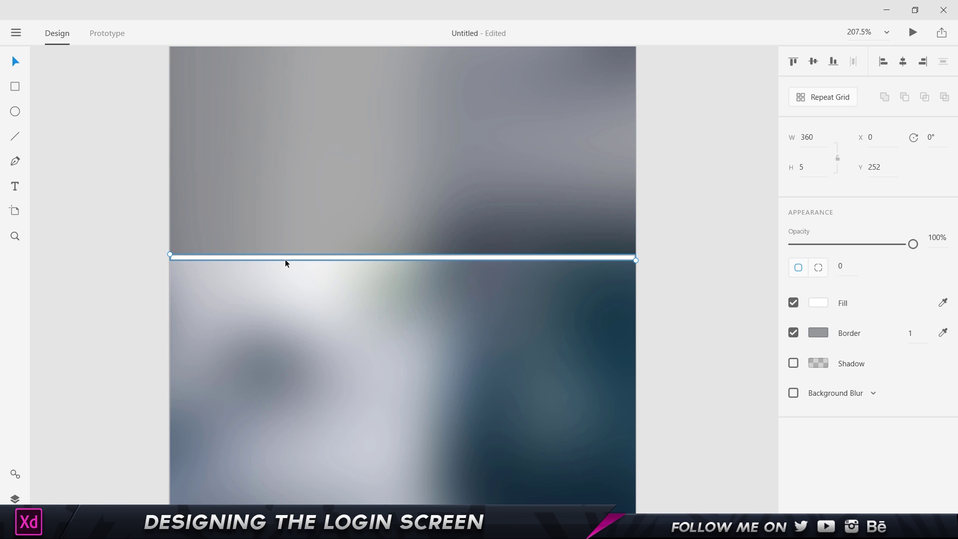
pyautogui.click(793, 333)
pyautogui.click(672, 406)
# Step: Fill the thin strip with pure red #FF0000
pyautogui.click(469, 258)
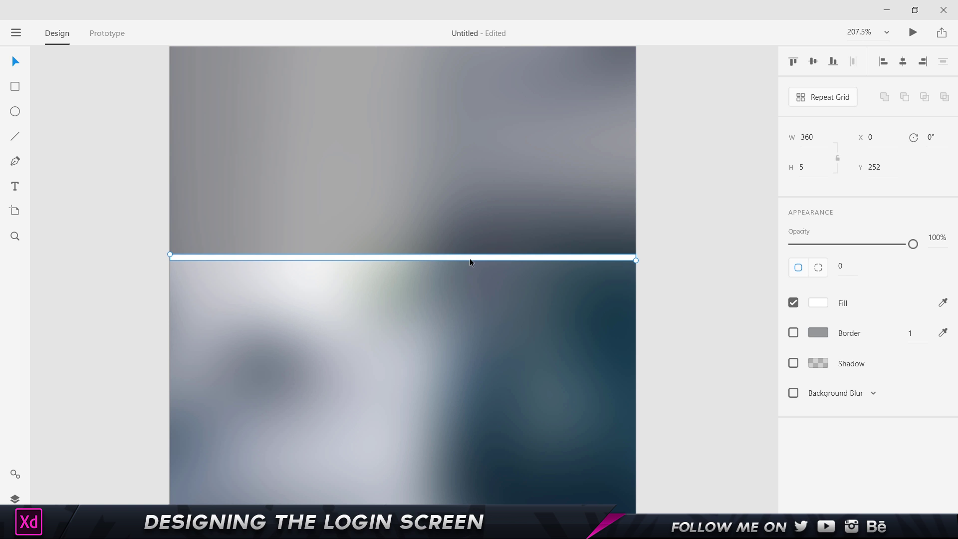
pyautogui.click(820, 304)
pyautogui.moveTo(727, 254); pyautogui.dragTo(756, 205)
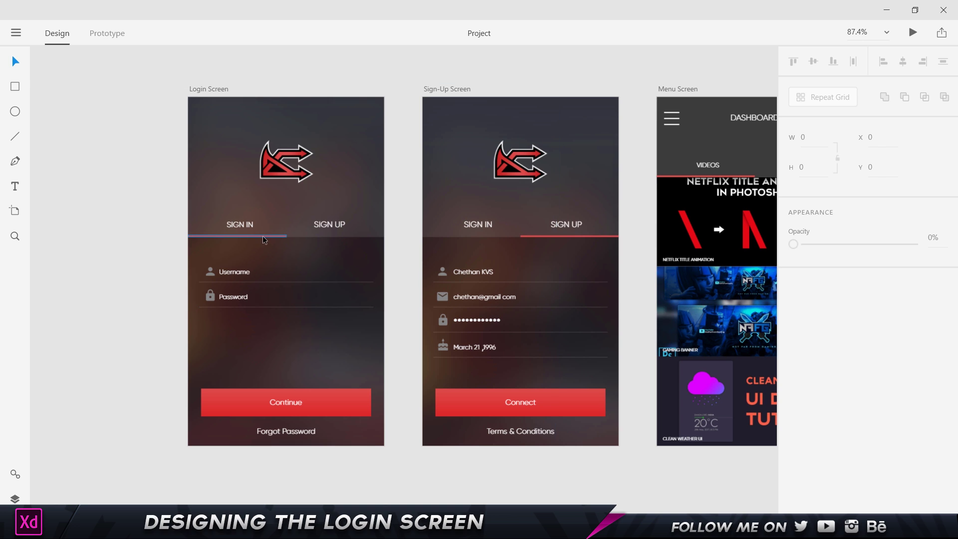
# Step: Copy the hex color #DD4B4B from the SIGN IN underline in the Project document and apply it to the thin strip's fill
pyautogui.click(263, 236)
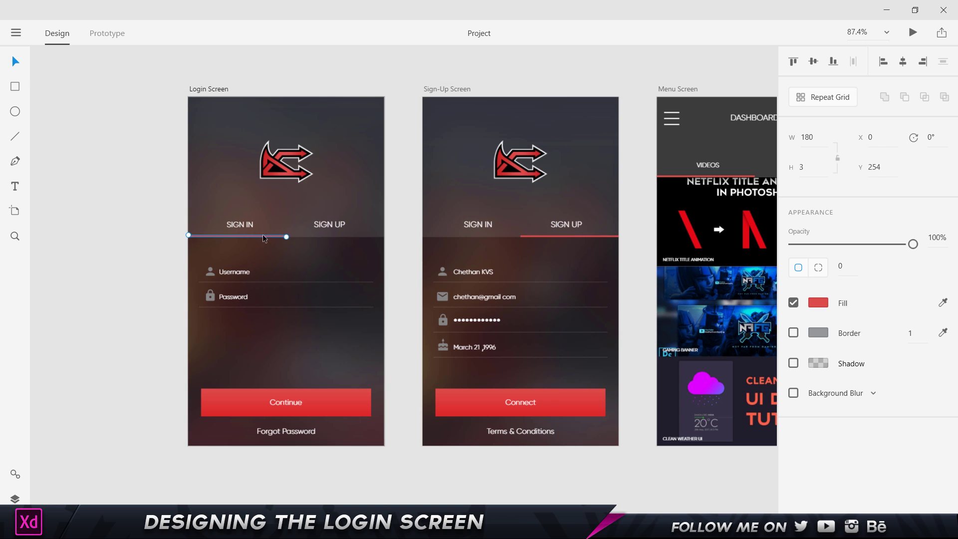
pyautogui.click(819, 301)
pyautogui.hotkey('ctrl', 'c')
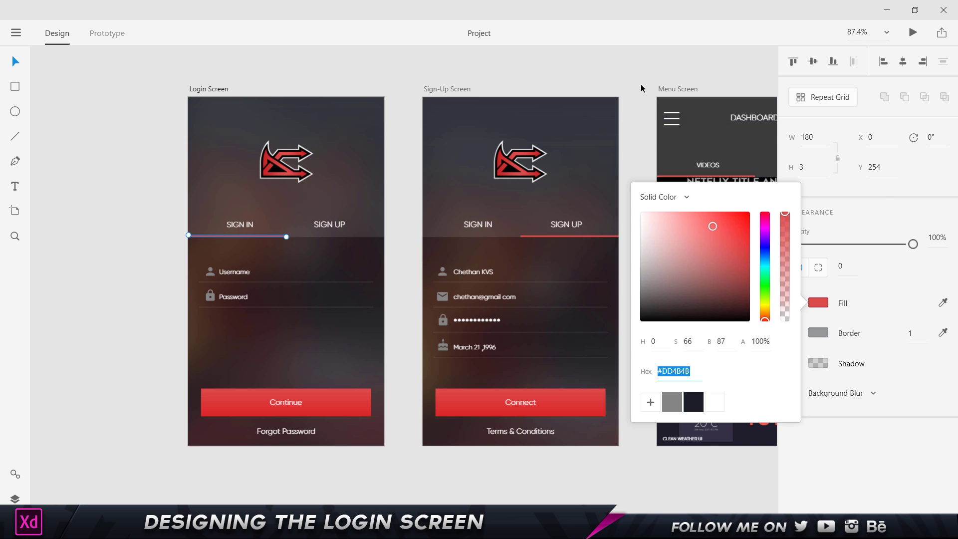
pyautogui.hotkey('alt', 'Tab')
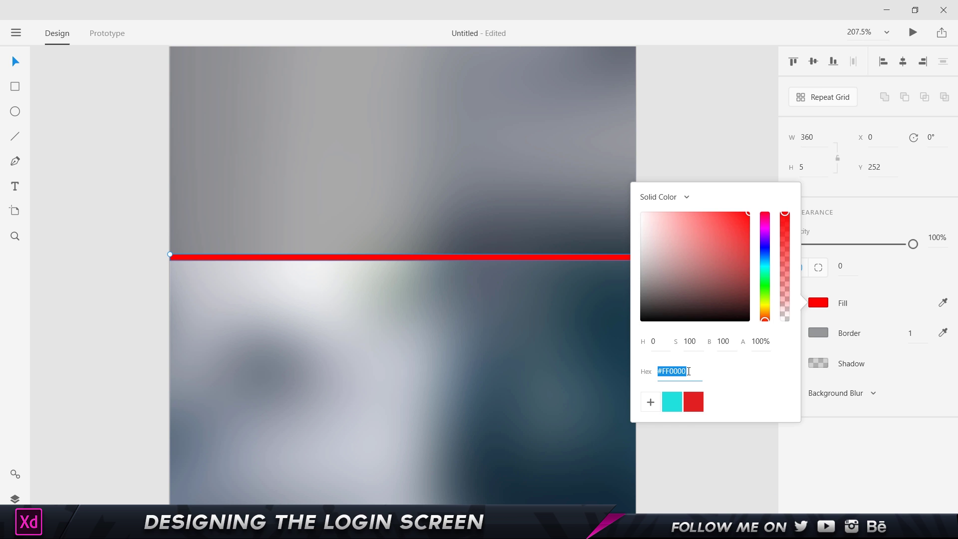
pyautogui.hotkey('ctrl', 'v')
pyautogui.press('Return')
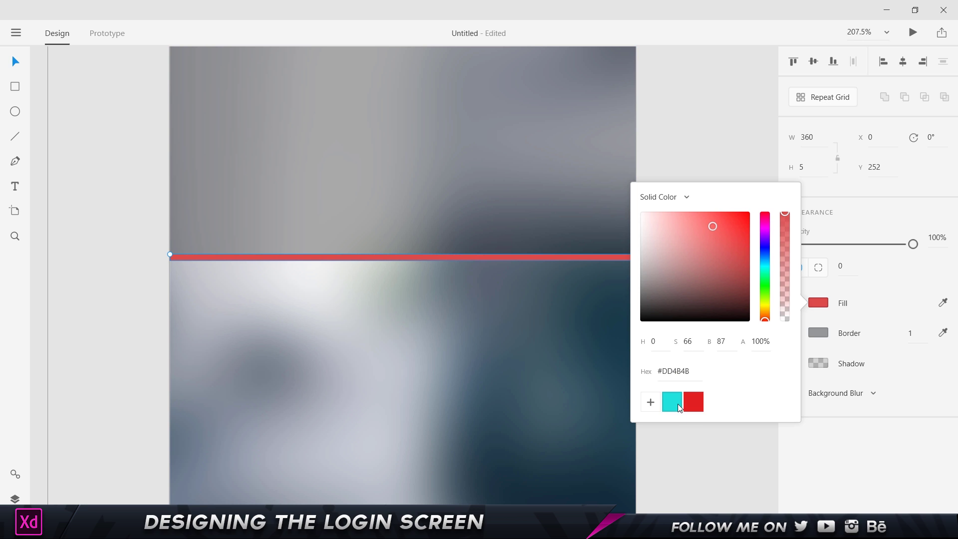
# Step: Remove the existing color swatches and save #DD4B4B as a new swatch
pyautogui.moveTo(694, 402); pyautogui.dragTo(636, 455)
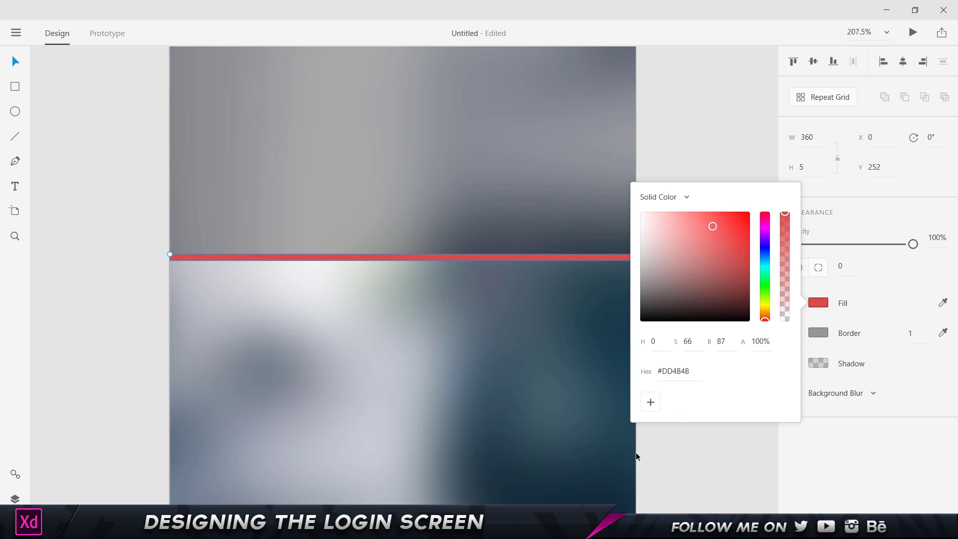
pyautogui.click(657, 403)
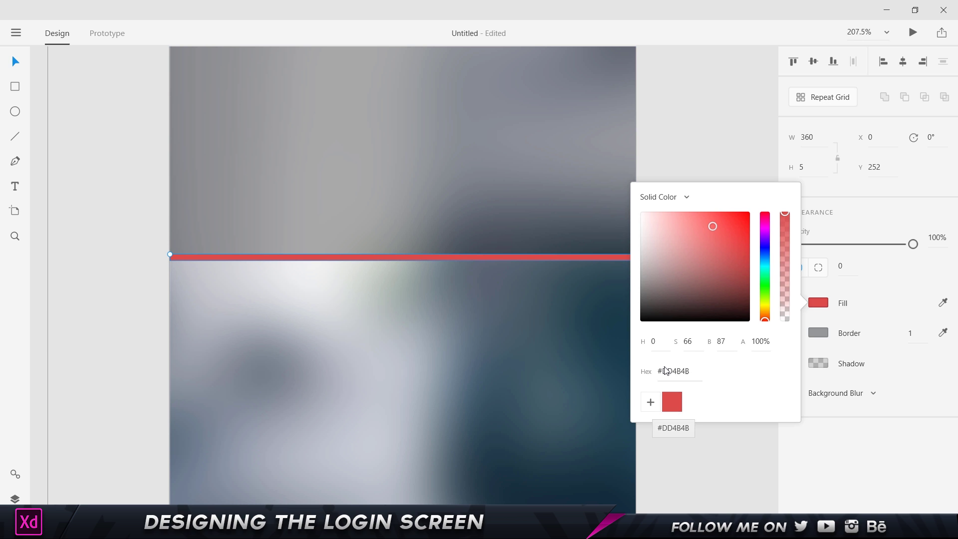
pyautogui.click(684, 130)
# Step: Set the red strip's width to 180, half of the artboard
pyautogui.click(361, 257)
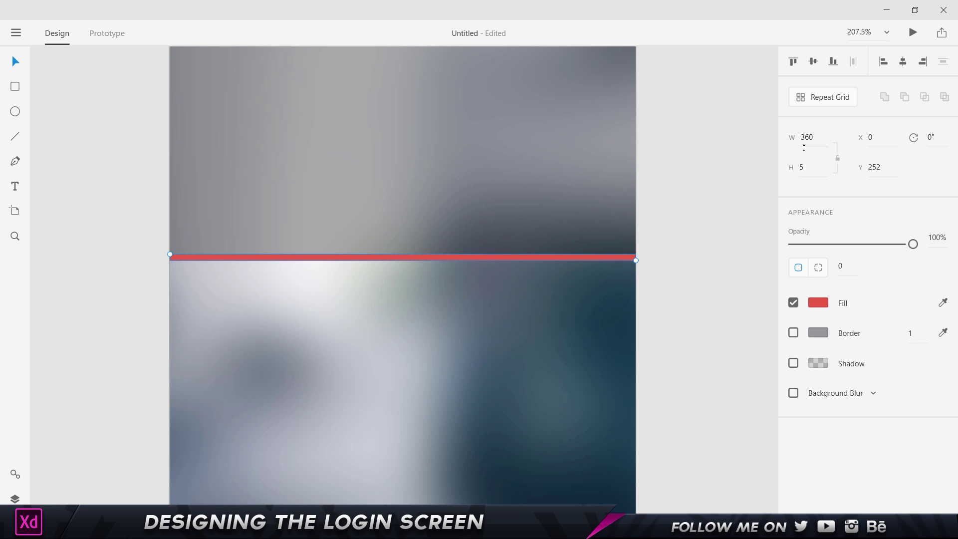
pyautogui.click(814, 136)
pyautogui.write('180')
pyautogui.press('Return')
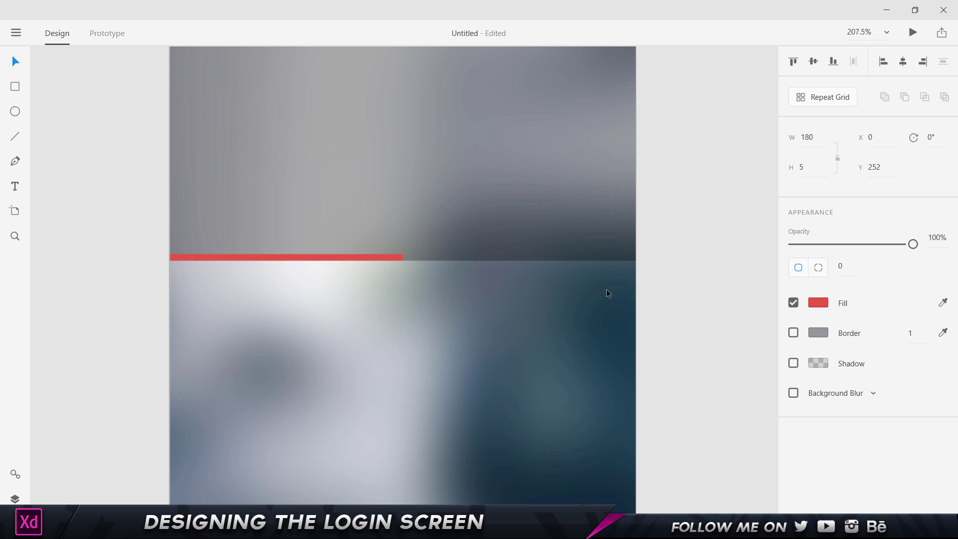
# Step: Examine the Continue button's size, position and fill on the Login Screen in the Project document, and return to the untitled document
pyautogui.click(180, 258)
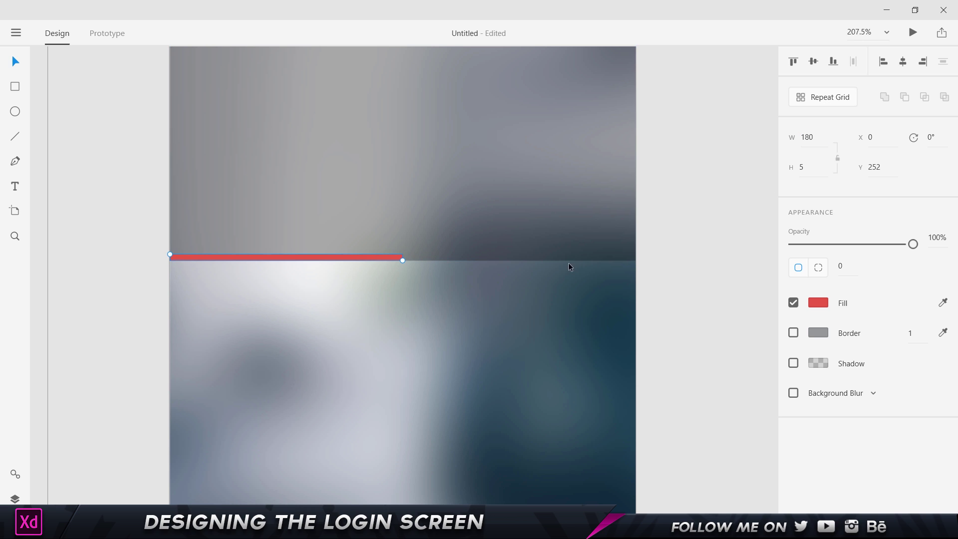
pyautogui.press('Escape')
pyautogui.scroll(-3, 437, 209)
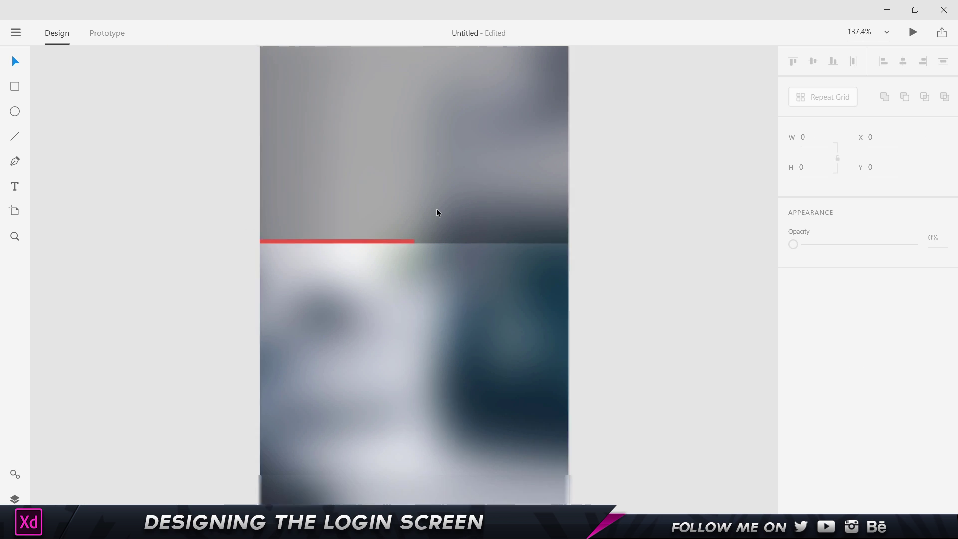
pyautogui.scroll(-3, 439, 208)
pyautogui.hscroll(1, 439, 208)
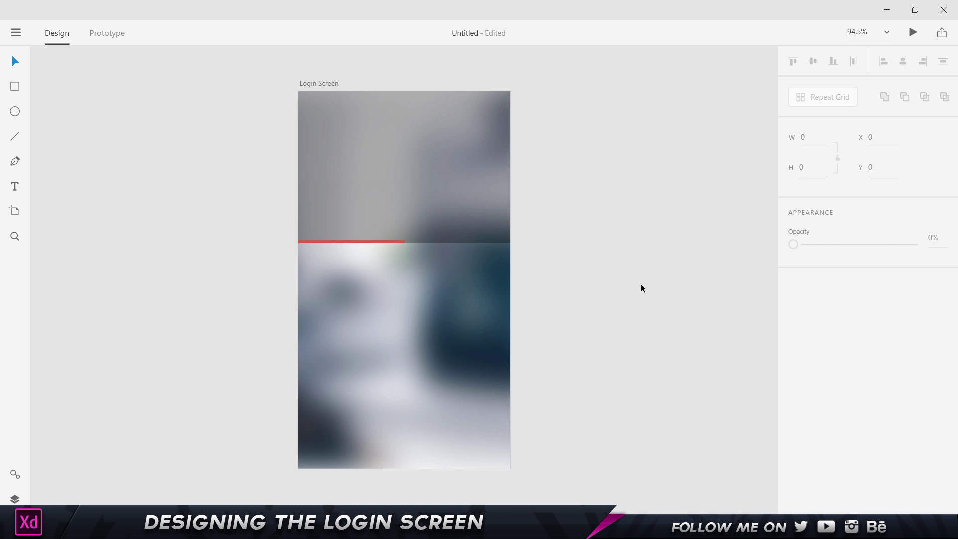
pyautogui.hotkey('alt', 'Tab')
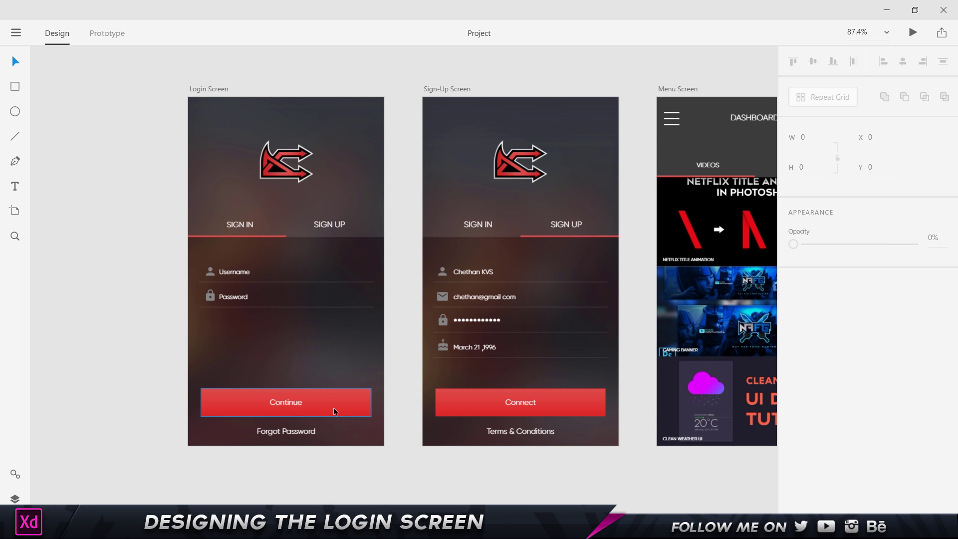
pyautogui.click(327, 412)
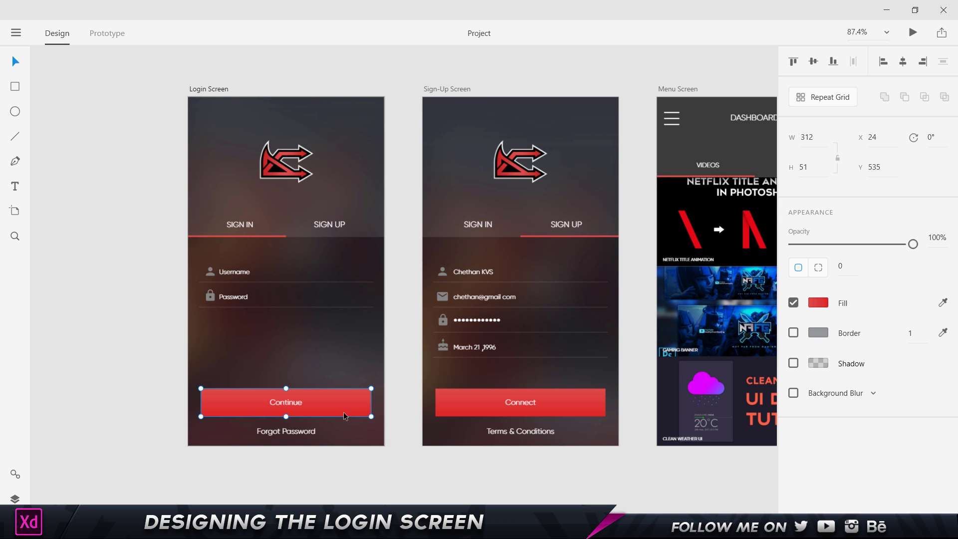
pyautogui.hotkey('alt', 'Tab')
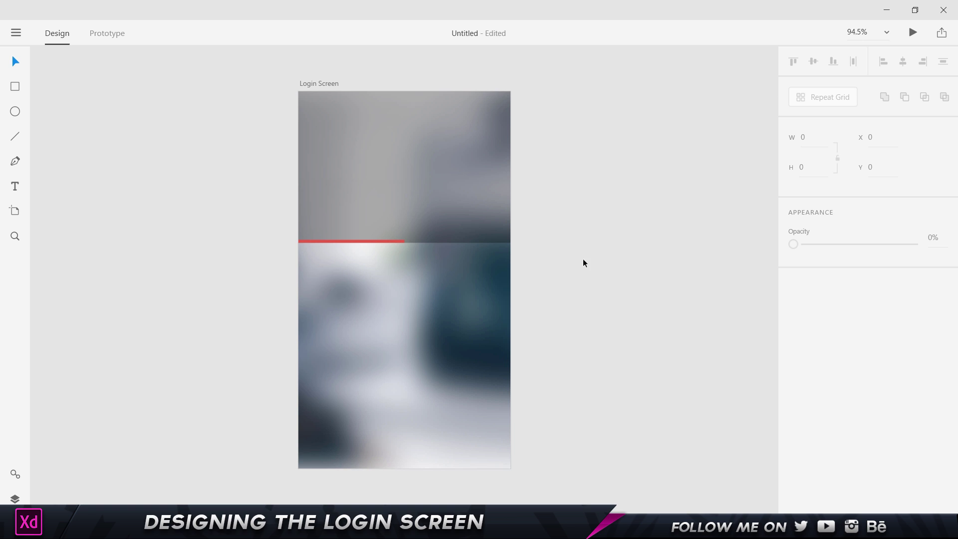
# Step: Draw a button rectangle about 283 × 69, centred horizontally on the artboard and placed in its lower part at Y about 509
pyautogui.click(15, 87)
pyautogui.moveTo(319, 300)
pyautogui.mouseDown()
pyautogui.moveTo(337, 325)
pyautogui.moveTo(456, 348)
pyautogui.moveTo(485, 340)
pyautogui.mouseUp()
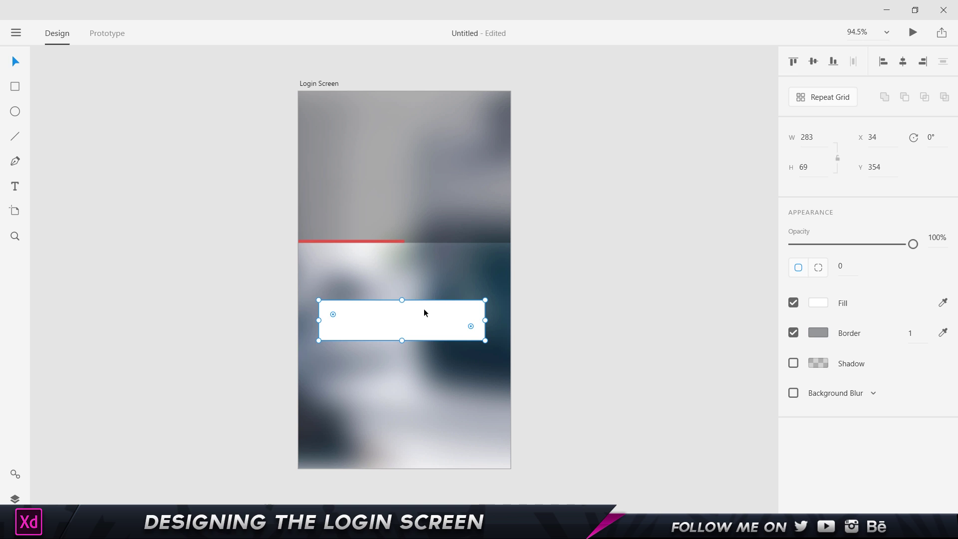
pyautogui.click(903, 62)
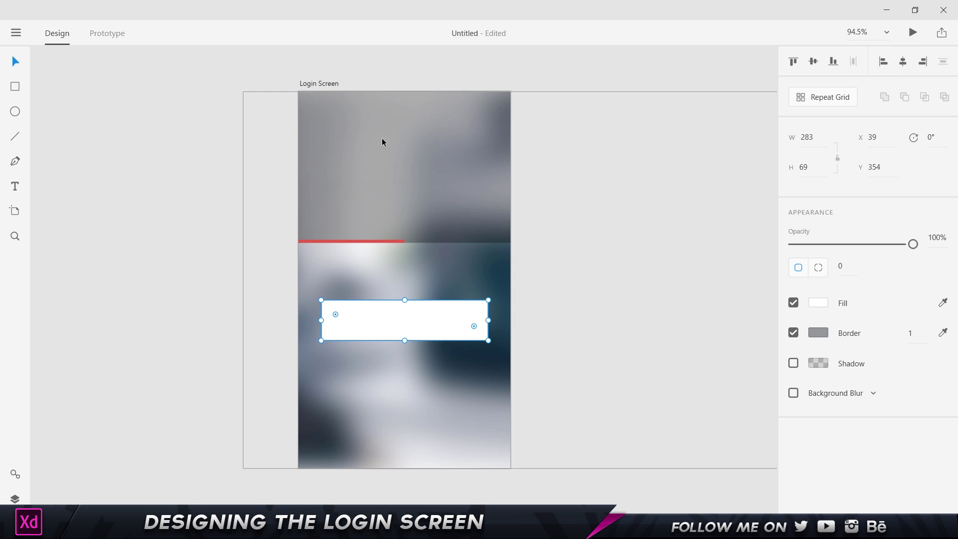
pyautogui.moveTo(425, 323); pyautogui.dragTo(429, 410)
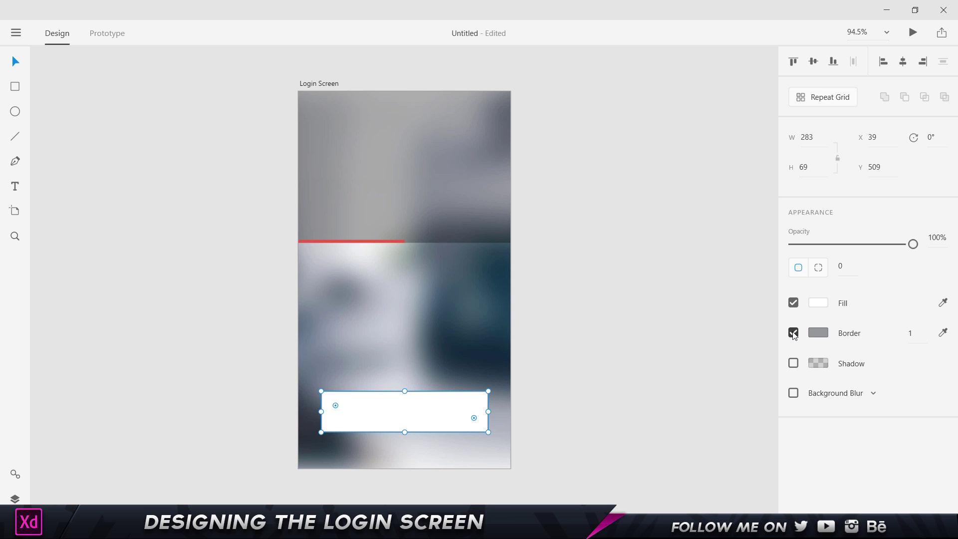
# Step: Remove the button rectangle's border and fill it with a vertical gradient from the saved #DD4B4B swatch to dark red #971414
pyautogui.click(794, 333)
pyautogui.click(819, 303)
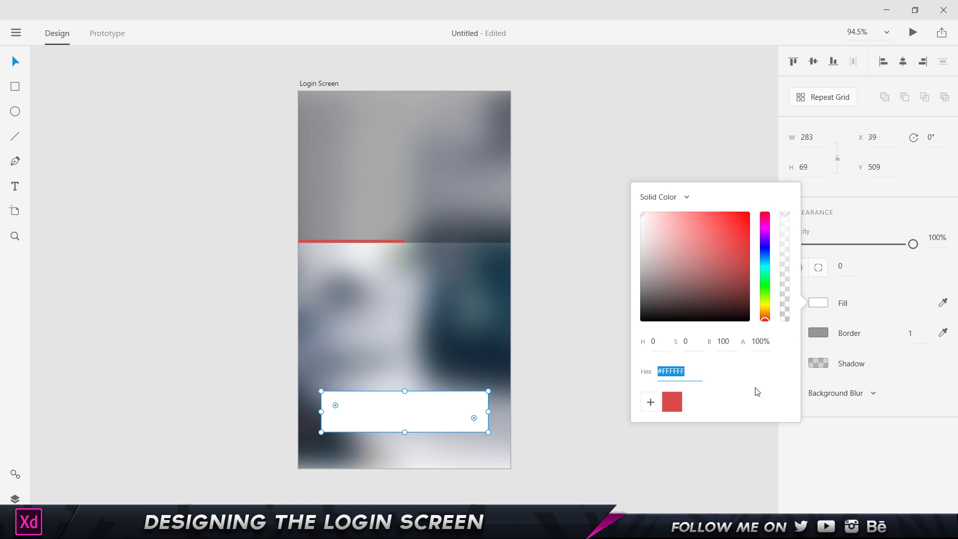
pyautogui.click(668, 196)
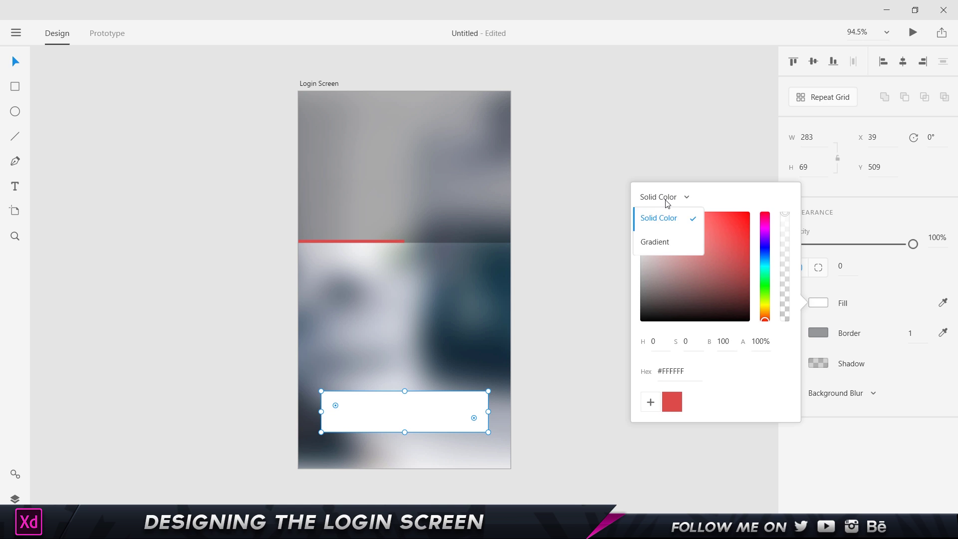
pyautogui.click(661, 241)
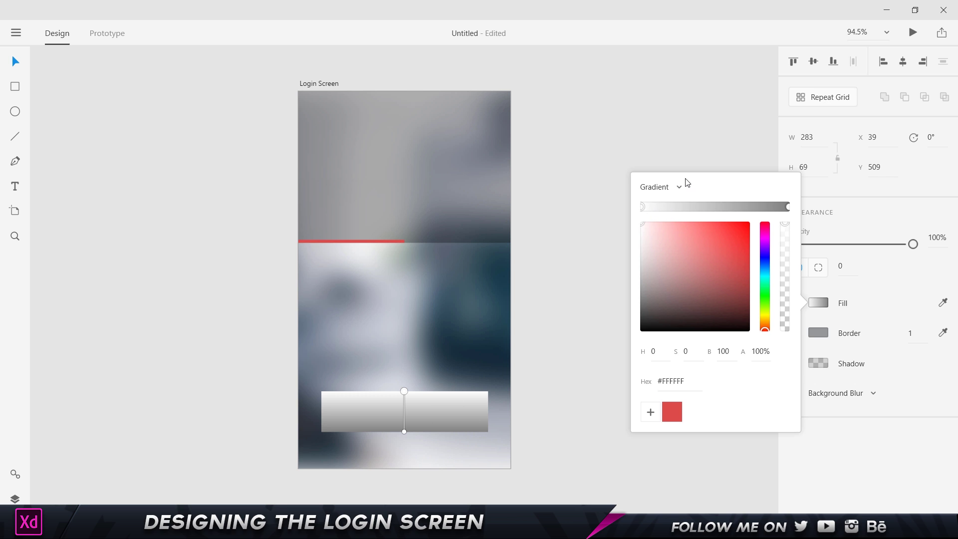
pyautogui.click(675, 414)
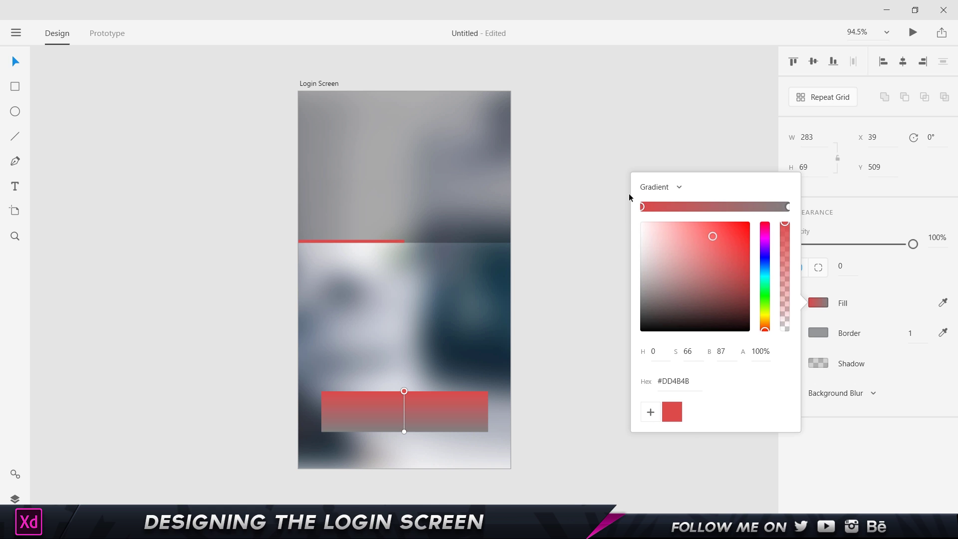
pyautogui.click(789, 207)
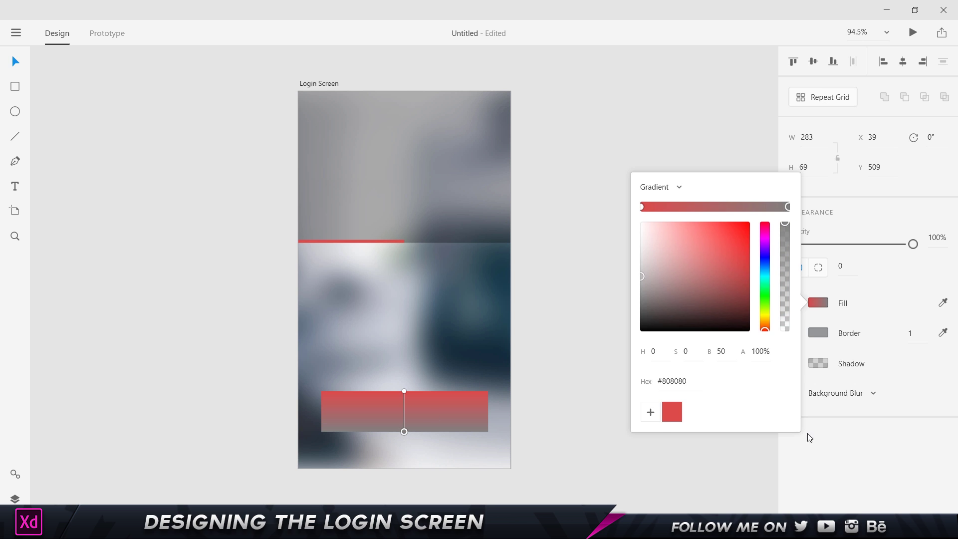
pyautogui.click(671, 407)
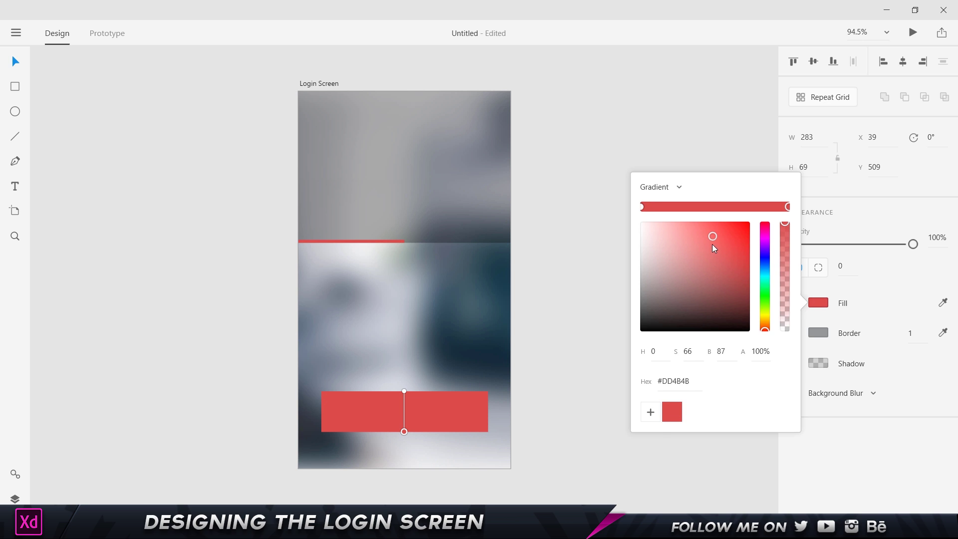
pyautogui.moveTo(712, 245); pyautogui.dragTo(735, 266)
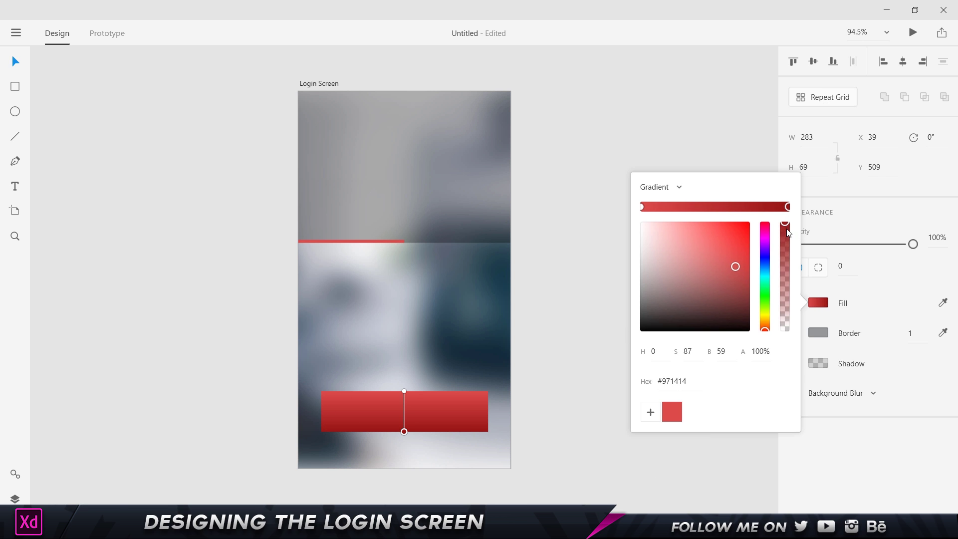
pyautogui.moveTo(787, 230); pyautogui.dragTo(774, 195)
pyautogui.click(561, 458)
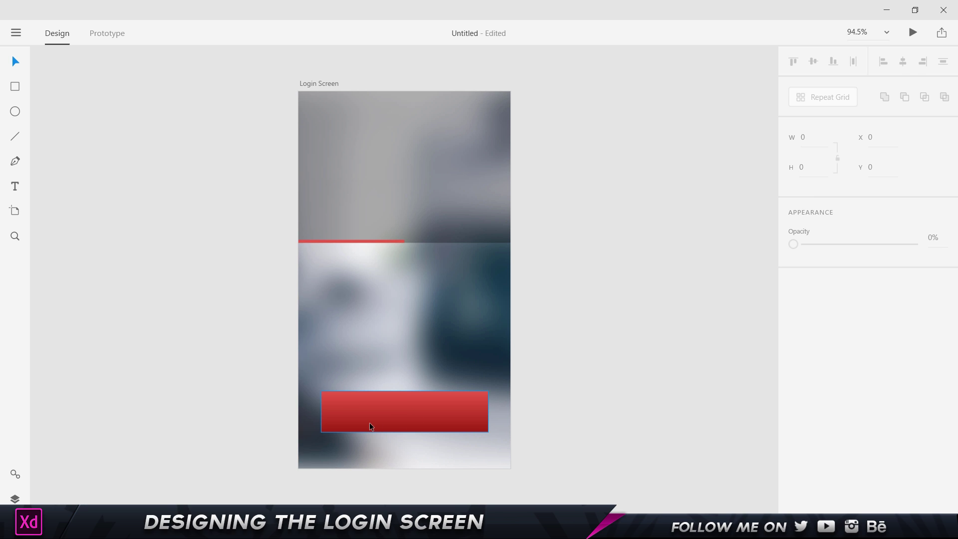
# Step: Show the layer list and rename the translucent header panel's layer "Top Rectangle"
pyautogui.click(14, 499)
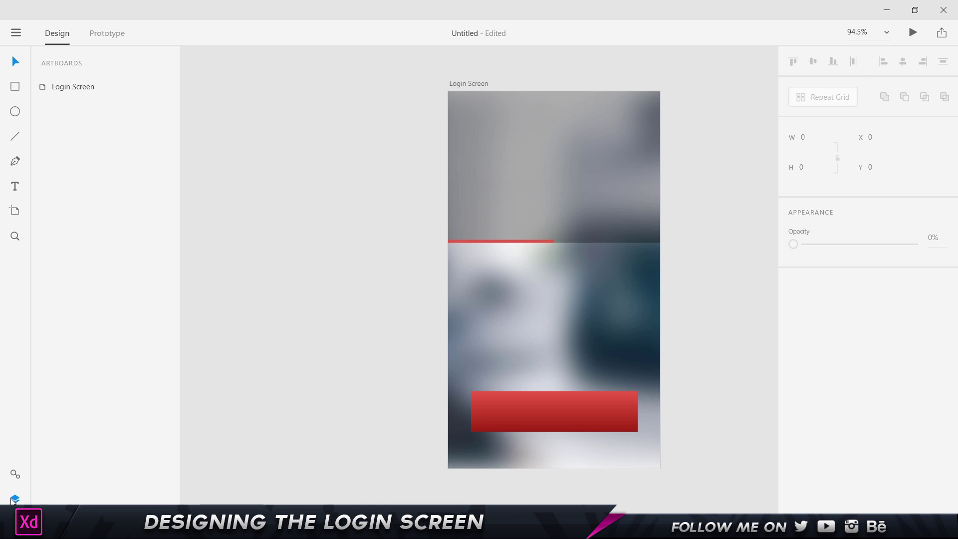
pyautogui.click(504, 145)
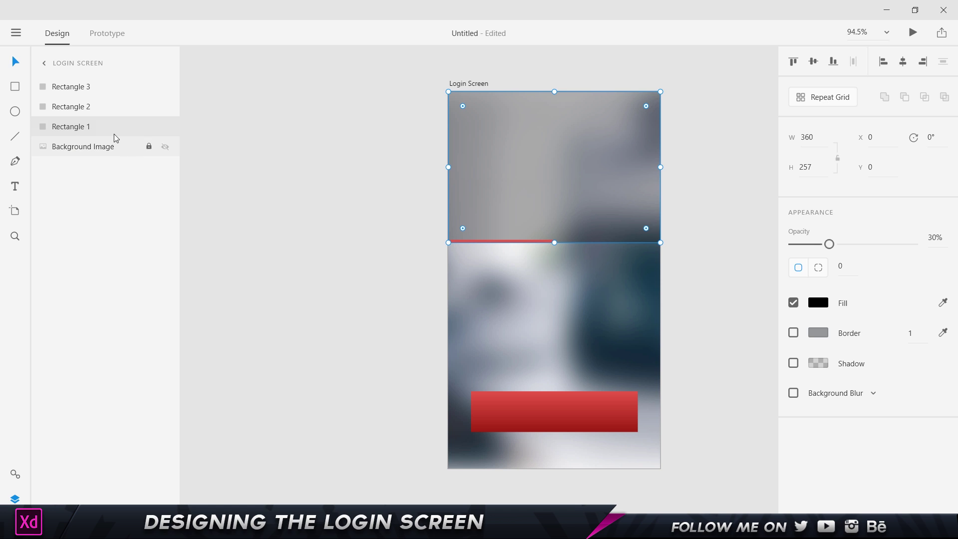
pyautogui.doubleClick(79, 127)
pyautogui.write('Top Re')
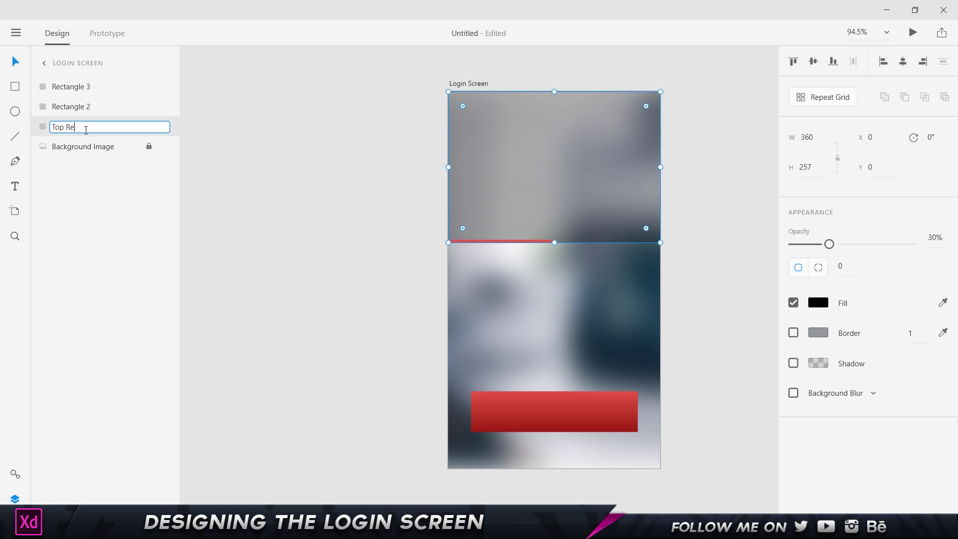
pyautogui.write('ctangl')
# Step: Rename the thin red strip's layer "Middle Rectangle"
pyautogui.click(76, 107)
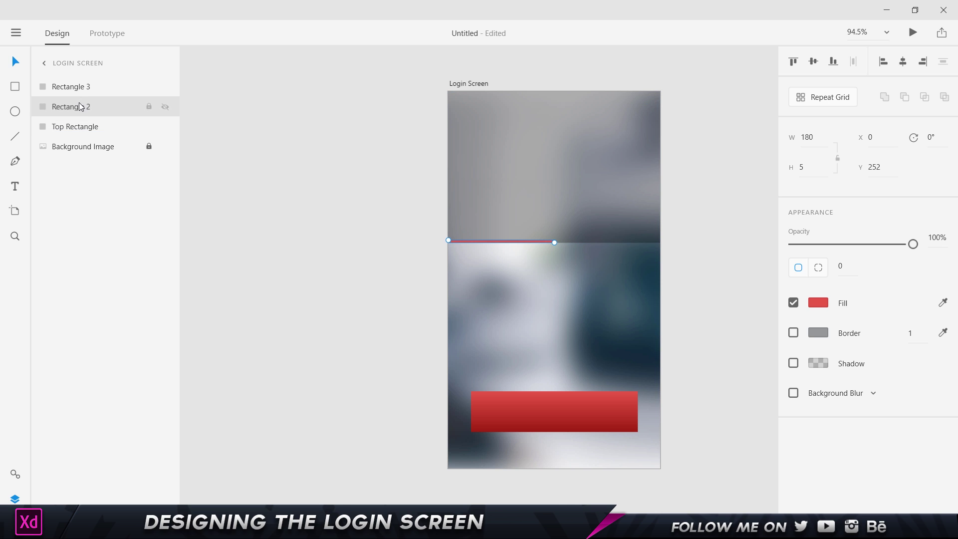
pyautogui.doubleClick(79, 108)
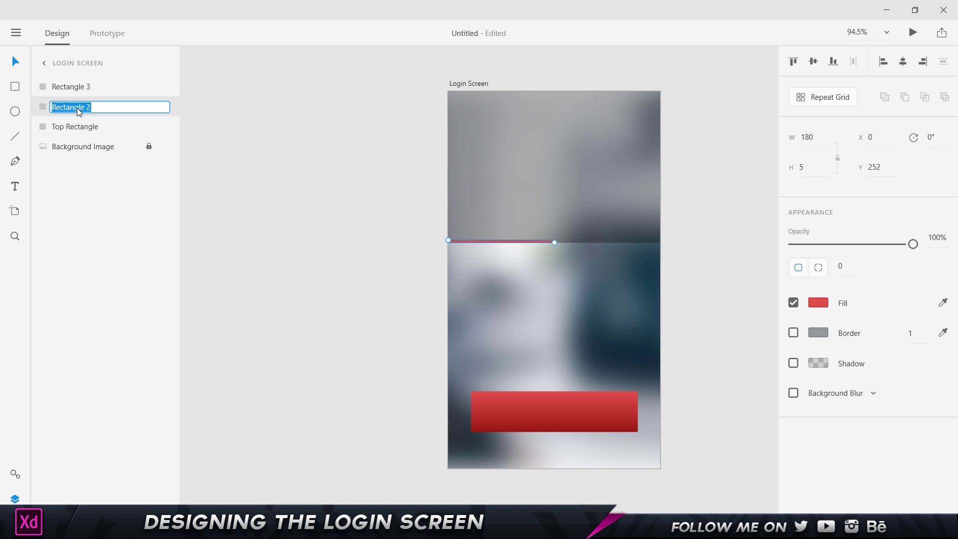
pyautogui.write('Middle Rectangle')
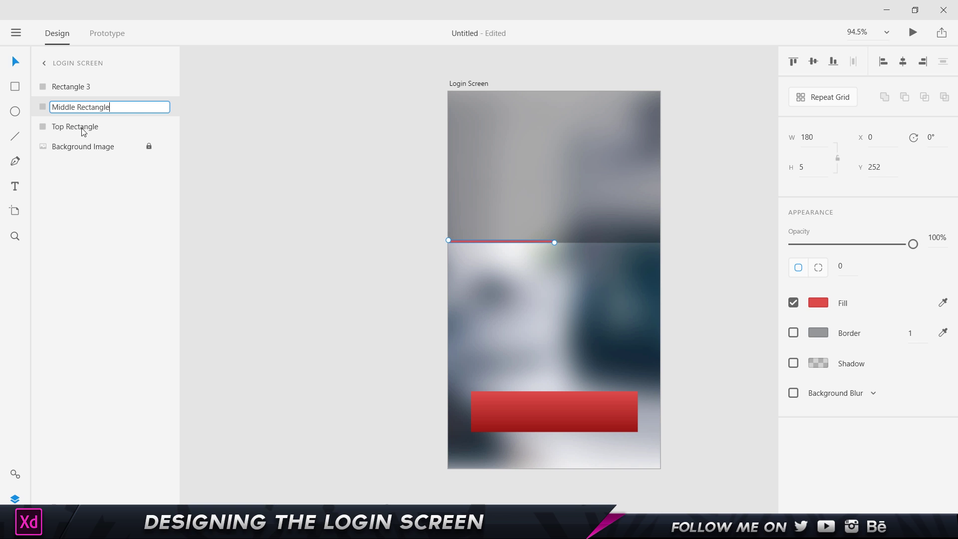
# Step: Rename the red gradient button's layer "Box" and clear the selection
pyautogui.doubleClick(71, 87)
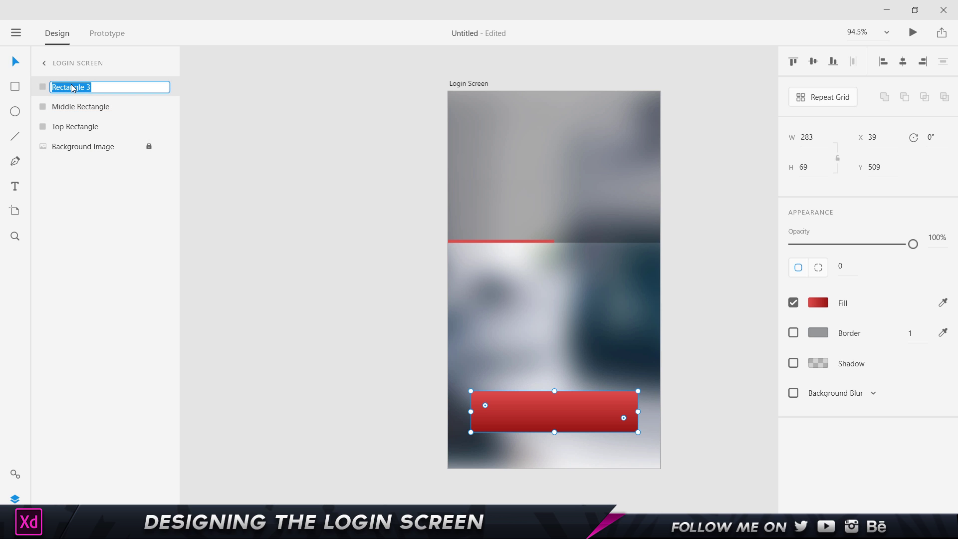
pyautogui.press('BackSpace')
pyautogui.press('Return')
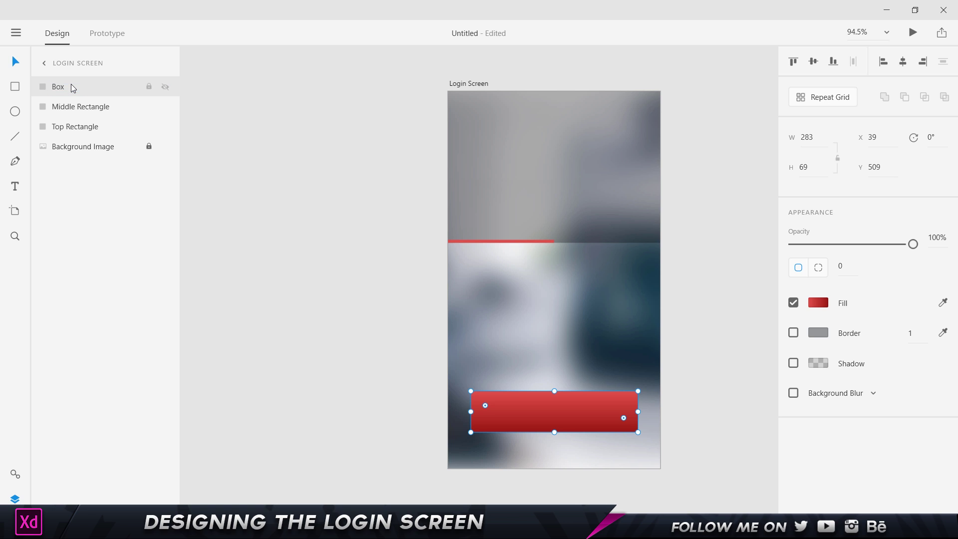
pyautogui.click(223, 141)
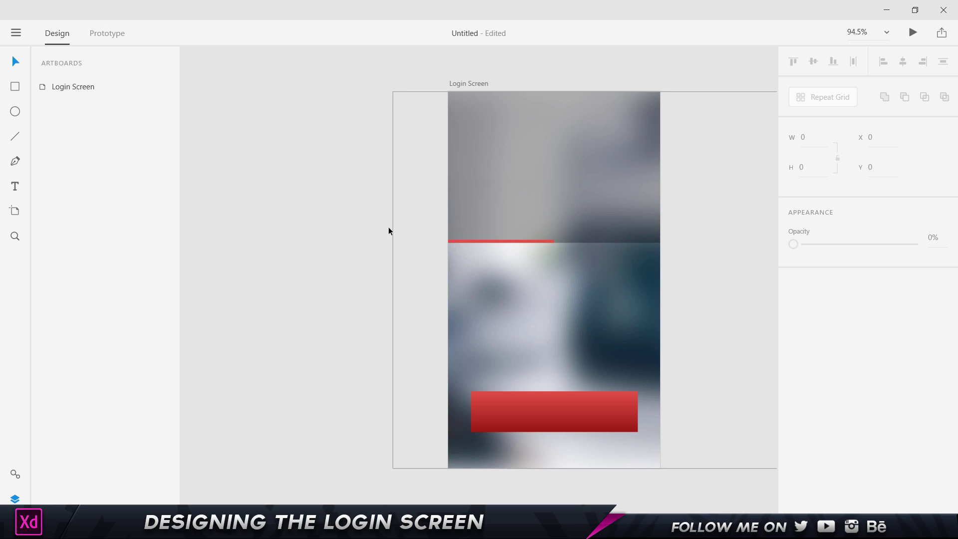
# Step: Draw a 360 × 640 rectangle covering the whole artboard, without a border and filled with black #000000
pyautogui.click(10, 95)
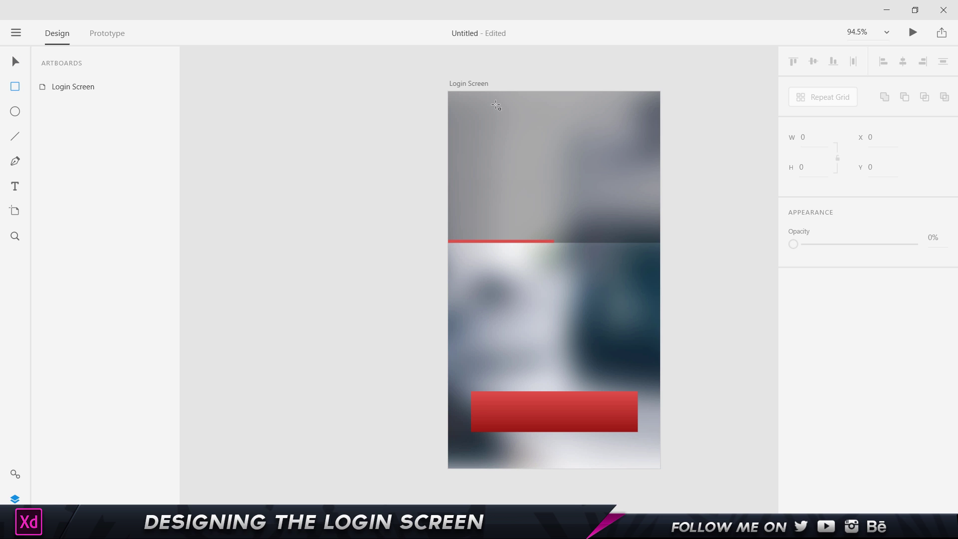
pyautogui.moveTo(448, 93)
pyautogui.mouseDown()
pyautogui.moveTo(567, 332)
pyautogui.moveTo(659, 469)
pyautogui.mouseUp()
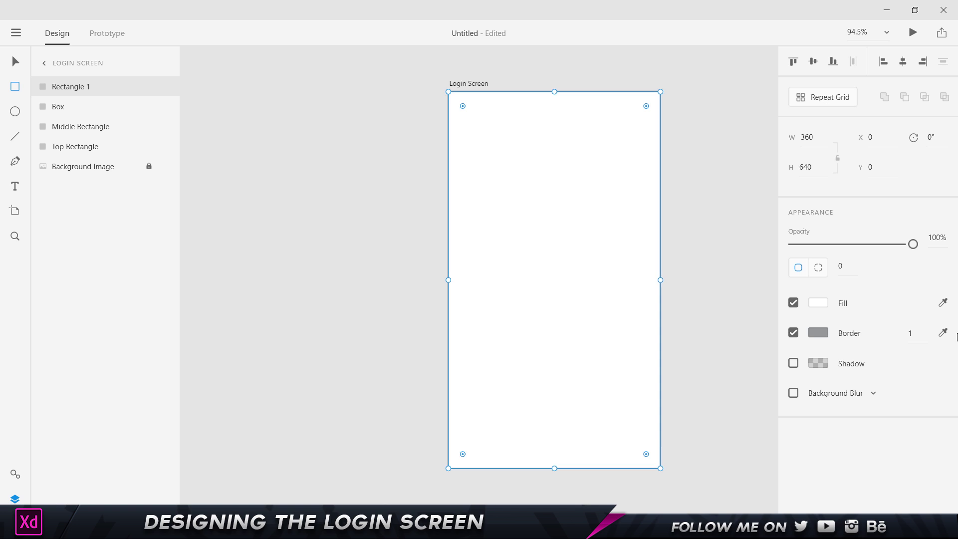
pyautogui.click(794, 333)
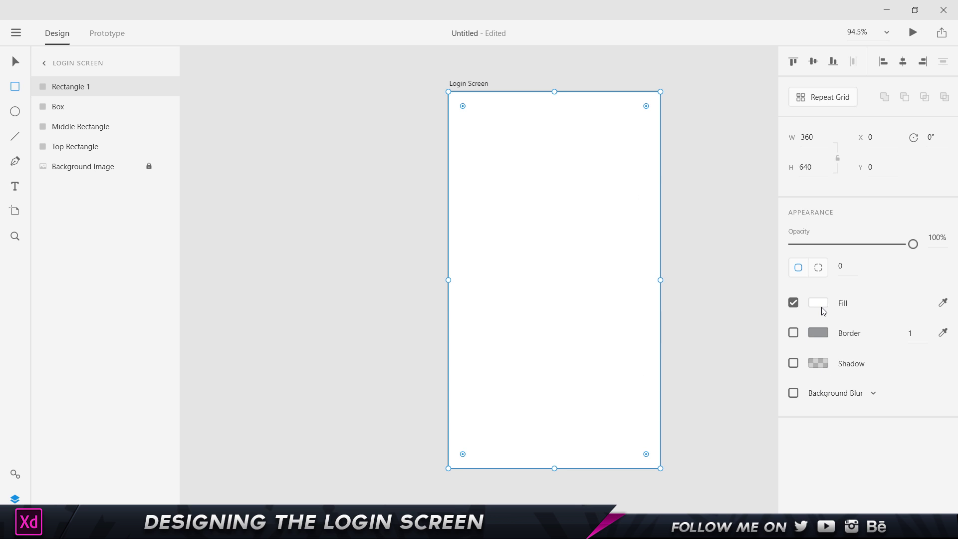
pyautogui.click(819, 303)
pyautogui.moveTo(643, 309); pyautogui.dragTo(639, 333)
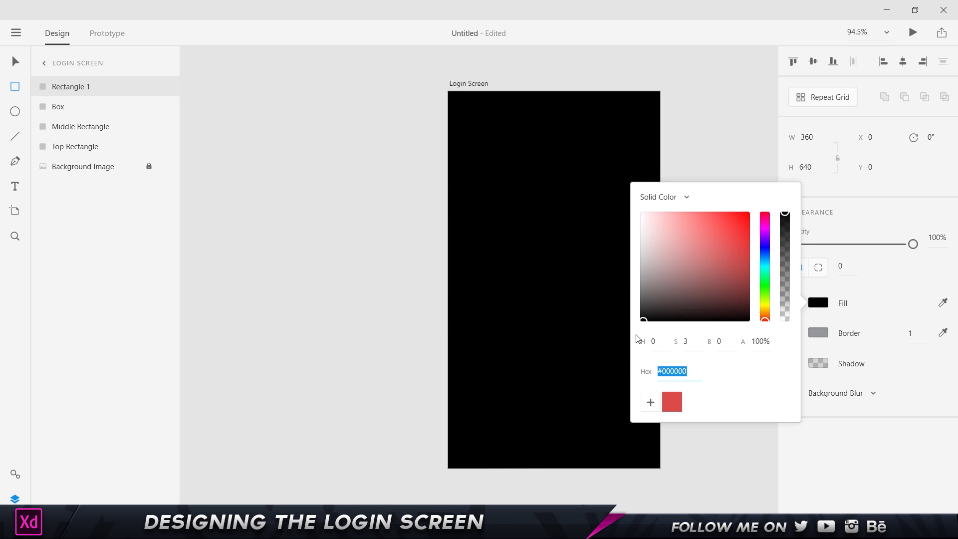
pyautogui.click(704, 160)
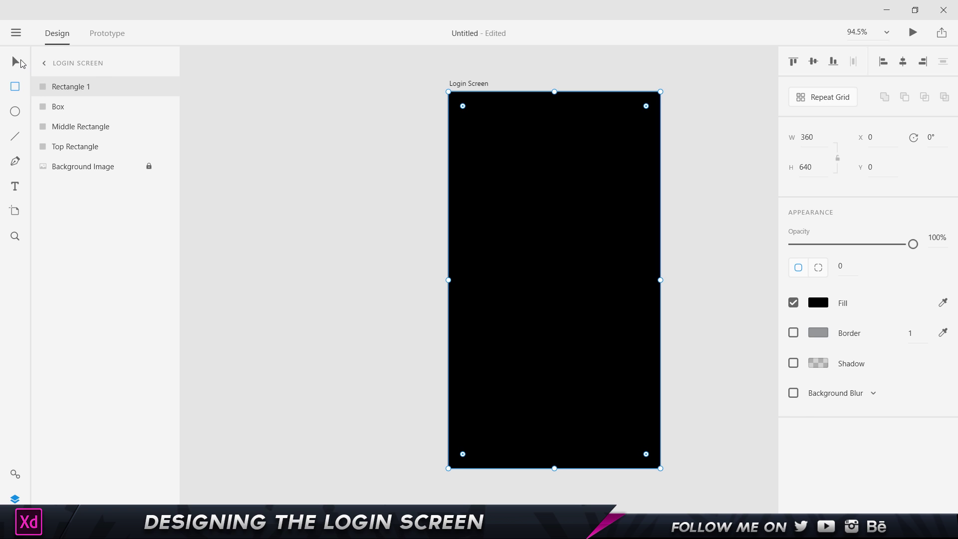
# Step: Rename the full-artboard black rectangle's layer "Shadow" and move it directly above the Background Image layer
pyautogui.doubleClick(82, 88)
pyautogui.write('S')
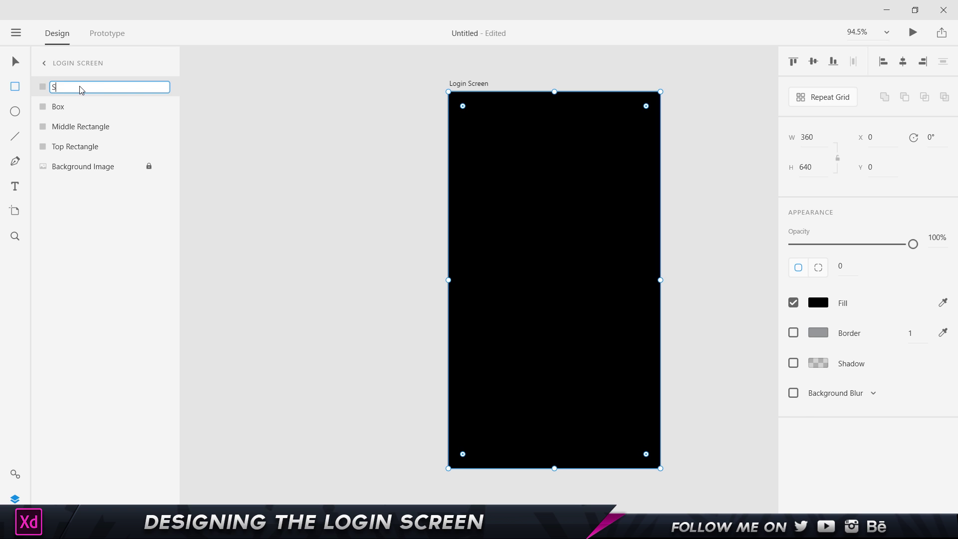
pyautogui.write('hadow')
pyautogui.press('Return')
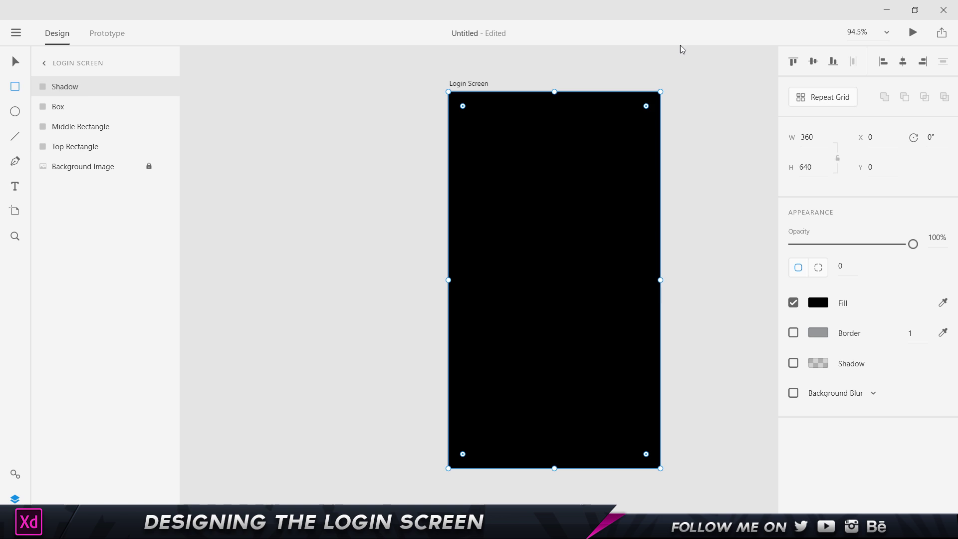
pyautogui.click(70, 88)
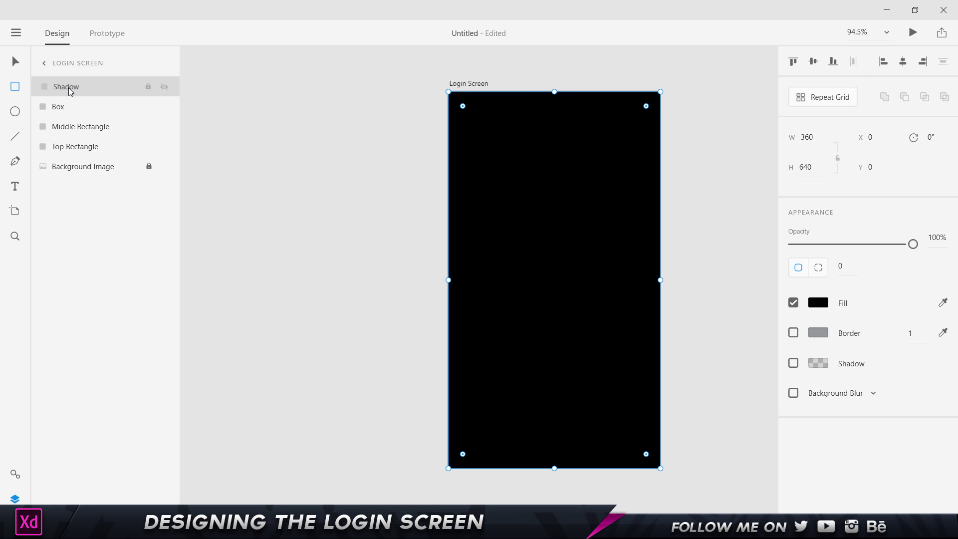
pyautogui.moveTo(69, 89); pyautogui.dragTo(69, 158)
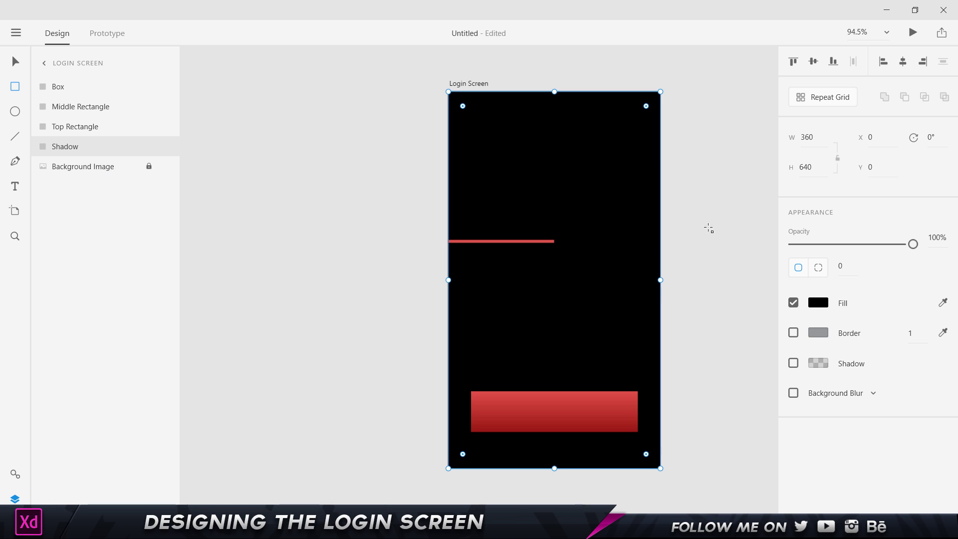
# Step: Set the black Shadow rectangle's opacity to 65%, close the layer list and clear the selection
pyautogui.moveTo(916, 250); pyautogui.dragTo(872, 249)
pyautogui.click(934, 238)
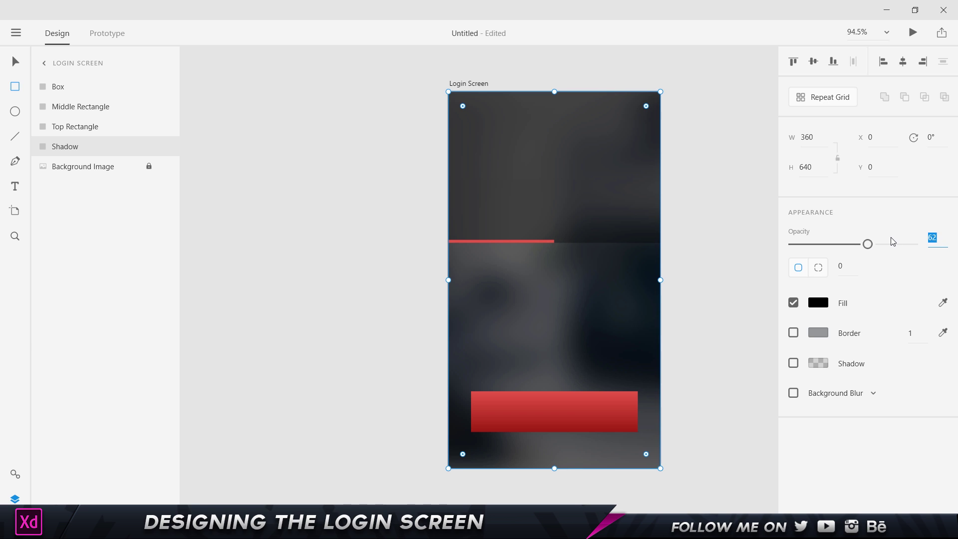
pyautogui.write('65')
pyautogui.press('Return')
pyautogui.click(12, 501)
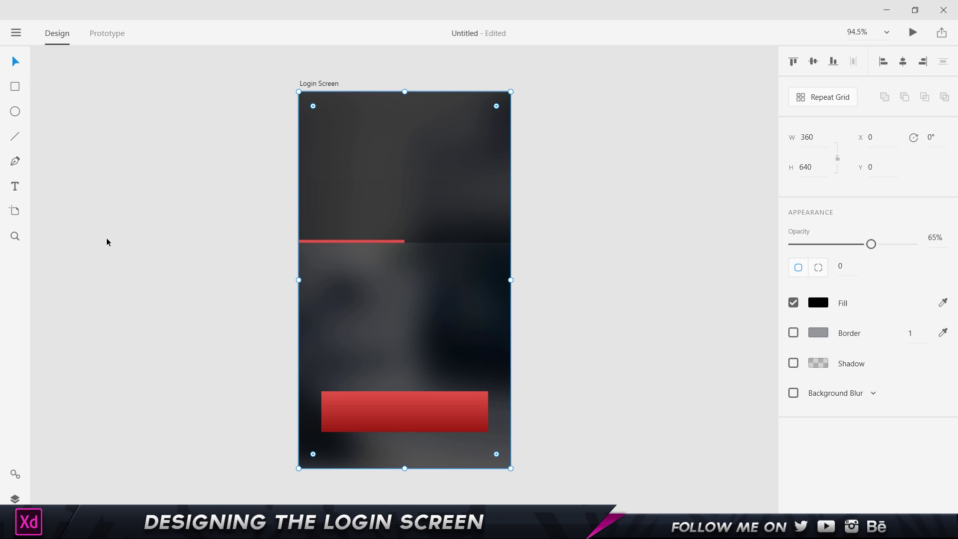
pyautogui.click(107, 239)
# Step: Draw a horizontal line about 283 px wide below the red strip, matching the red button's width, and set its border width to 1.5
pyautogui.click(15, 136)
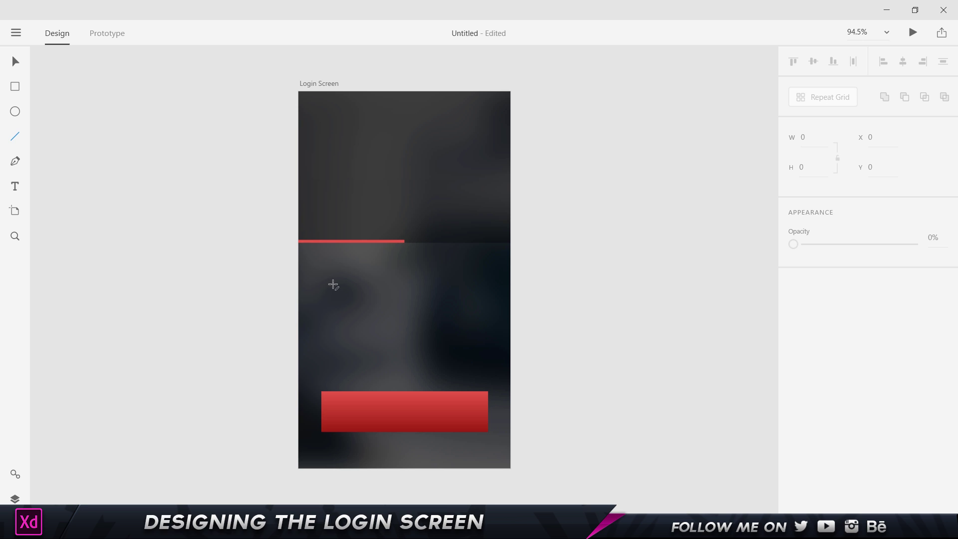
pyautogui.moveTo(322, 280); pyautogui.dragTo(489, 299)
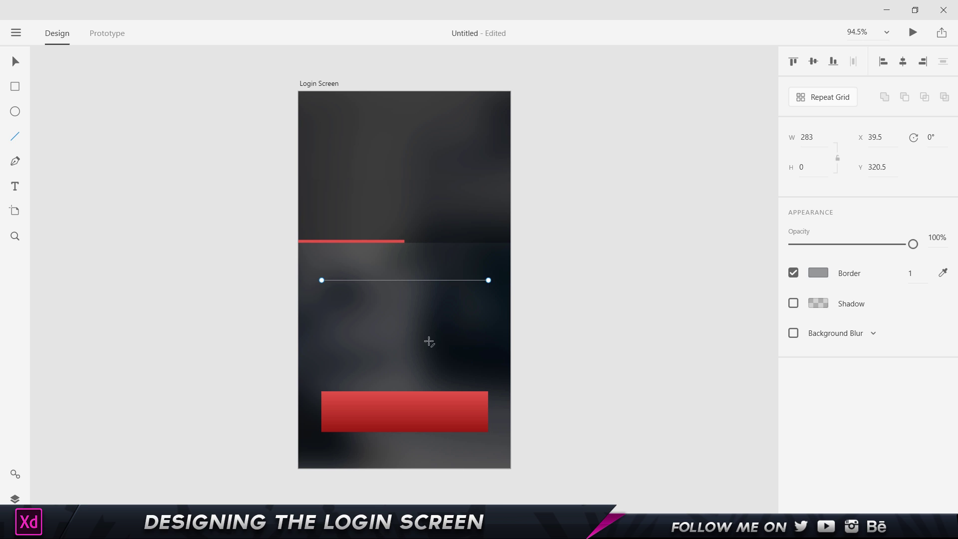
pyautogui.scroll(3, 409, 281)
pyautogui.scroll(3, 404, 293)
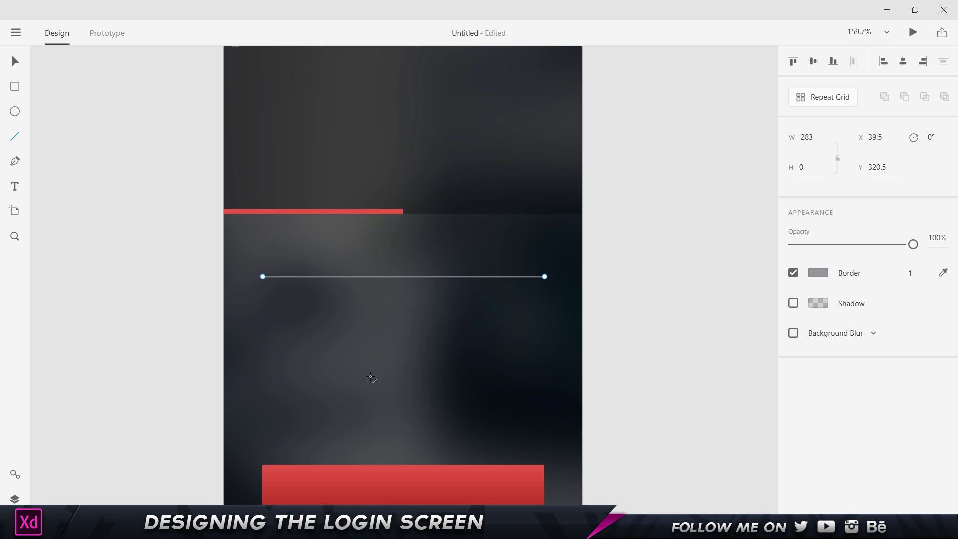
pyautogui.click(914, 274)
pyautogui.press('Return')
pyautogui.click(915, 273)
pyautogui.write('1.5')
pyautogui.press('Return')
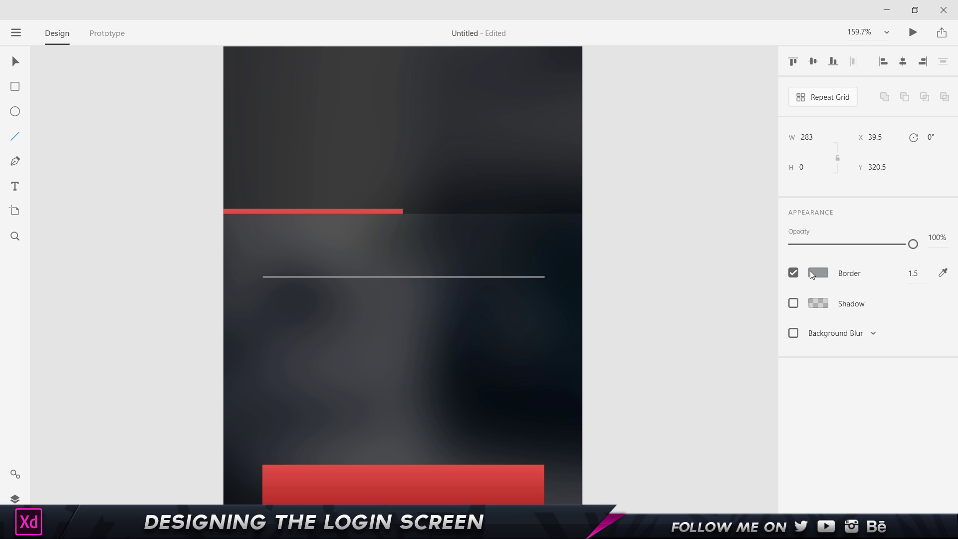
# Step: Duplicate the horizontal line straight down, between the original line and the red button, and clear the selection
pyautogui.press('v')
pyautogui.press('alt')
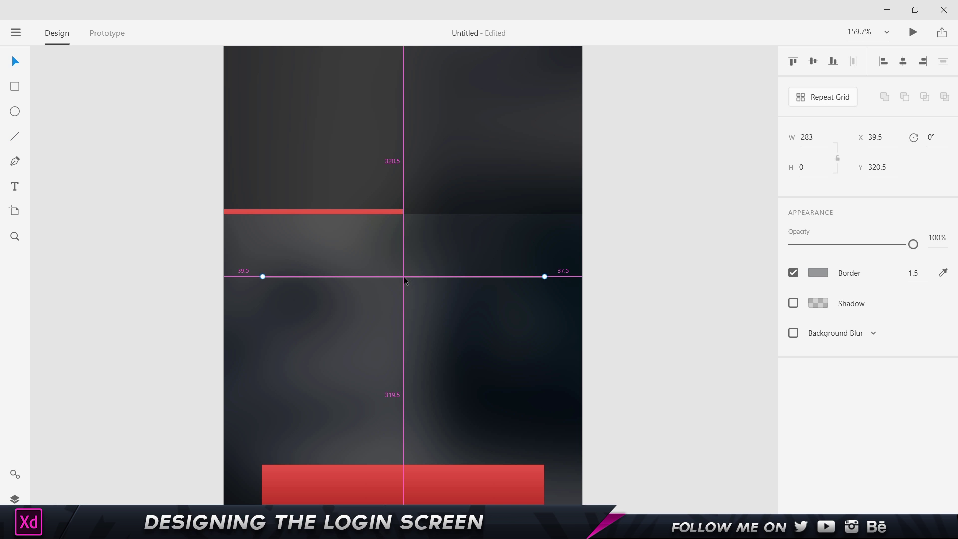
pyautogui.moveTo(404, 280); pyautogui.dragTo(402, 340)
pyautogui.click(720, 333)
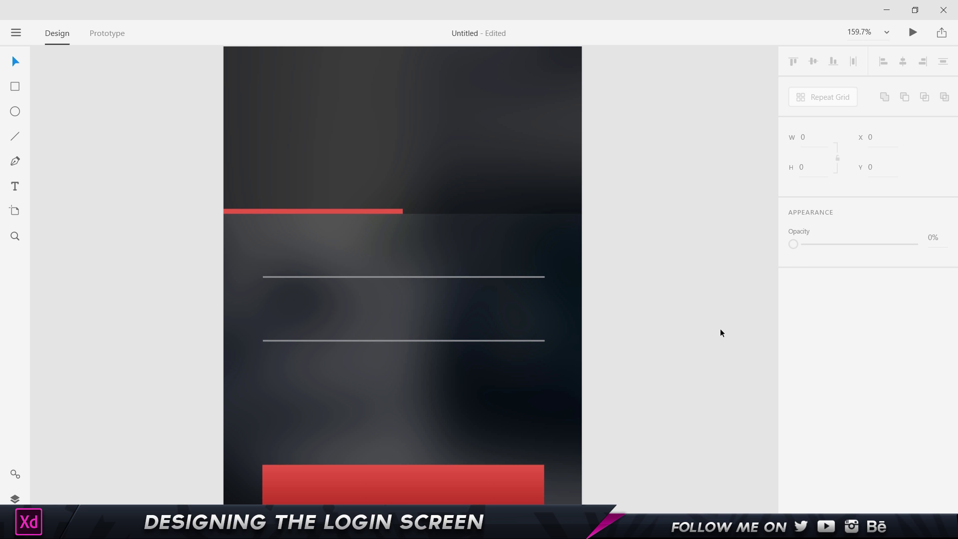
# Step: Select both horizontal lines together and change their border color to white
pyautogui.click(465, 340)
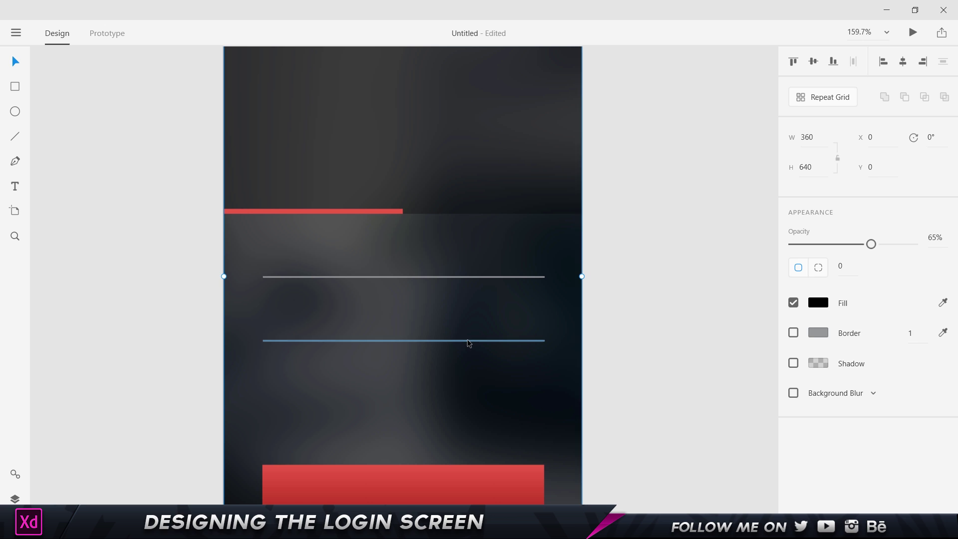
pyautogui.keyDown('shift'); pyautogui.click(483, 276); pyautogui.keyUp('shift')
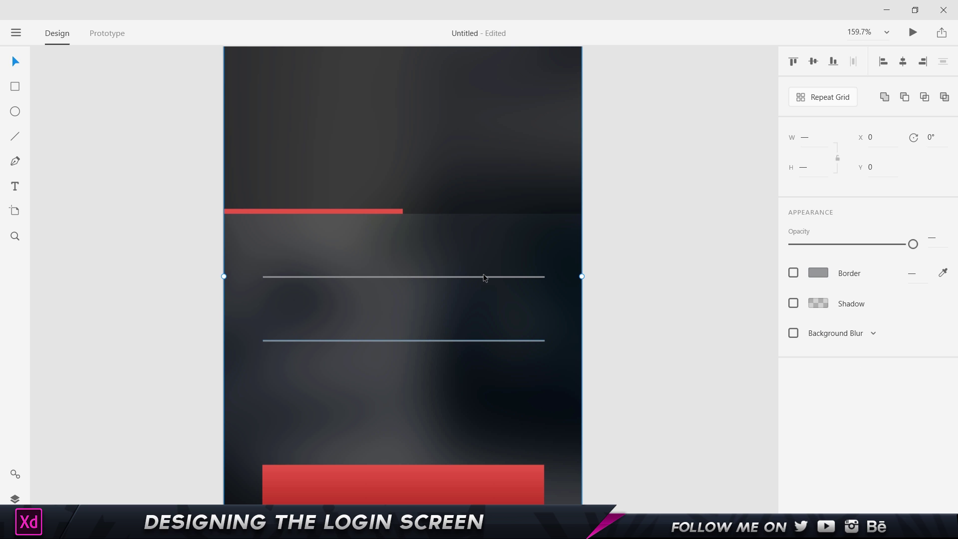
pyautogui.click(484, 277)
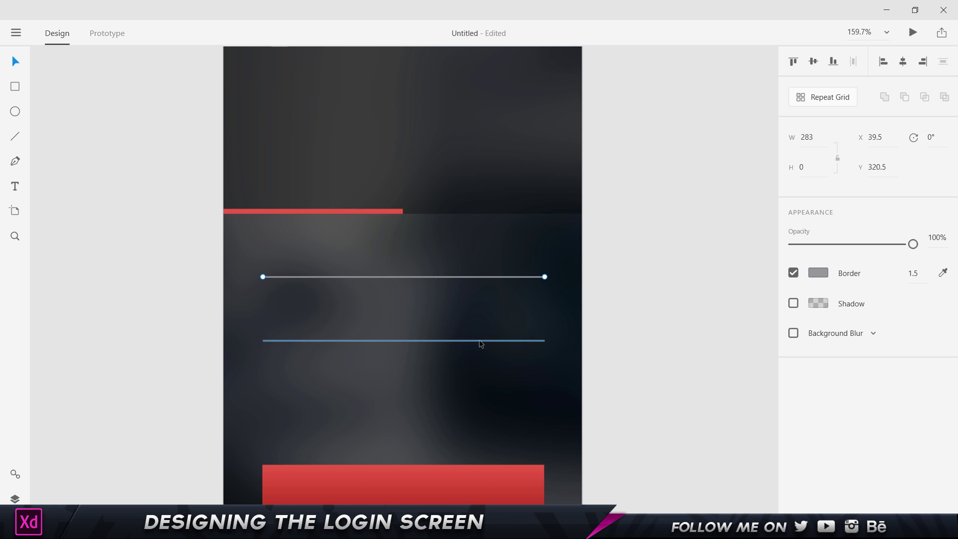
pyautogui.keyDown('shift'); pyautogui.click(479, 341); pyautogui.keyUp('shift')
pyautogui.click(819, 275)
pyautogui.moveTo(698, 276); pyautogui.dragTo(622, 166)
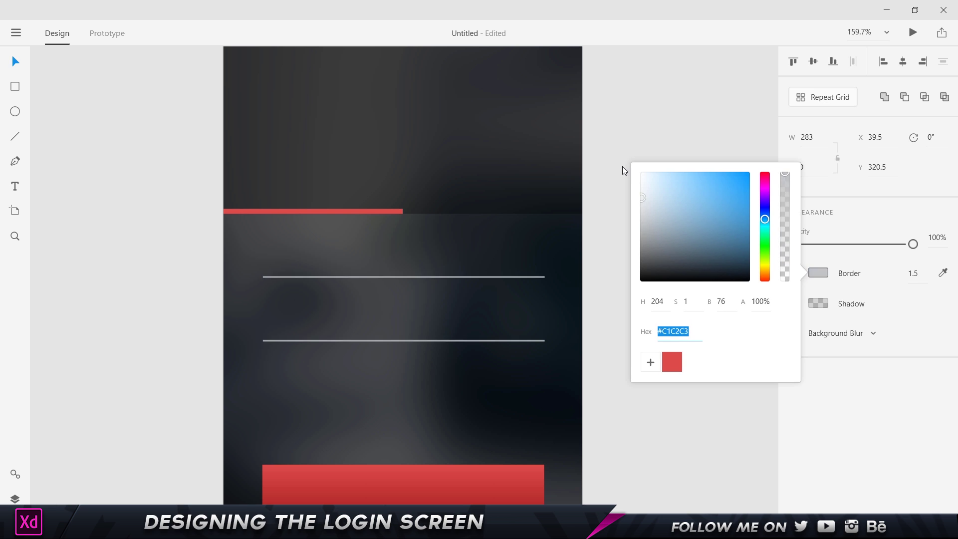
# Step: Set the opacity of both white lines to 10% and clear the selection
pyautogui.click(933, 238)
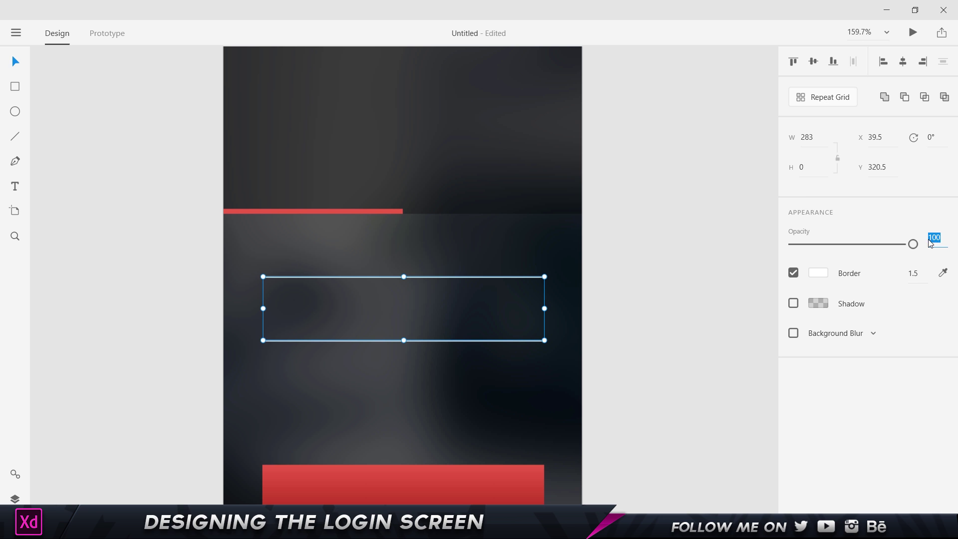
pyautogui.moveTo(933, 238); pyautogui.dragTo(943, 483)
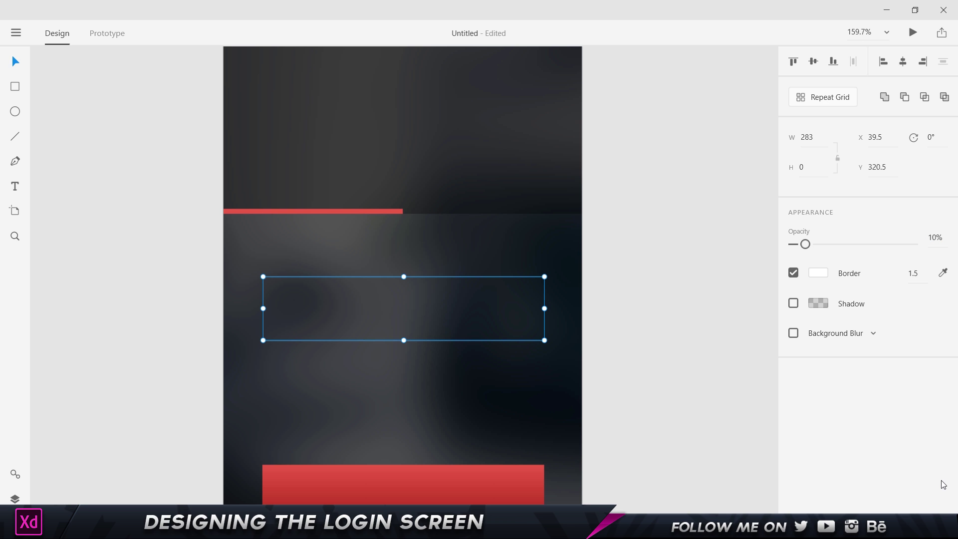
pyautogui.click(935, 237)
pyautogui.moveTo(935, 239); pyautogui.dragTo(943, 269)
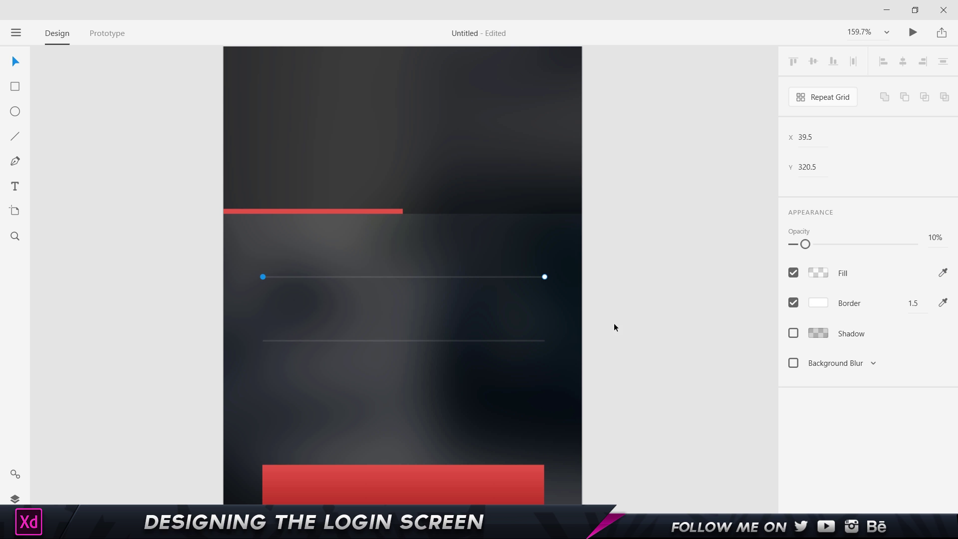
pyautogui.click(650, 308)
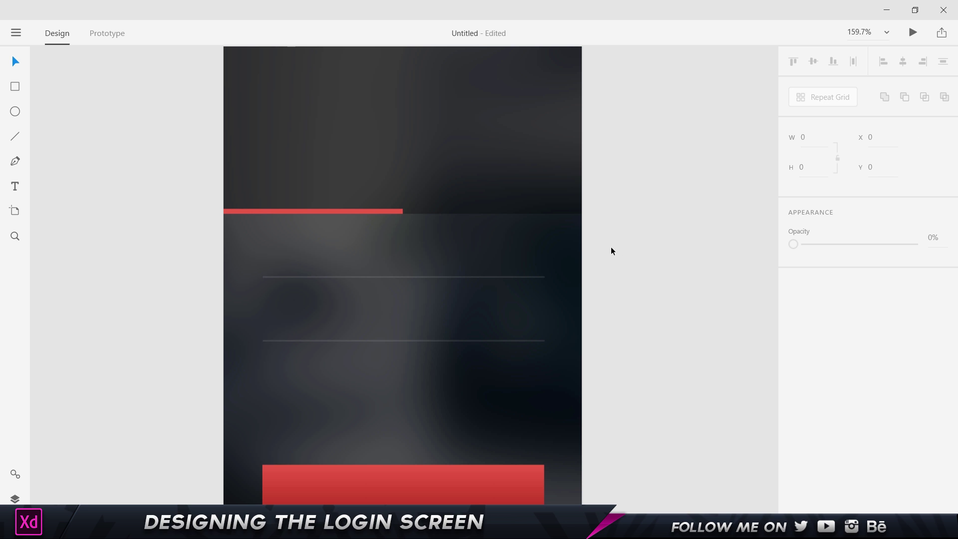
# Step: Add the text "SIGN IN" on the empty canvas beside the artboard and fill it with white #FFFFFF
pyautogui.press('t')
pyautogui.click(122, 252)
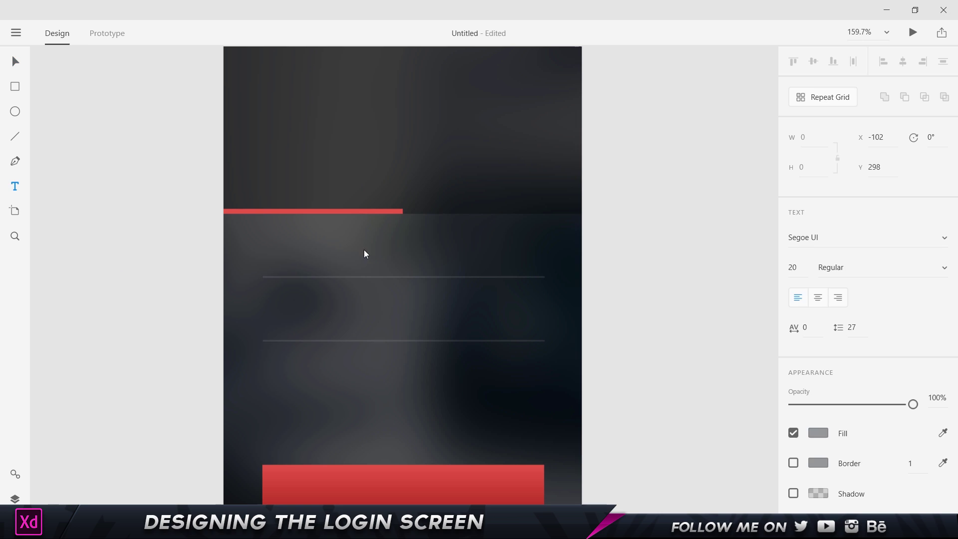
pyautogui.click(122, 242)
pyautogui.write('SIGN IN')
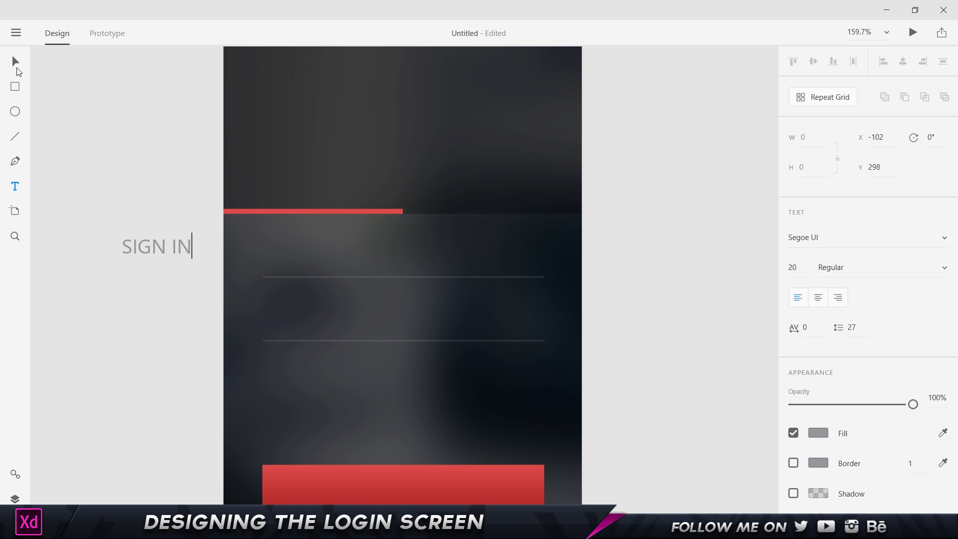
pyautogui.press('Escape')
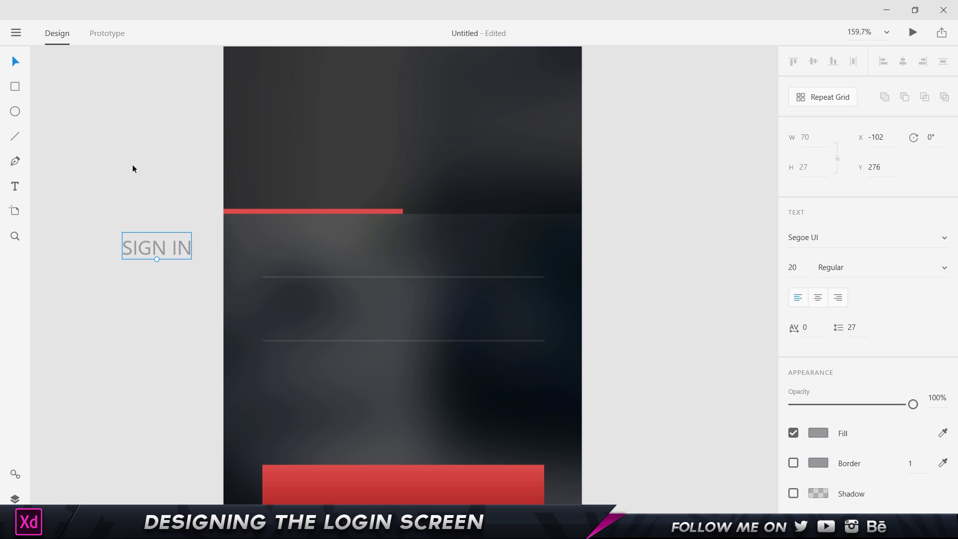
pyautogui.click(826, 435)
pyautogui.write('ffffff')
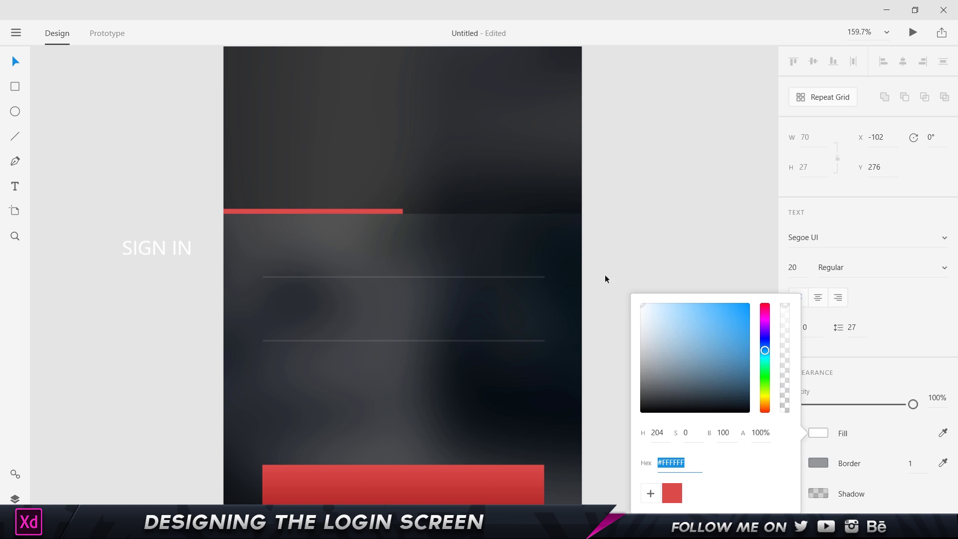
pyautogui.click(605, 277)
# Step: Move the SIGN IN text just above the red strip and center it horizontally on the strip
pyautogui.moveTo(165, 250); pyautogui.dragTo(316, 181)
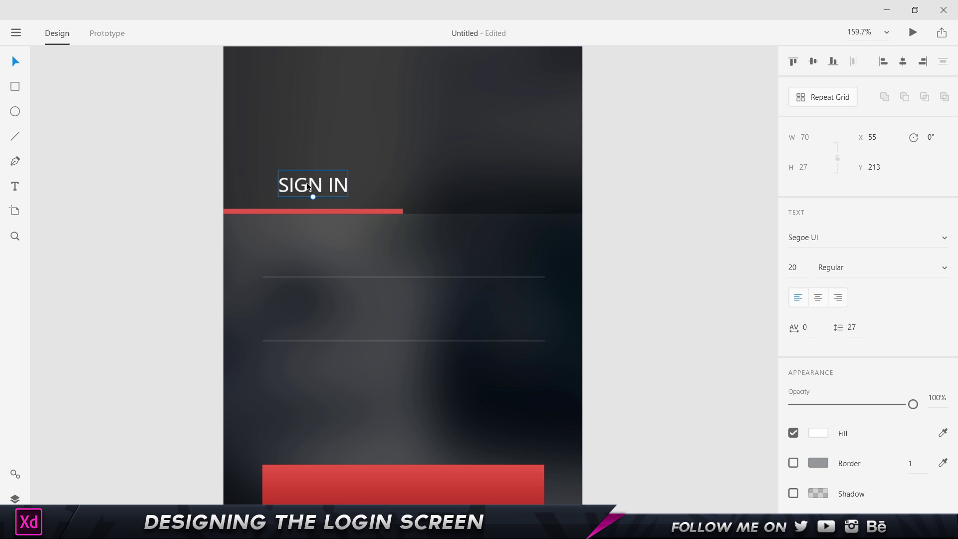
pyautogui.click(256, 208)
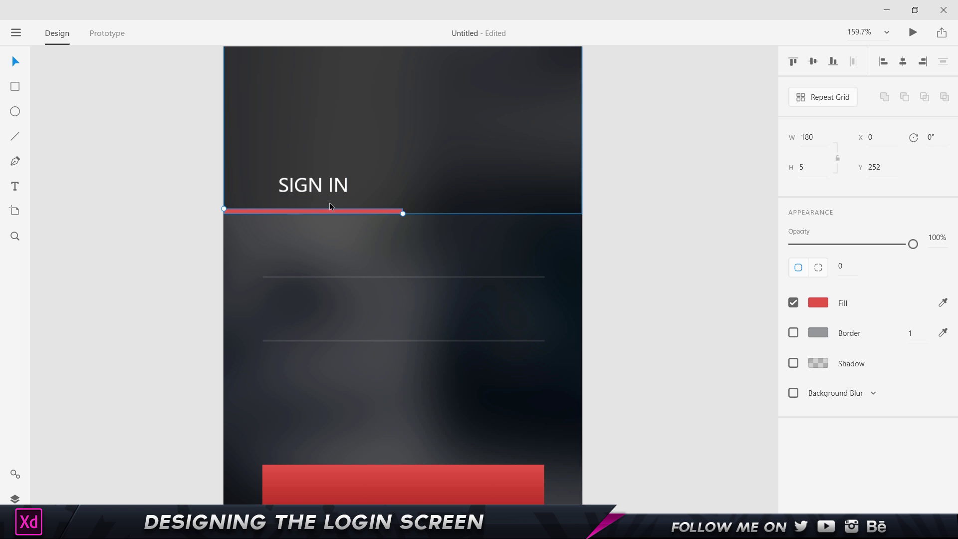
pyautogui.keyDown('shift'); pyautogui.click(320, 177); pyautogui.keyUp('shift')
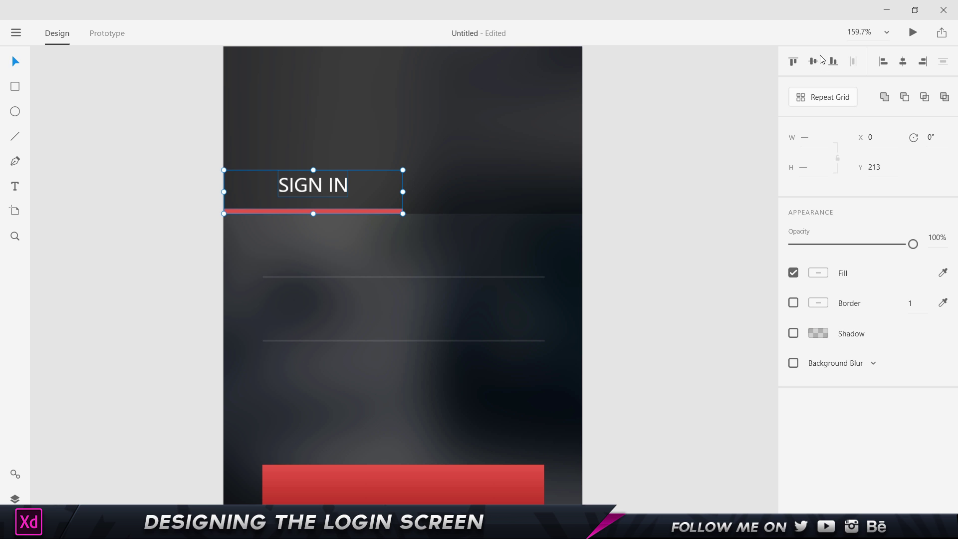
pyautogui.click(903, 65)
pyautogui.click(695, 212)
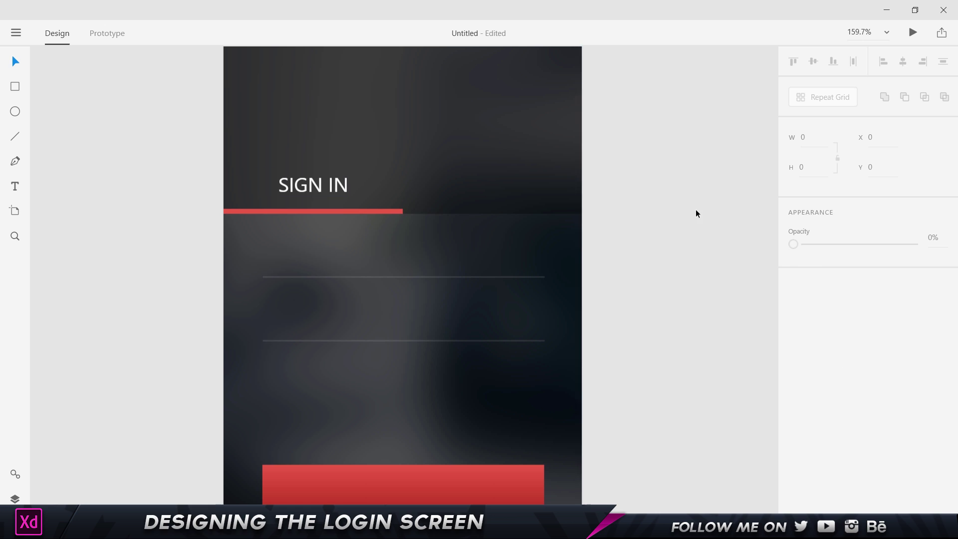
# Step: Shift the SIGN IN text off-center, realign it horizontally with the center of the red strip and clear the selection
pyautogui.moveTo(317, 185); pyautogui.dragTo(285, 187)
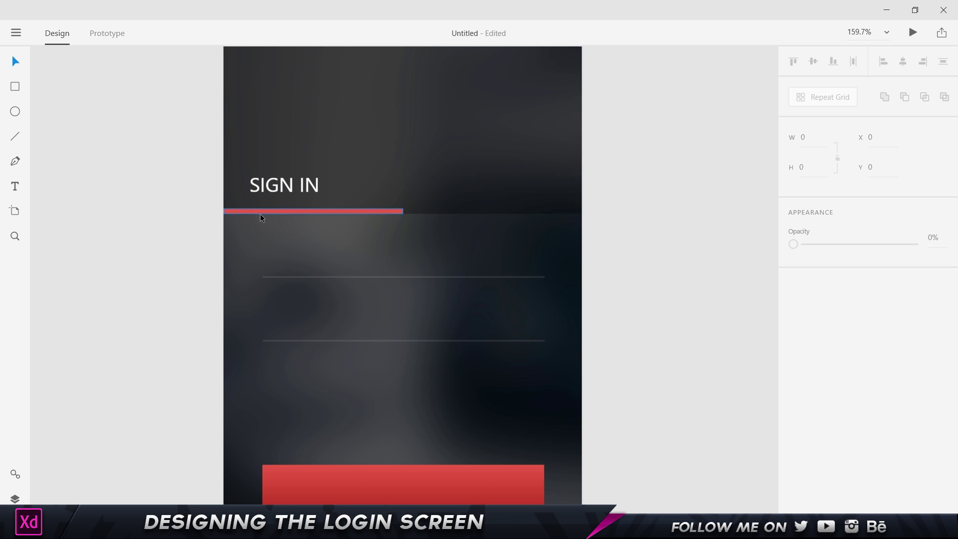
pyautogui.click(257, 214)
pyautogui.keyDown('shift'); pyautogui.click(274, 187); pyautogui.keyUp('shift')
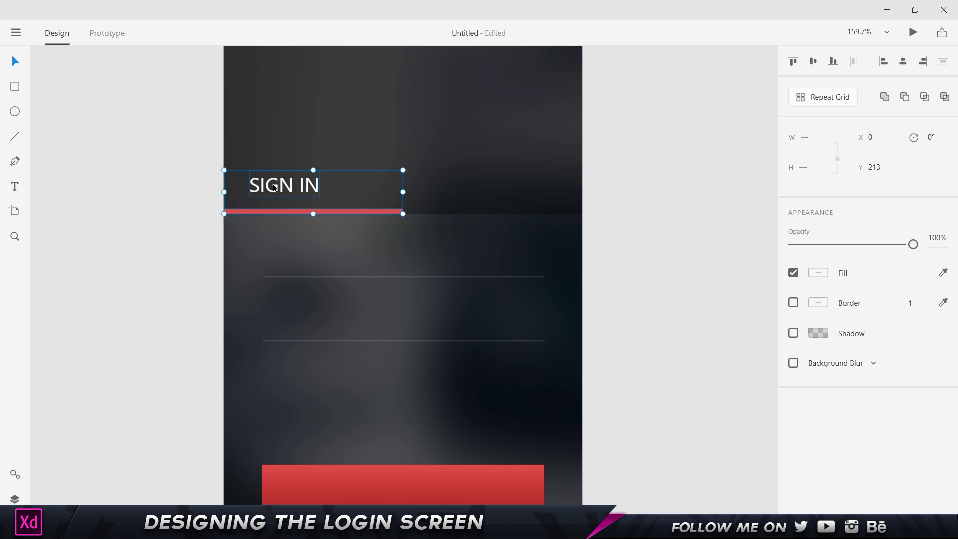
pyautogui.click(904, 62)
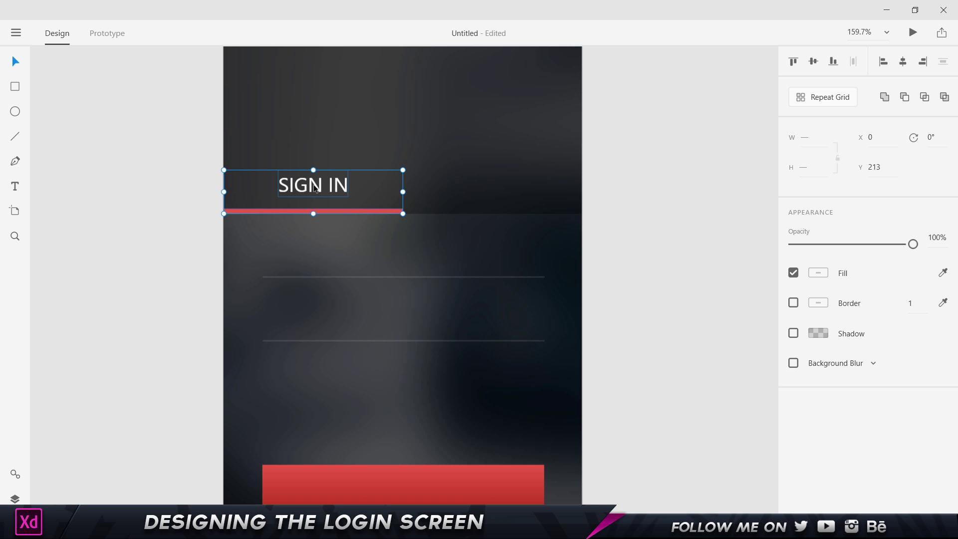
pyautogui.click(119, 230)
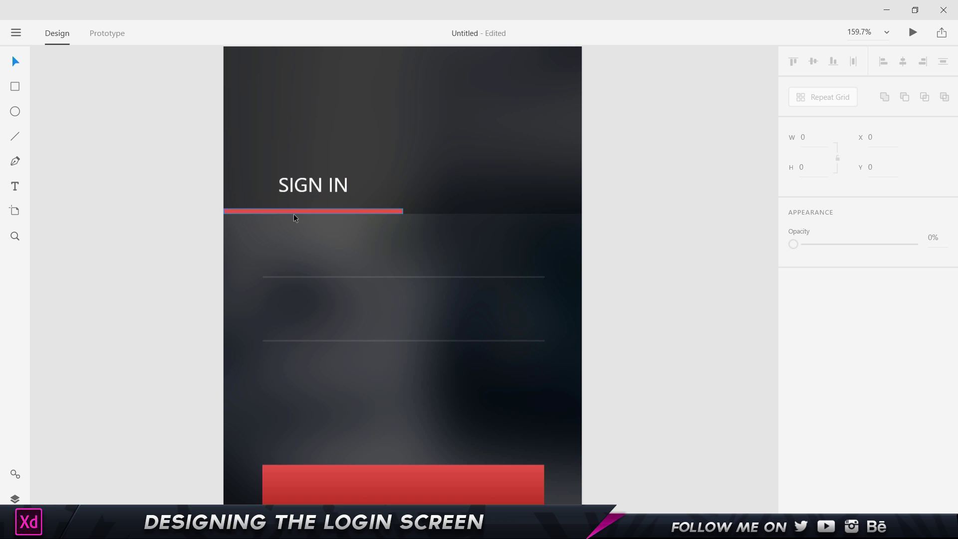
# Step: Change the SIGN IN text's font to TYPOGRAPH PRO with the SemiBold weight
pyautogui.doubleClick(315, 184)
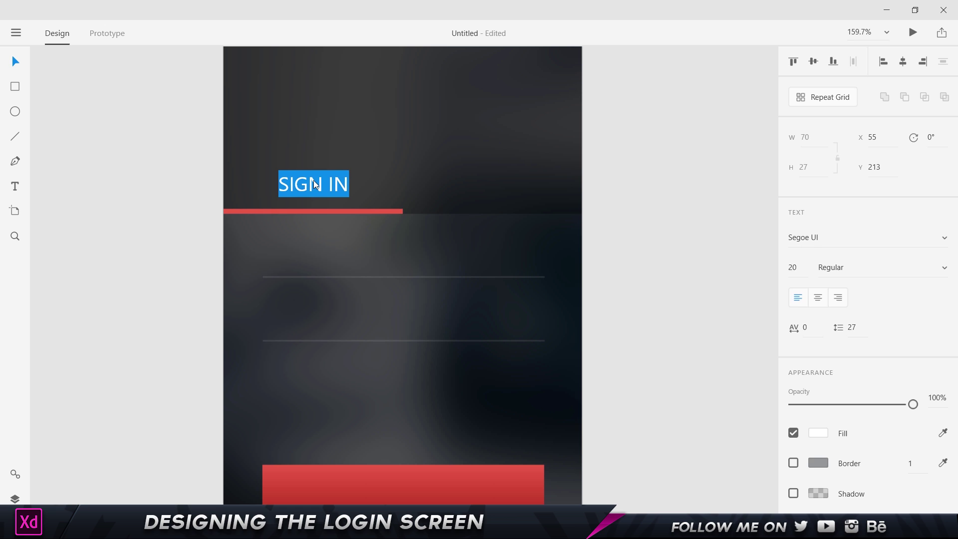
pyautogui.click(945, 244)
pyautogui.scroll(-3, 846, 305)
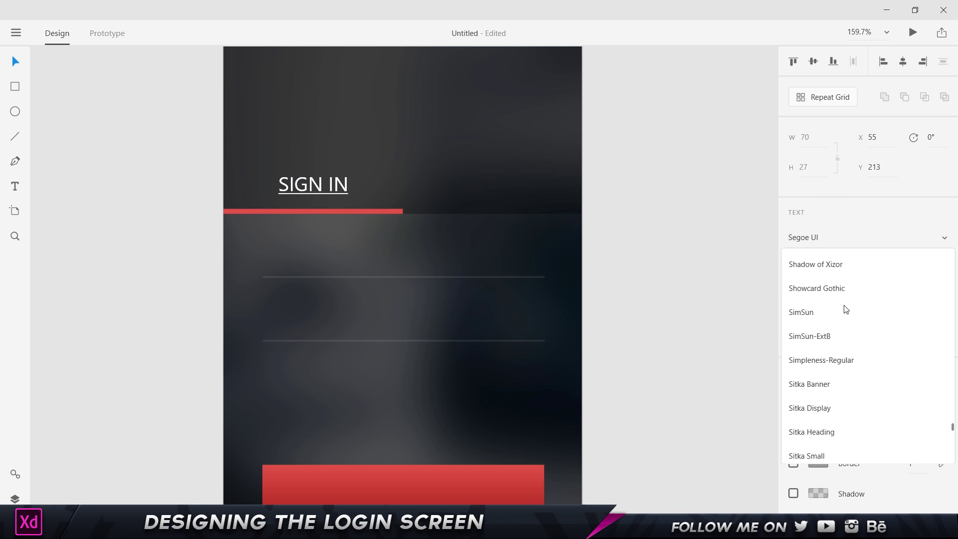
pyautogui.scroll(-5, 846, 309)
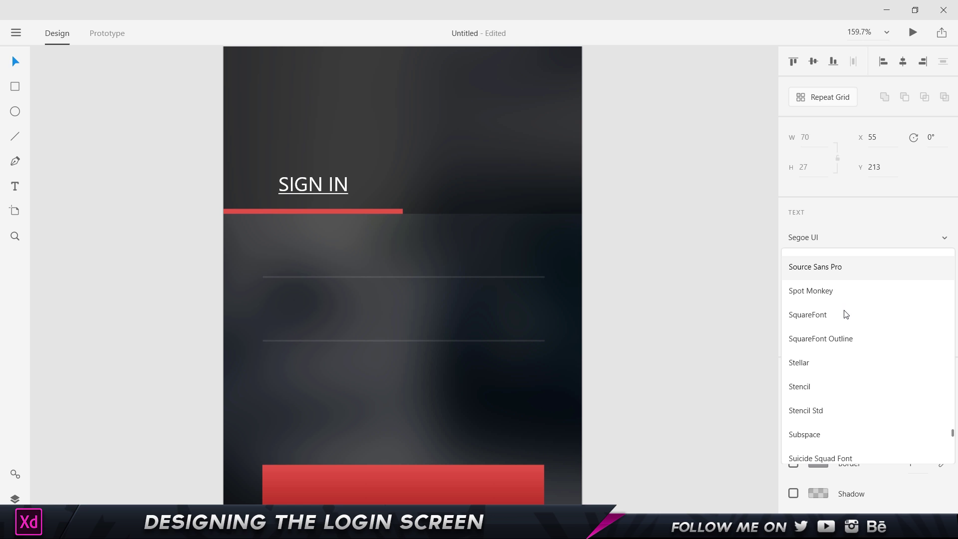
pyautogui.scroll(-5, 846, 319)
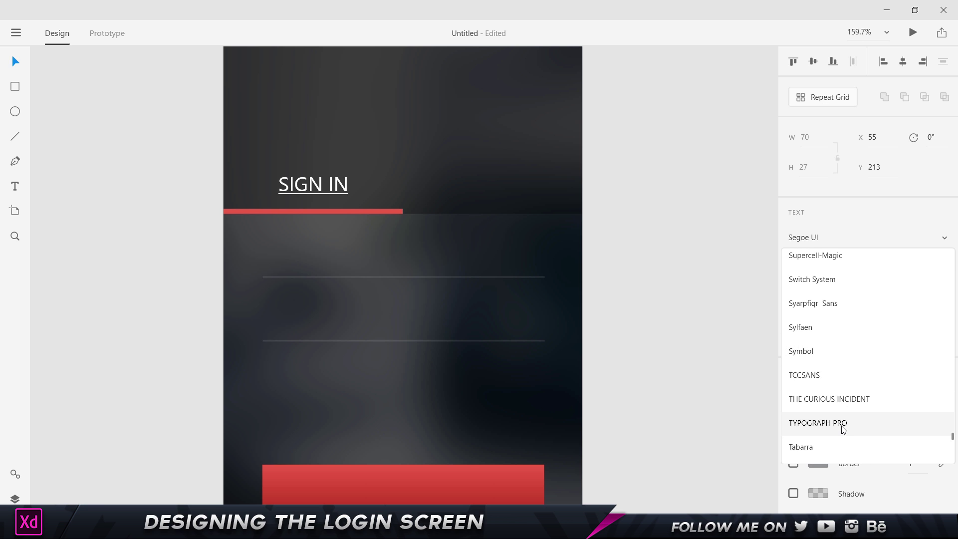
pyautogui.click(837, 423)
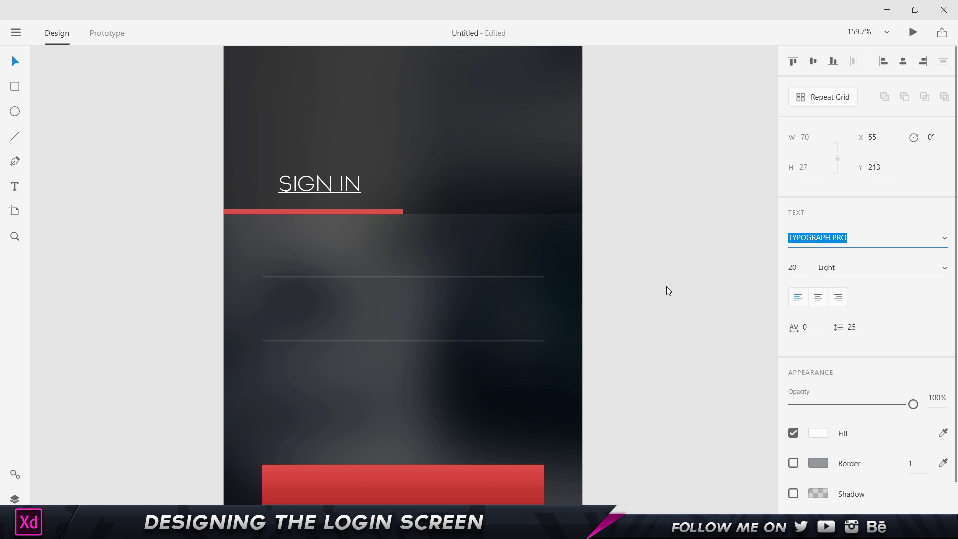
pyautogui.click(943, 270)
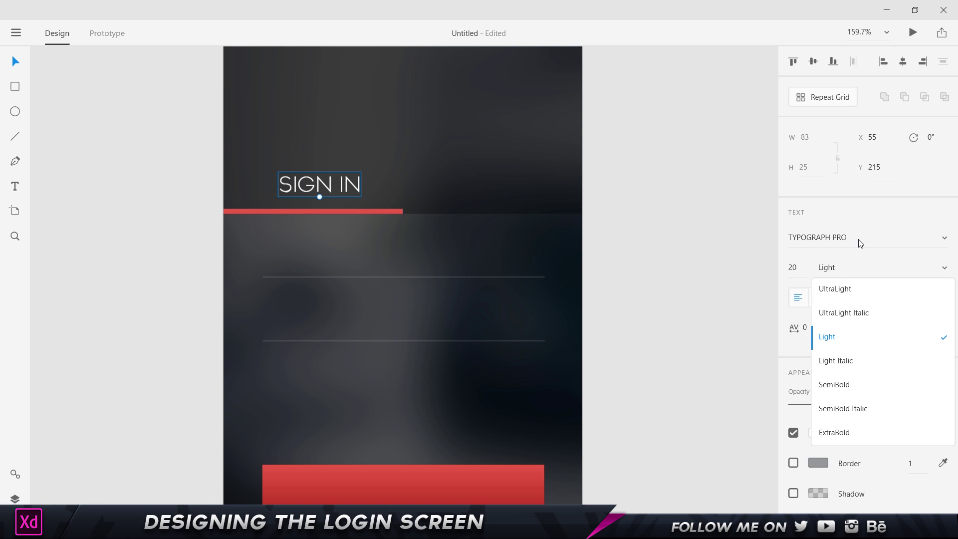
pyautogui.click(843, 385)
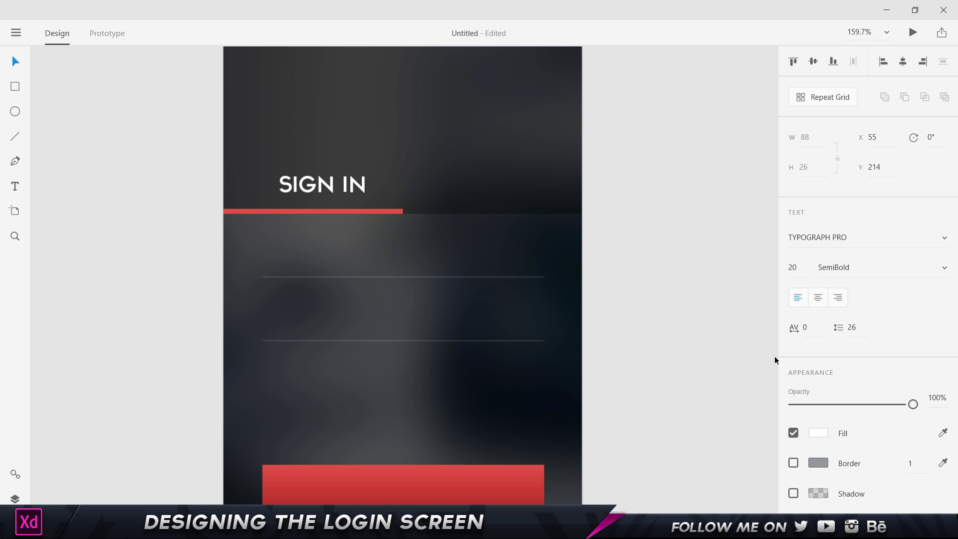
# Step: Center the SIGN IN text horizontally on the red strip again, leaving only the text selected
pyautogui.click(649, 329)
pyautogui.click(296, 183)
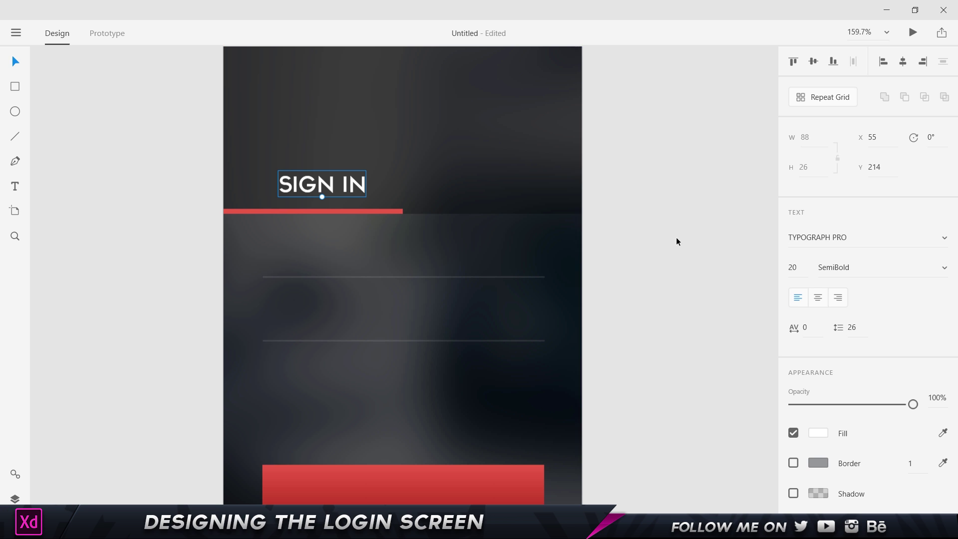
pyautogui.keyDown('shift'); pyautogui.click(342, 212); pyautogui.keyUp('shift')
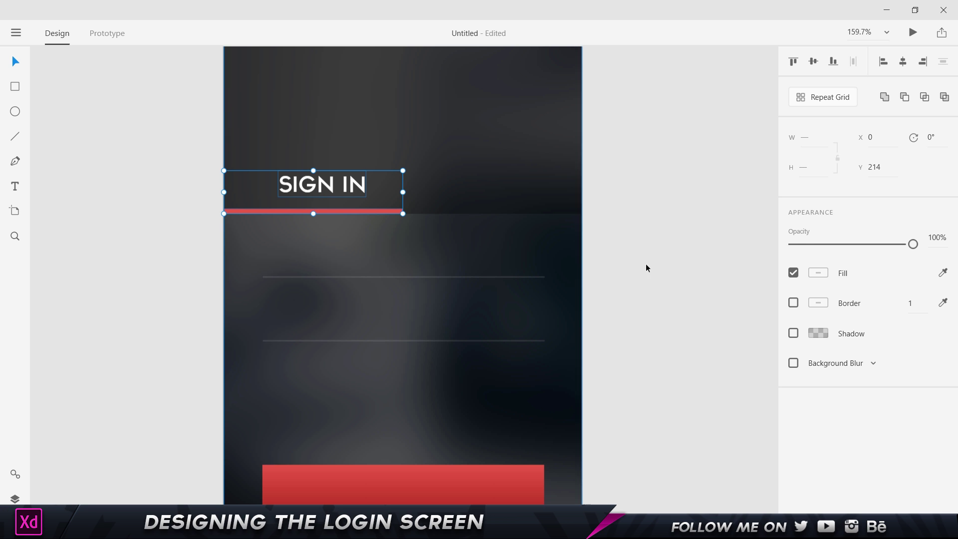
pyautogui.click(903, 62)
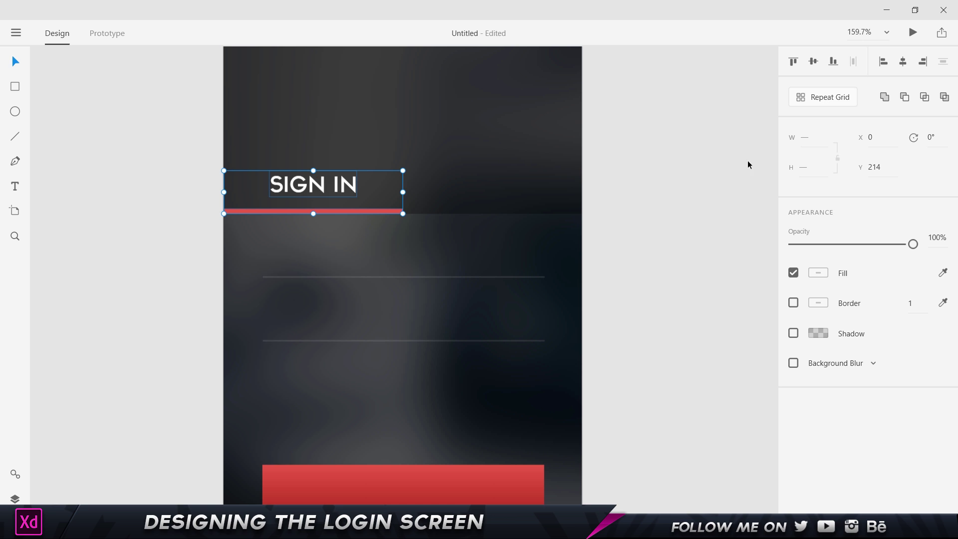
pyautogui.keyDown('shift'); pyautogui.click(291, 211); pyautogui.keyUp('shift')
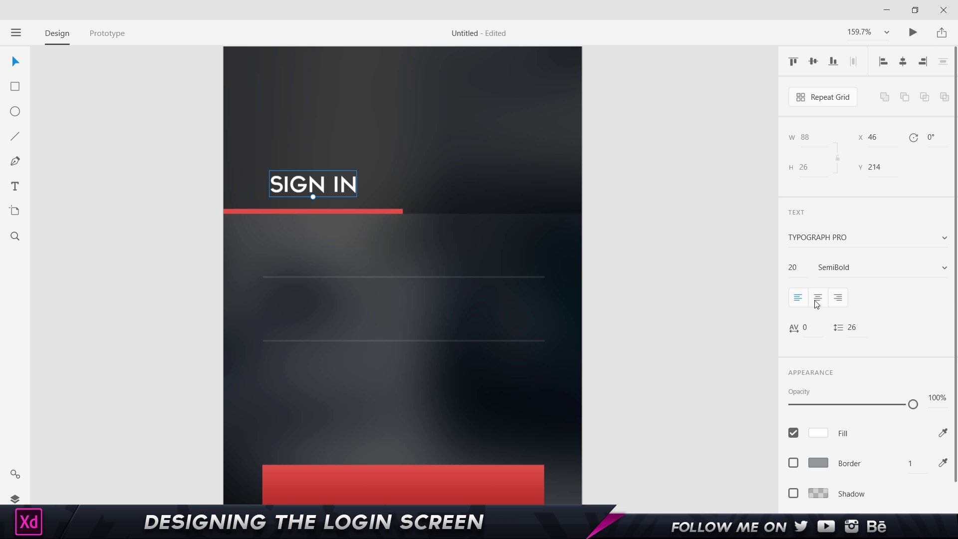
# Step: Set the SIGN IN text's paragraph alignment to centered, try font size 22 and return the size to 20
pyautogui.click(821, 300)
pyautogui.press('BackSpace')
pyautogui.write('6')
pyautogui.press('Return')
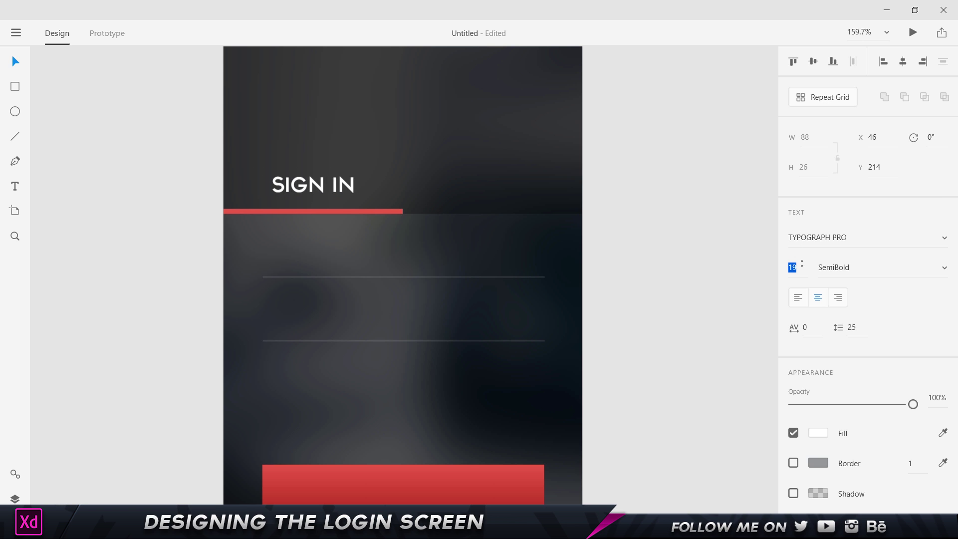
pyautogui.write('22')
pyautogui.press('Return')
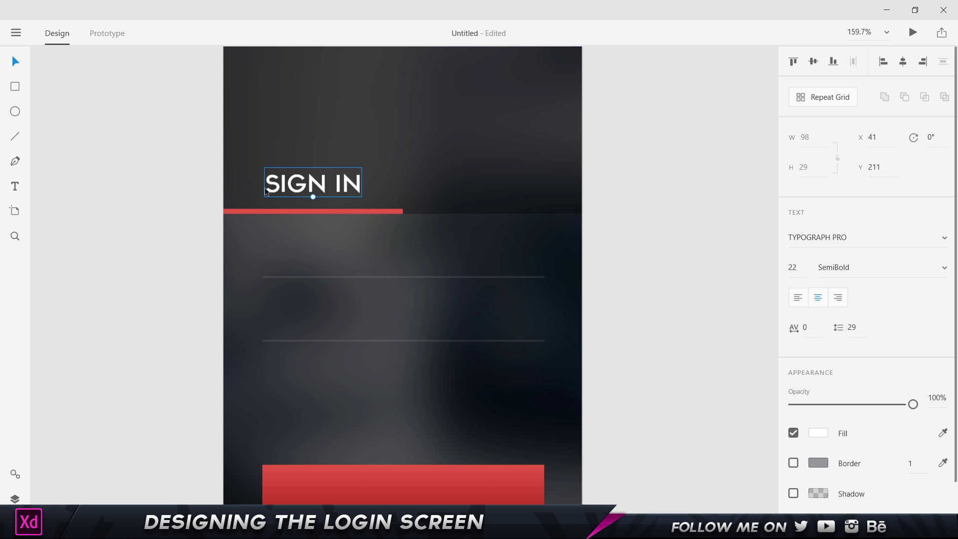
pyautogui.press('Down')
pyautogui.press('Down')
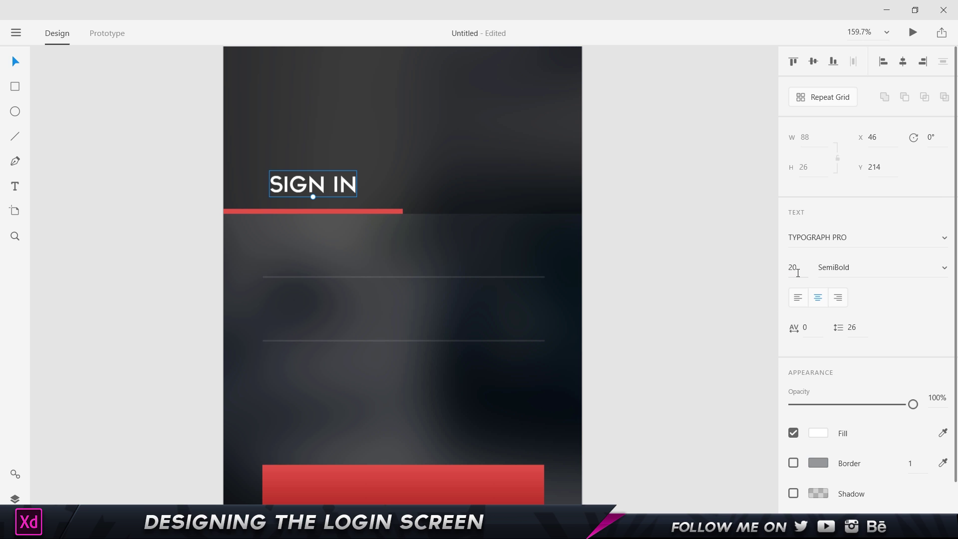
# Step: Reduce the SIGN IN text's font size to 15, move it down closer to the red strip and clear the selection
pyautogui.click(790, 270)
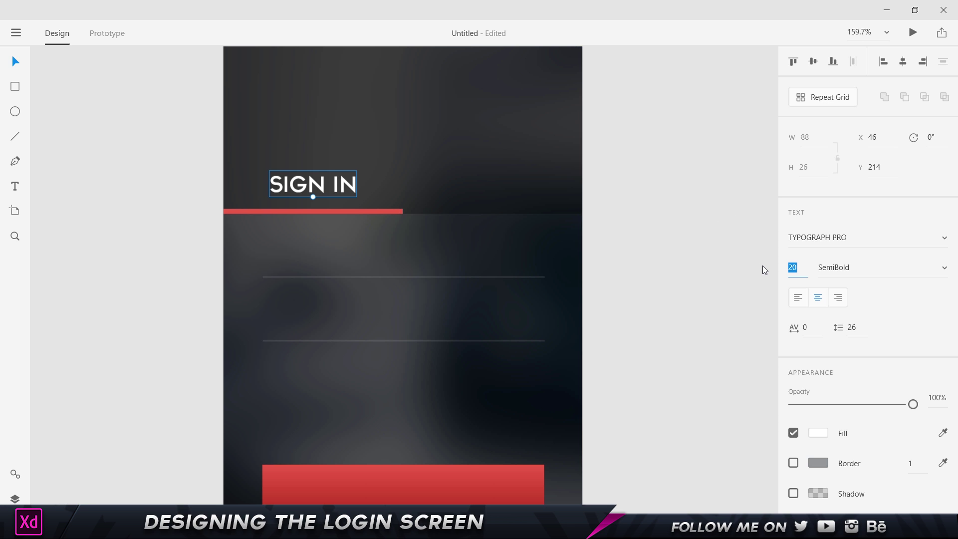
pyautogui.click(762, 269)
pyautogui.moveTo(319, 188); pyautogui.dragTo(319, 197)
pyautogui.click(617, 194)
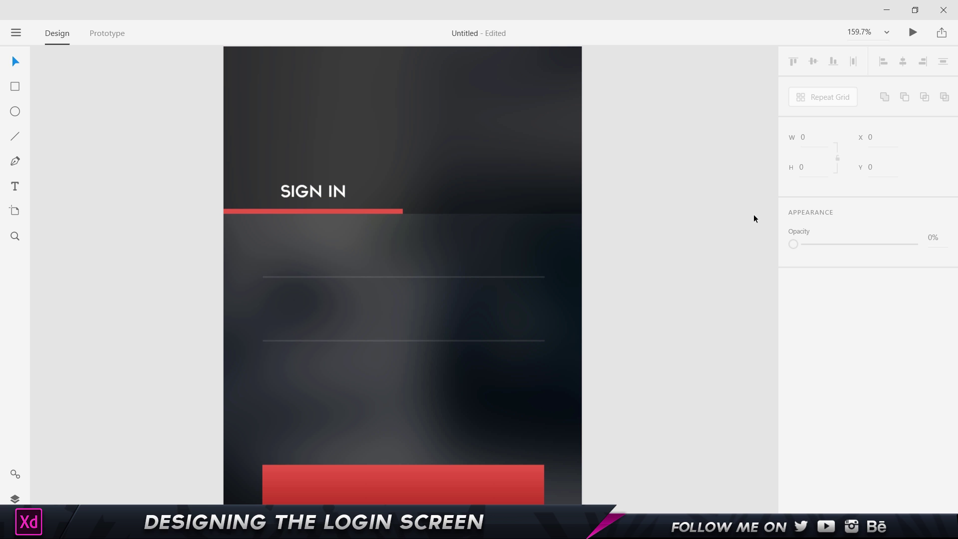
# Step: Duplicate the SIGN IN label into the right half of the artboard at the same height
pyautogui.click(326, 197)
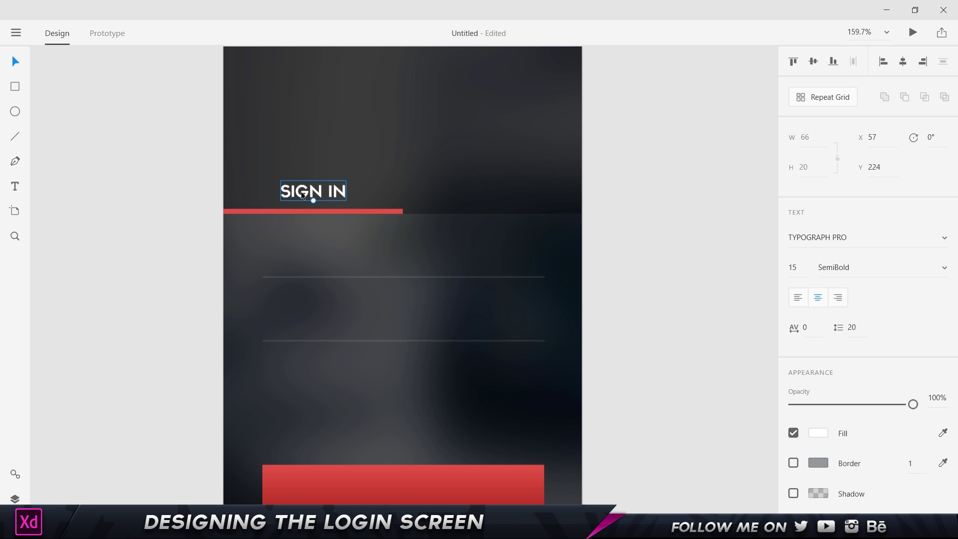
pyautogui.moveTo(302, 193); pyautogui.dragTo(485, 207)
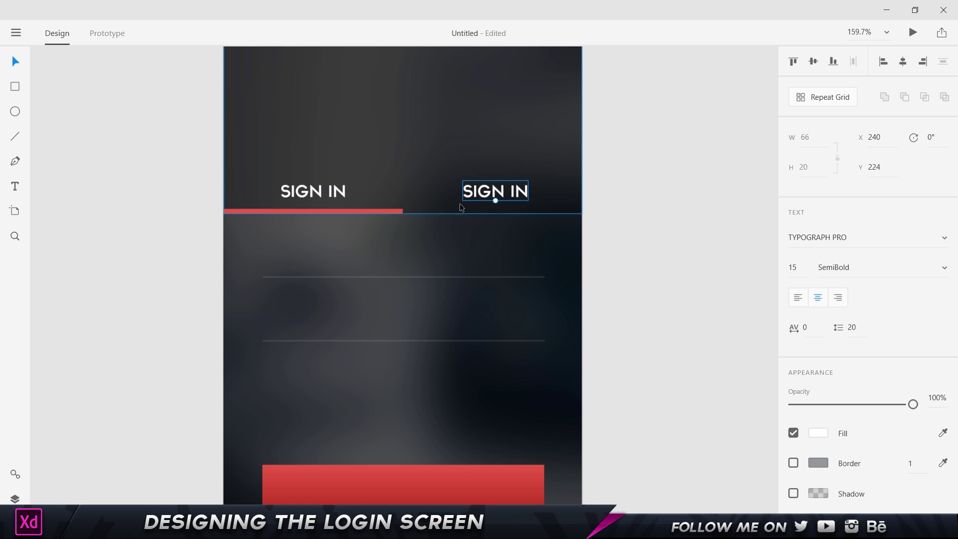
pyautogui.press('r')
pyautogui.press('v')
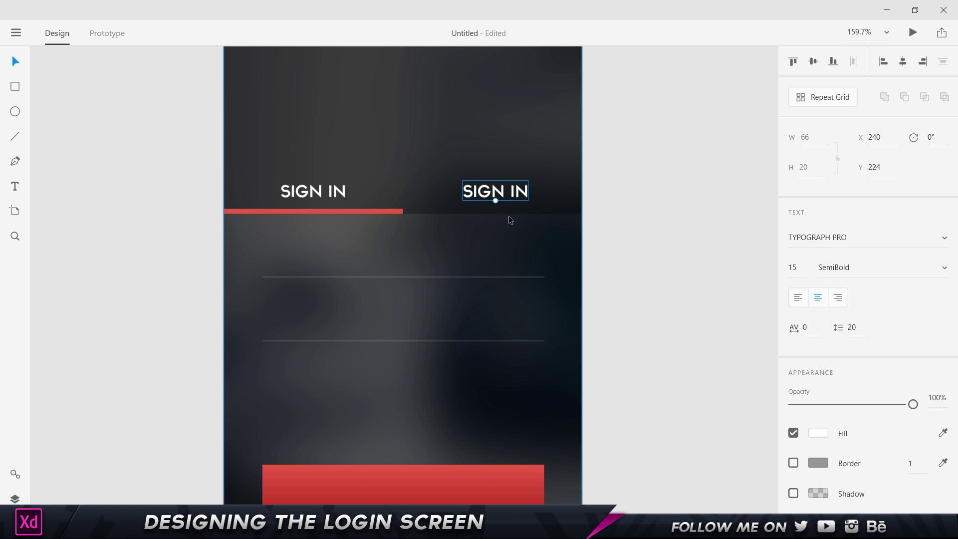
# Step: Move the red strip under the copied SIGN IN label, center the label on it, and return the strip to the artboard's left half
pyautogui.click(314, 211)
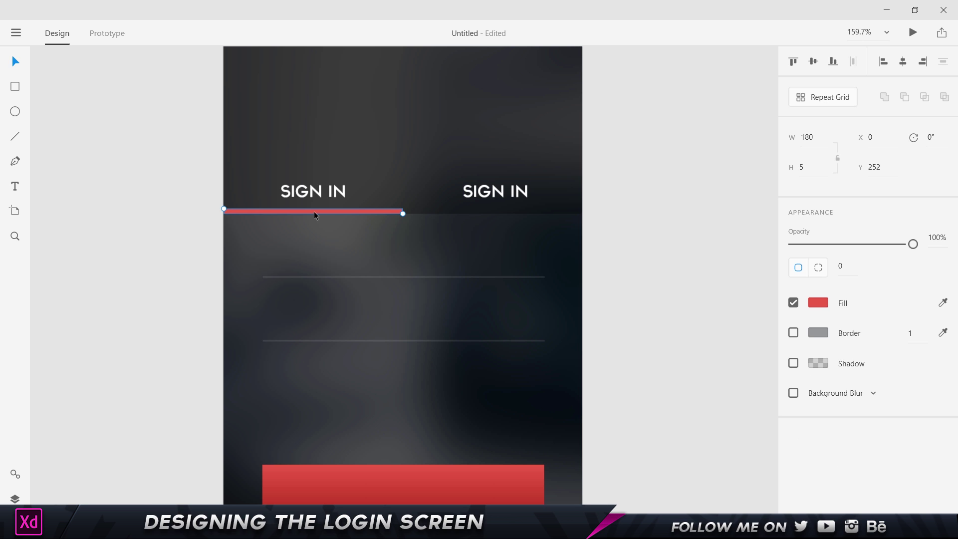
pyautogui.moveTo(313, 212); pyautogui.dragTo(494, 212)
pyautogui.keyDown('shift'); pyautogui.click(495, 195); pyautogui.keyUp('shift')
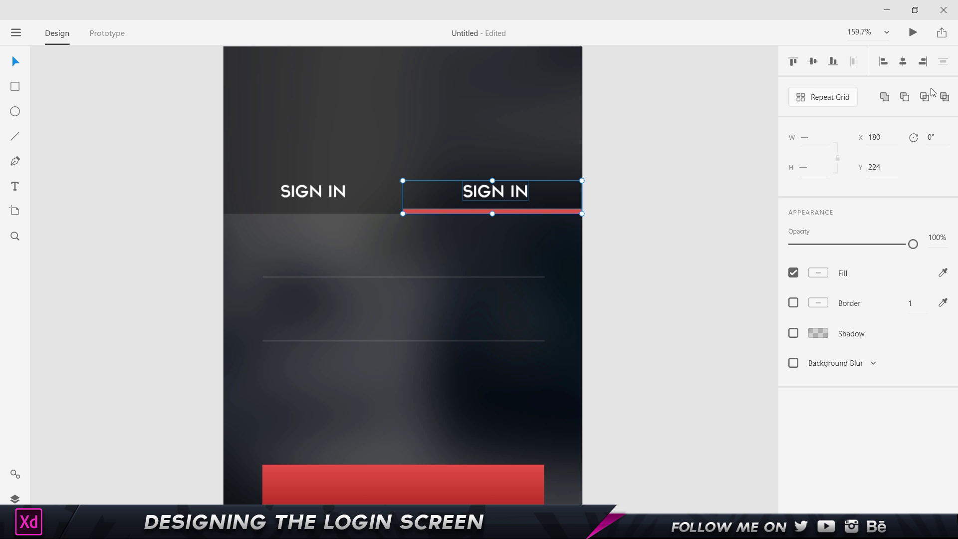
pyautogui.click(910, 61)
pyautogui.click(709, 174)
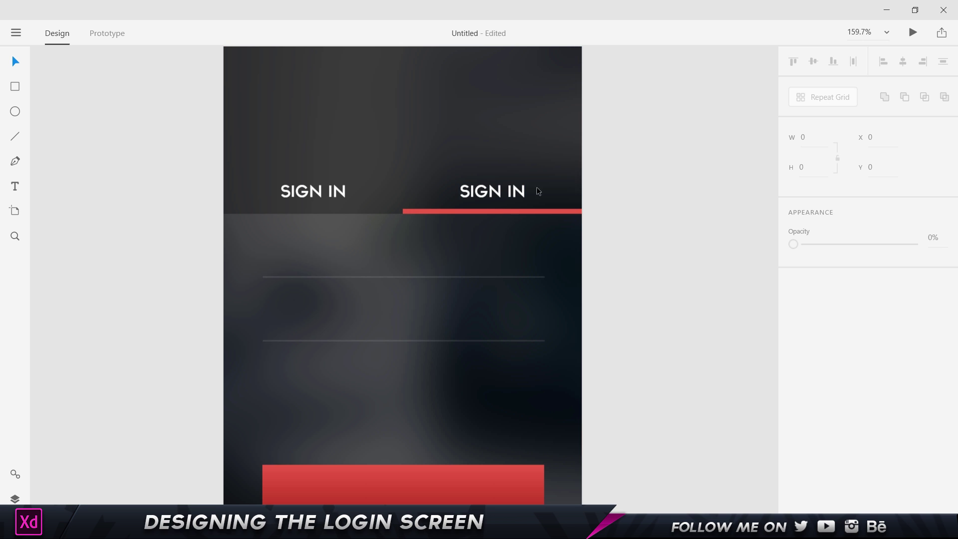
pyautogui.moveTo(507, 211); pyautogui.dragTo(329, 235)
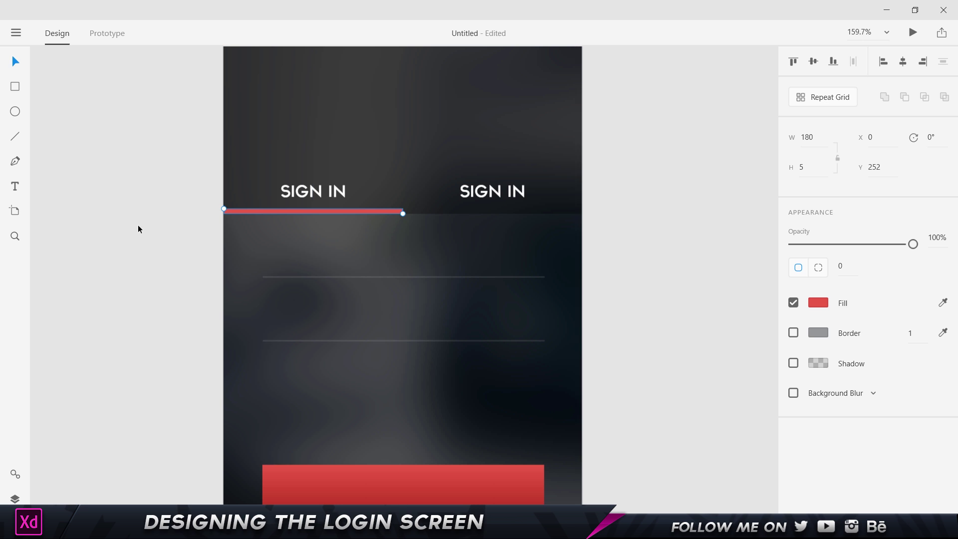
pyautogui.click(708, 158)
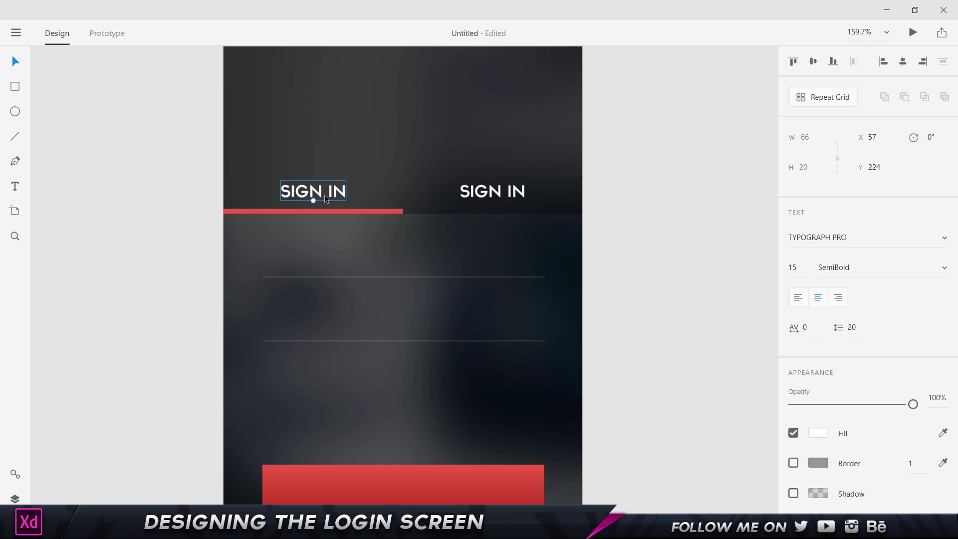
# Step: Duplicate the left SIGN IN label just above the first input line and set the copy's font size to 10
pyautogui.moveTo(324, 195); pyautogui.dragTo(317, 265)
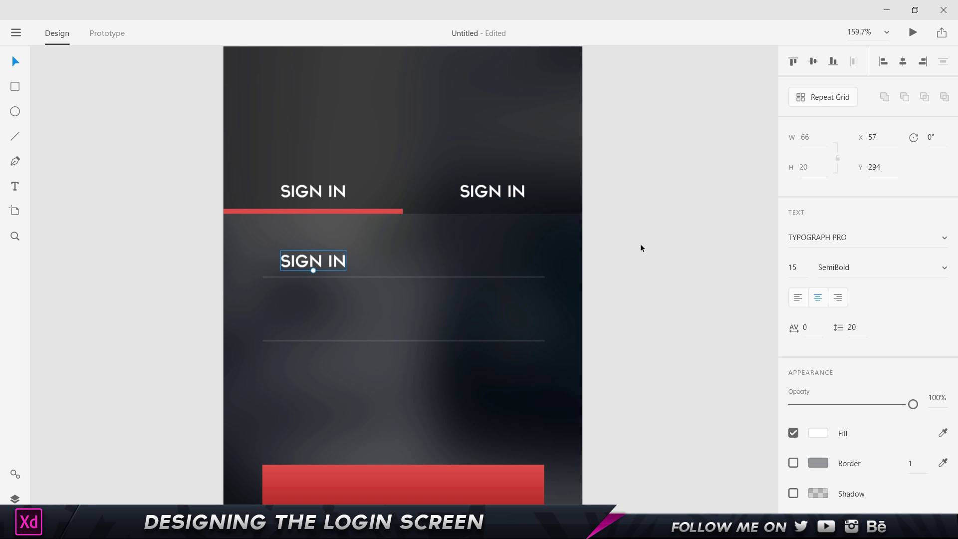
pyautogui.click(798, 264)
pyautogui.write('10')
pyautogui.press('Return')
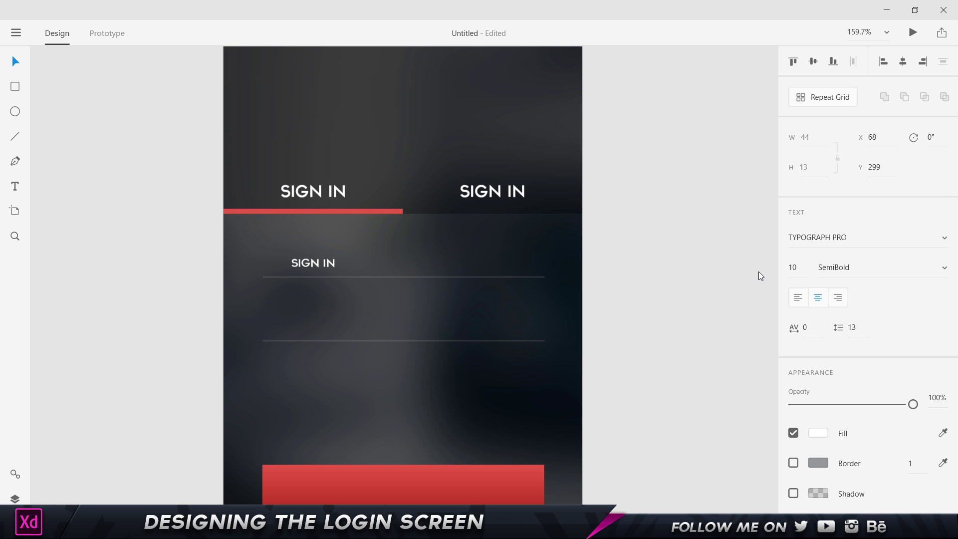
# Step: Change the small text above the first input line to "Username"
pyautogui.click(331, 262)
pyautogui.doubleClick(330, 262)
pyautogui.write('USern')
pyautogui.press('BackSpace')
pyautogui.press('BackSpace')
pyautogui.press('BackSpace')
pyautogui.press('BackSpace')
pyautogui.write('sername')
pyautogui.press('Escape')
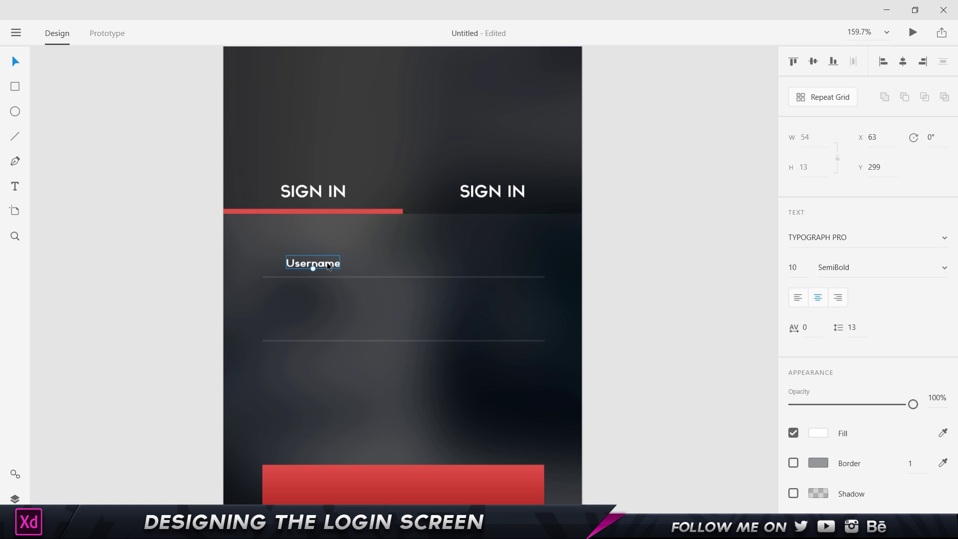
# Step: Nudge the Username label 9 px to the right, to X 72
pyautogui.press('Right')
pyautogui.press('Right')
pyautogui.press('Right')
pyautogui.press('Right')
pyautogui.press('Right')
pyautogui.press('Right')
pyautogui.press('Right')
pyautogui.press('Right')
pyautogui.press('Right')
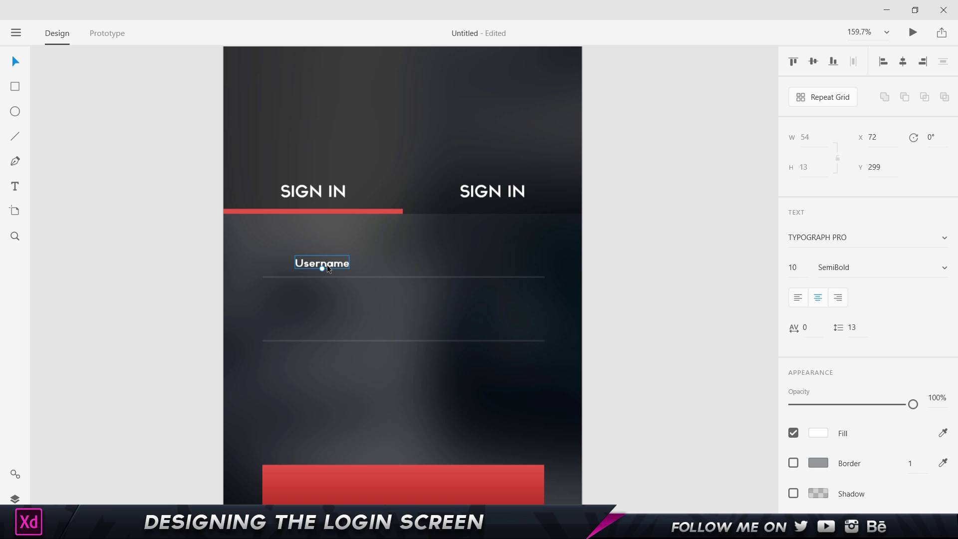
# Step: Duplicate the Username label just above the second input line, change the copy's text to "Password" and clear the selection
pyautogui.moveTo(328, 266); pyautogui.dragTo(327, 328)
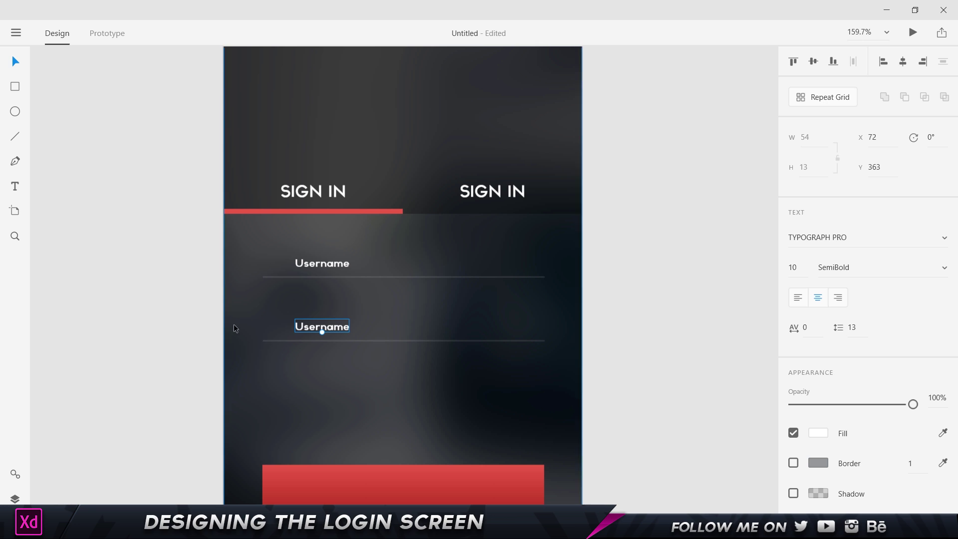
pyautogui.doubleClick(343, 326)
pyautogui.write('Password')
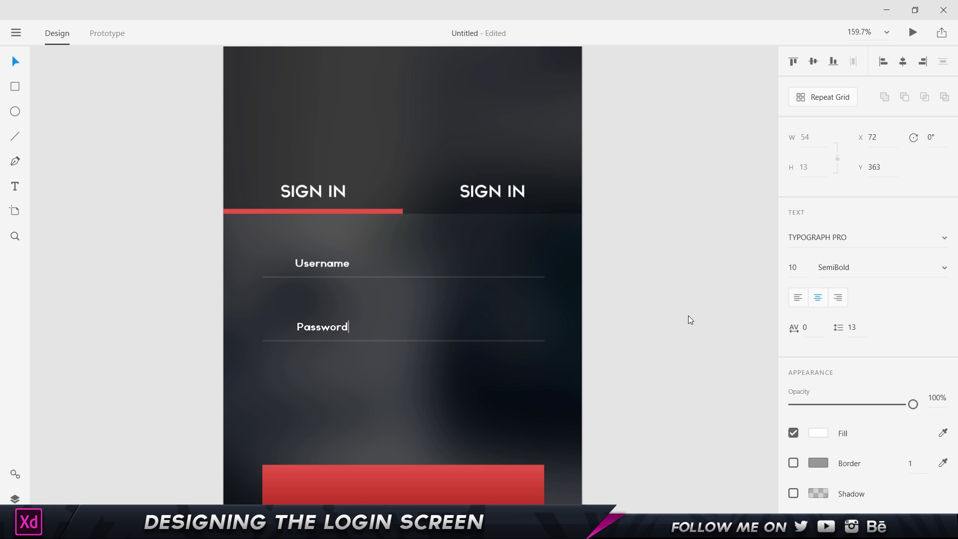
pyautogui.press('Escape')
pyautogui.click(625, 317)
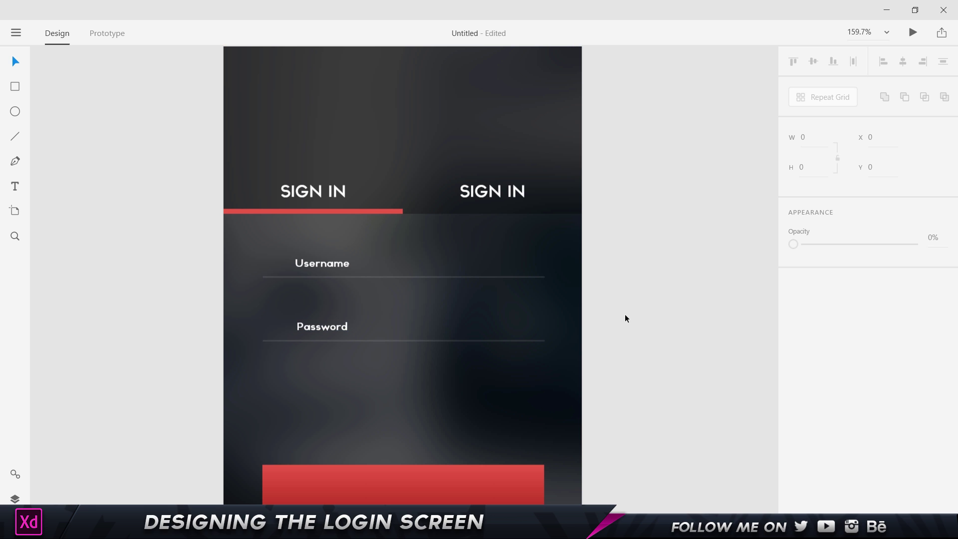
# Step: Place a copy of the left SIGN IN label at the center of the red button and change its text to "Continue"
pyautogui.scroll(-3, 618, 297)
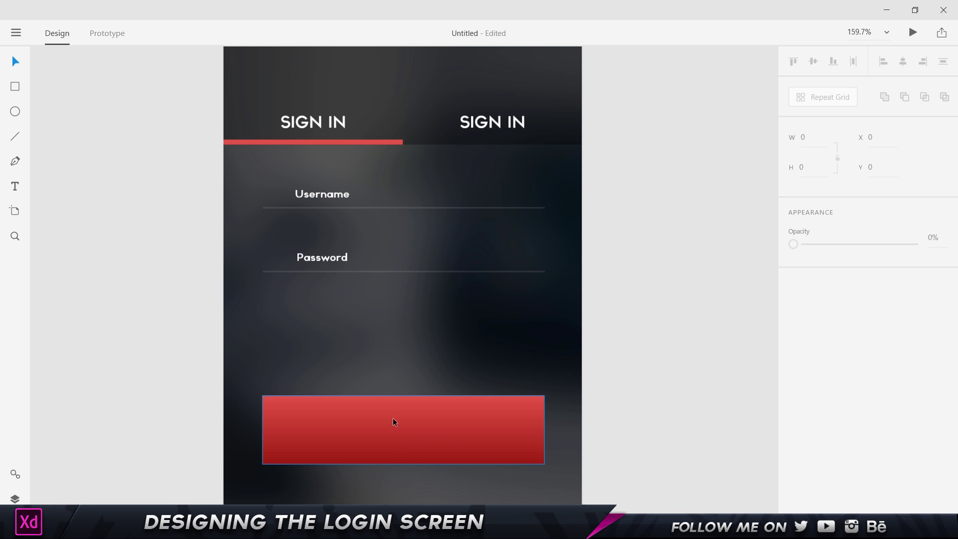
pyautogui.moveTo(325, 124); pyautogui.dragTo(419, 437)
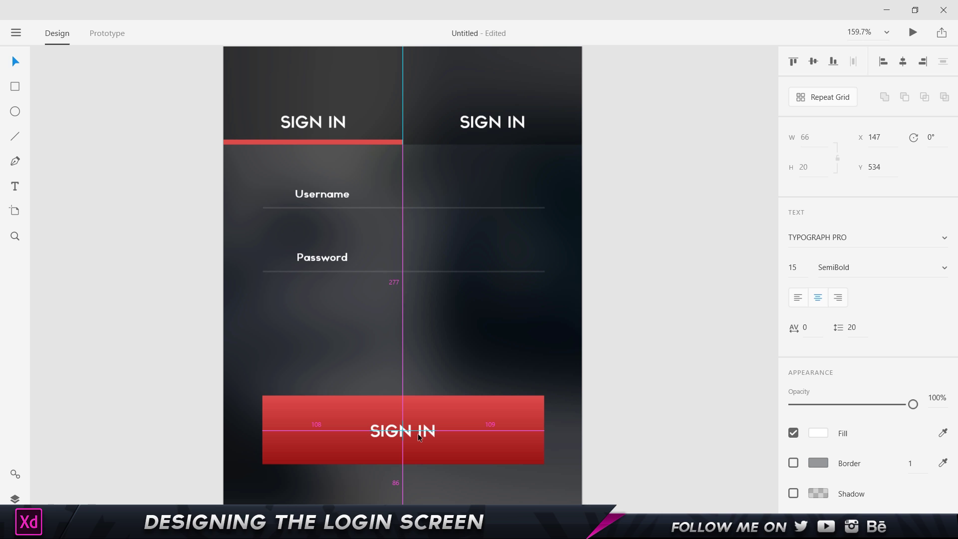
pyautogui.moveTo(418, 434); pyautogui.dragTo(418, 435)
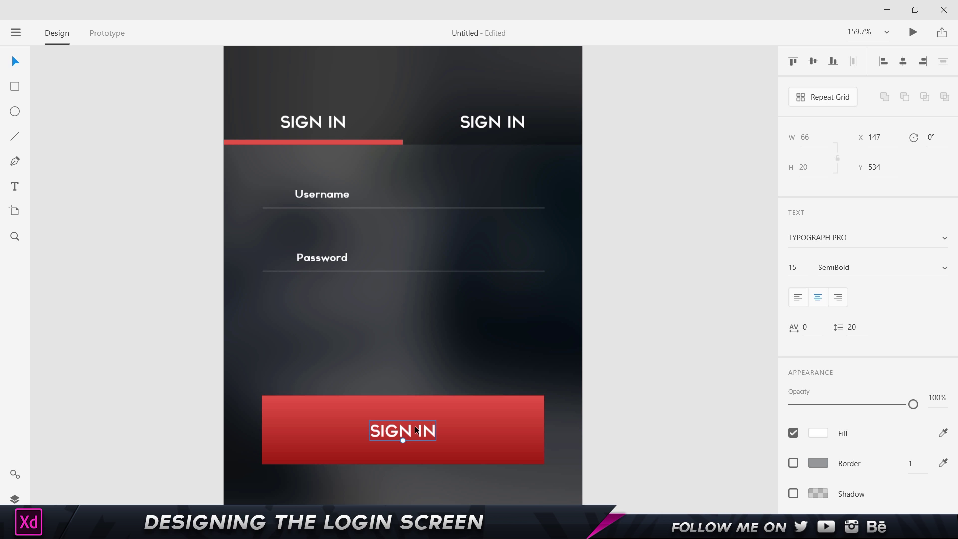
pyautogui.doubleClick(415, 426)
pyautogui.write('Conti')
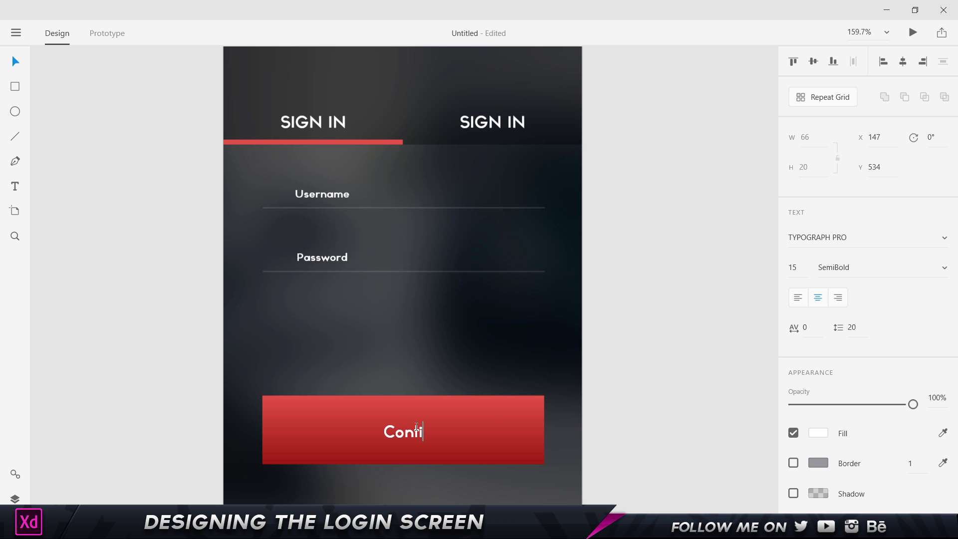
pyautogui.write('nue')
pyautogui.press('Escape')
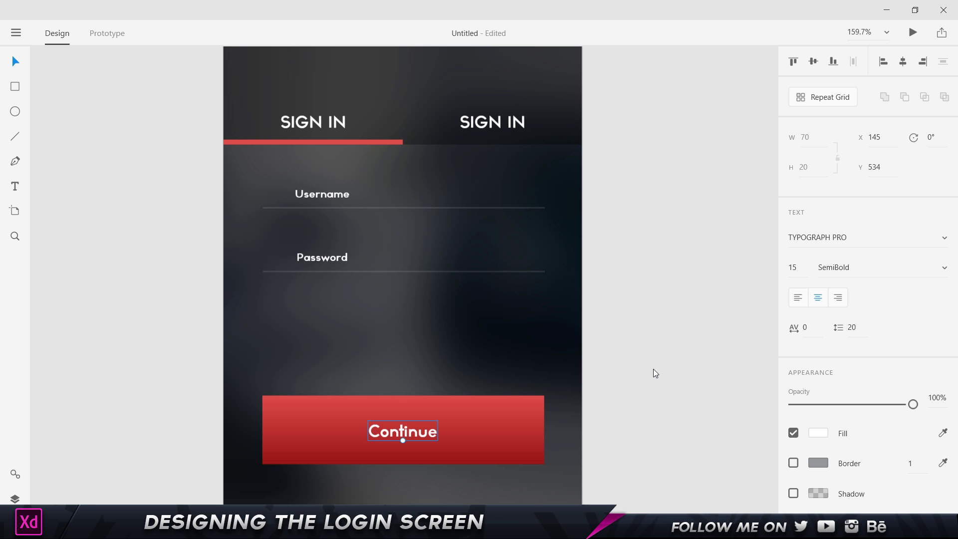
# Step: Duplicate the Continue label below the red button and change the copy's text to "Forgot Password"
pyautogui.scroll(-1, 652, 367)
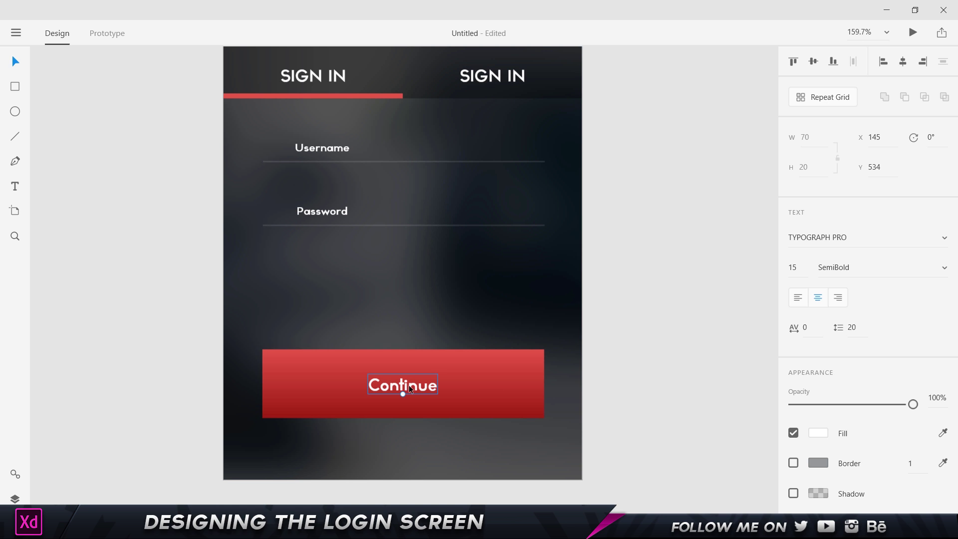
pyautogui.moveTo(409, 385); pyautogui.dragTo(407, 448)
pyautogui.doubleClick(406, 449)
pyautogui.write('For')
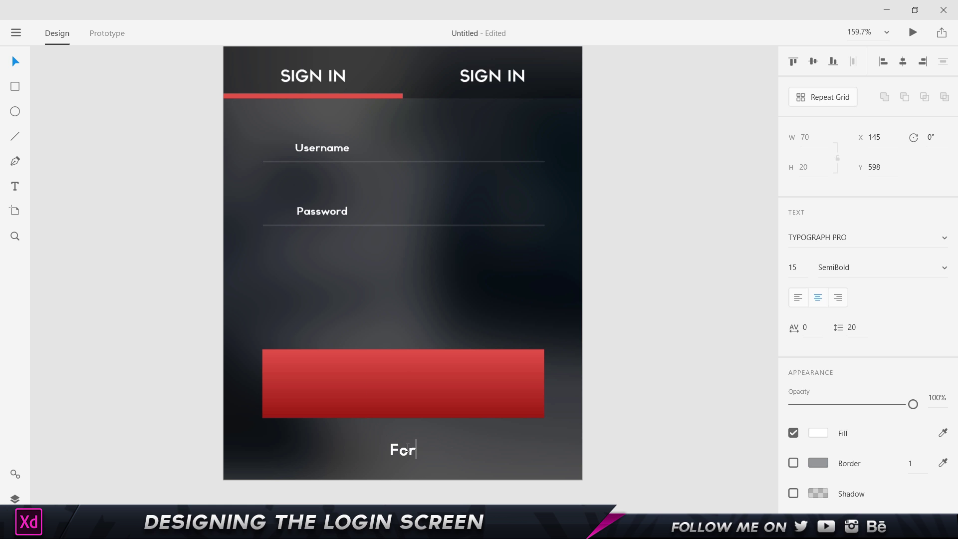
pyautogui.write('got password')
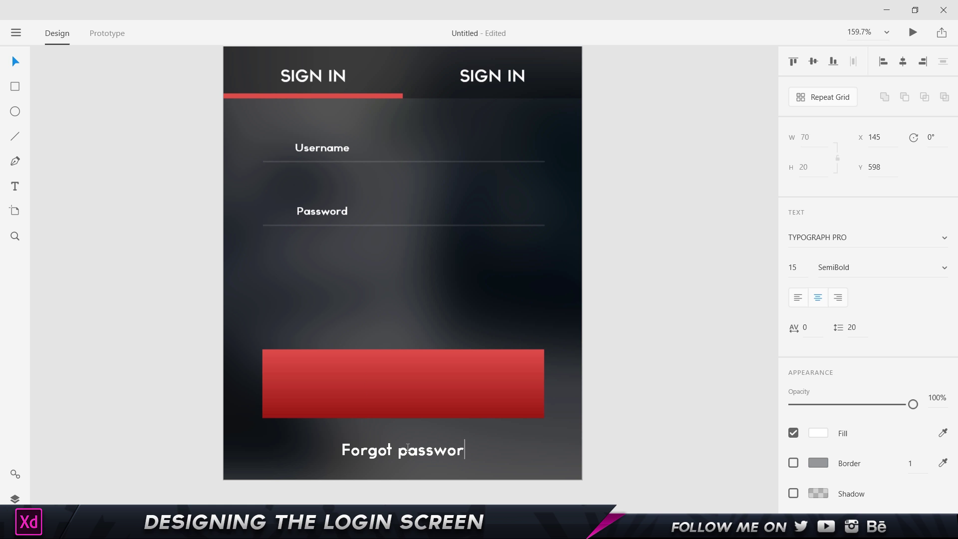
pyautogui.click(405, 448)
pyautogui.press('BackSpace')
pyautogui.write('P')
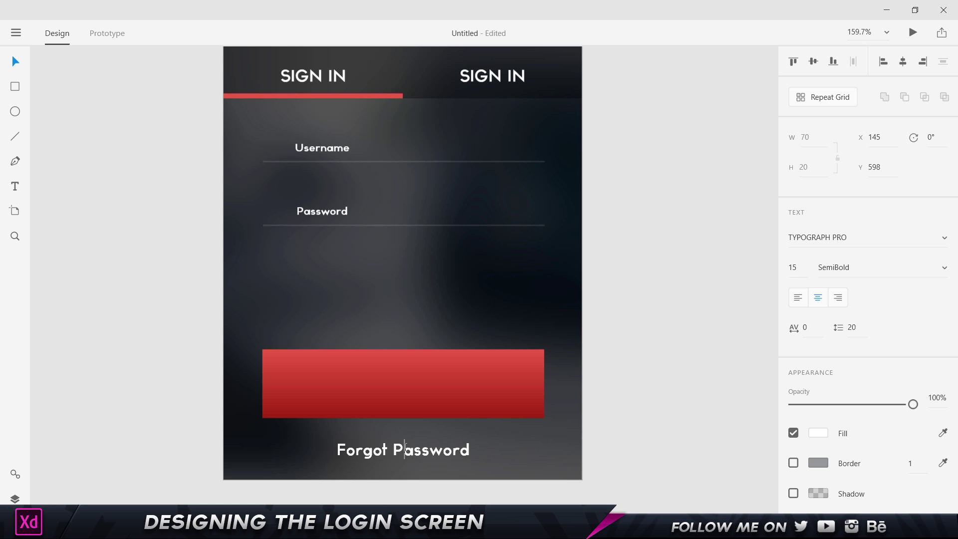
pyautogui.click(694, 401)
# Step: Reduce the font size of the Forgot Password label and of the Continue label on the red button
pyautogui.click(403, 449)
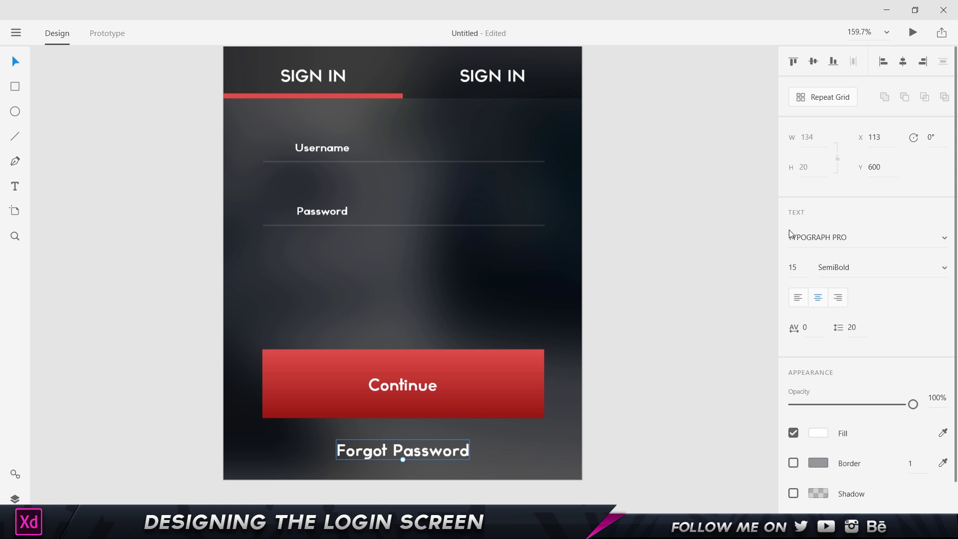
pyautogui.click(793, 267)
pyautogui.press('Up')
pyautogui.click(798, 265)
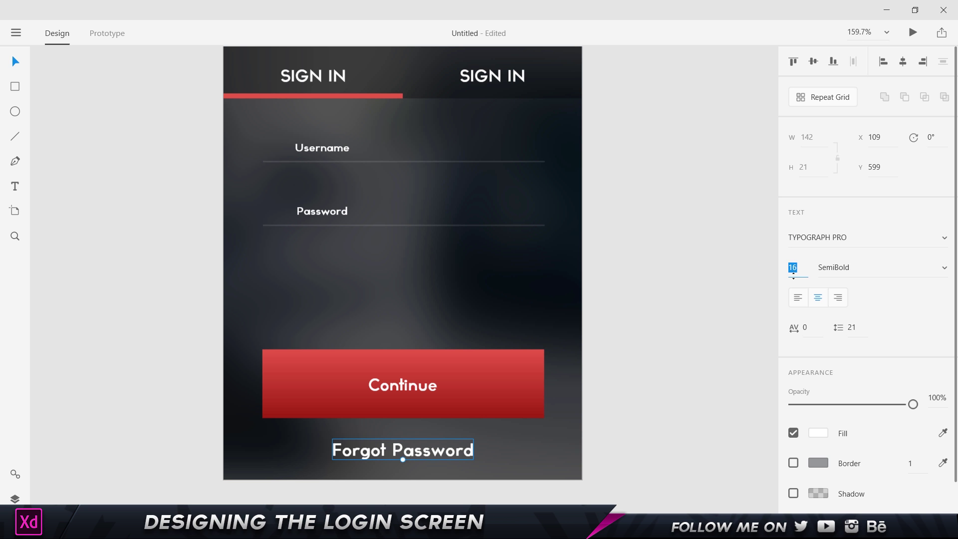
pyautogui.write('15')
pyautogui.click(408, 388)
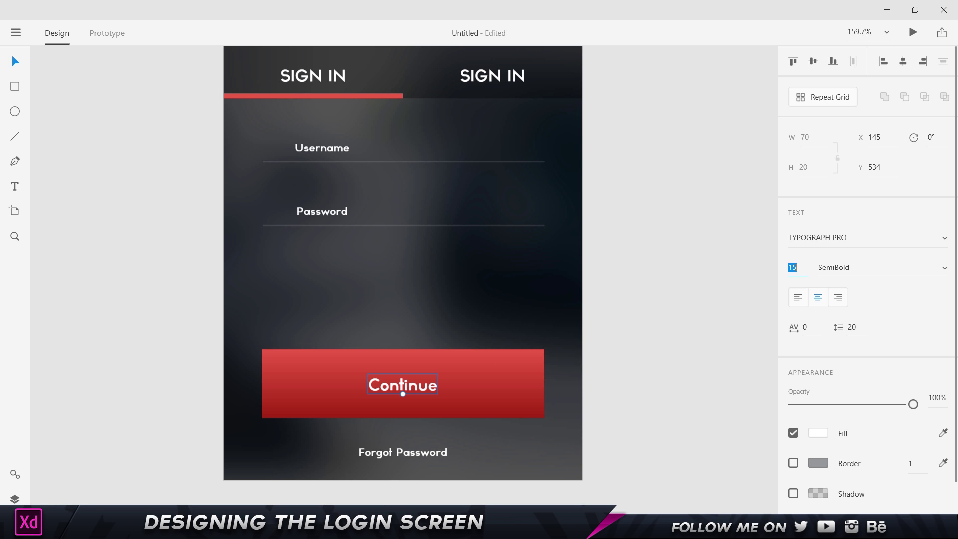
pyautogui.click(713, 300)
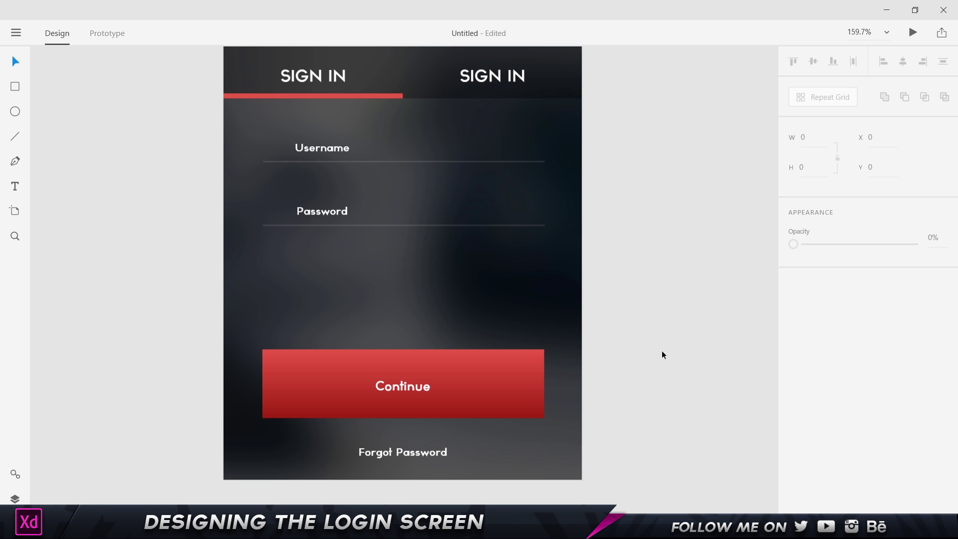
# Step: Move the red button together with its Continue label down until the button sits at Y 528, then clear the selection
pyautogui.click(454, 377)
pyautogui.keyDown('shift'); pyautogui.click(412, 387); pyautogui.keyUp('shift')
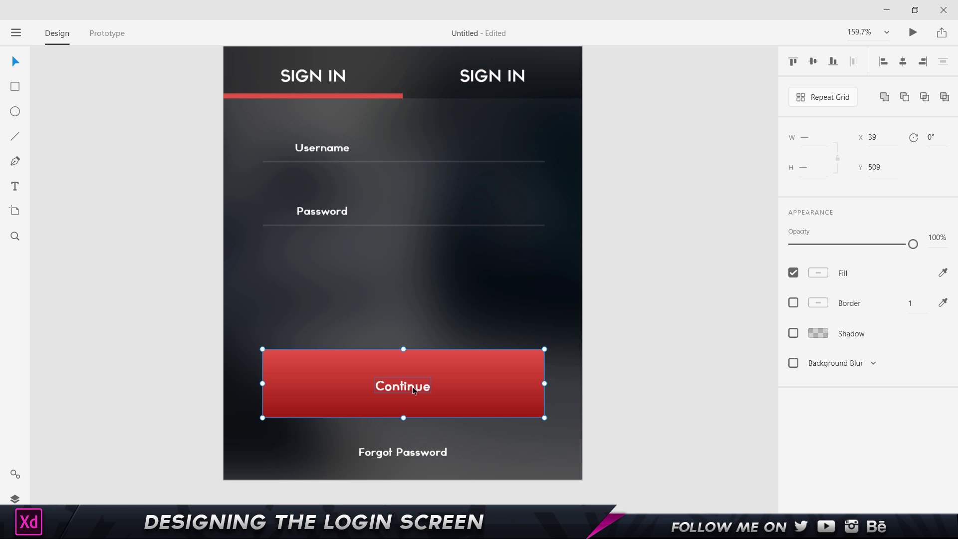
pyautogui.press('Down')
pyautogui.press('Down')
pyautogui.press('Down')
pyautogui.press('Down')
pyautogui.press('Down')
pyautogui.press('Down')
pyautogui.press('Down')
pyautogui.press('Down')
pyautogui.press('Down')
pyautogui.press('Down')
pyautogui.press('Down')
pyautogui.press('Down')
pyautogui.press('Down')
pyautogui.press('Down')
pyautogui.press('Down')
pyautogui.press('Down')
pyautogui.press('Down')
pyautogui.press('Down')
pyautogui.press('Down')
pyautogui.press('Down')
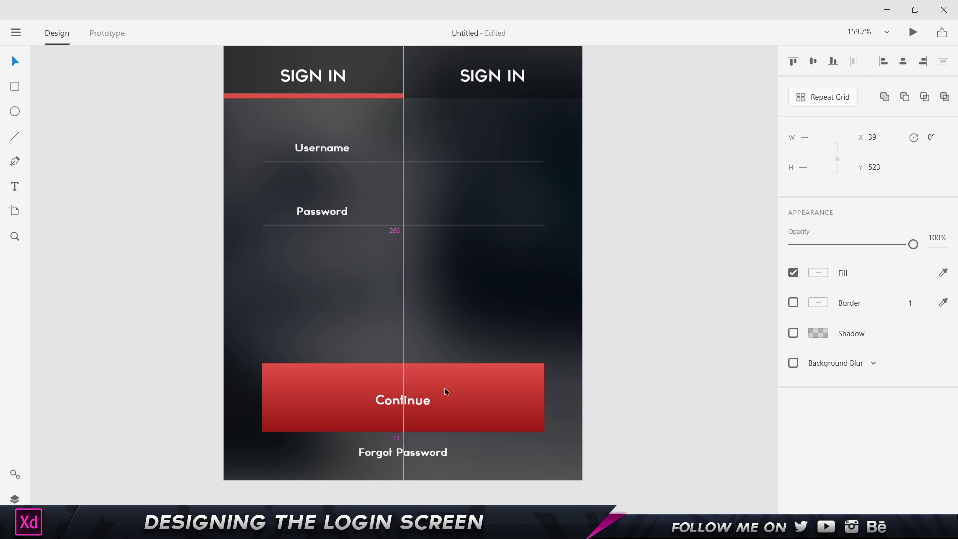
pyautogui.press('Up')
pyautogui.press('Up')
pyautogui.press('Up')
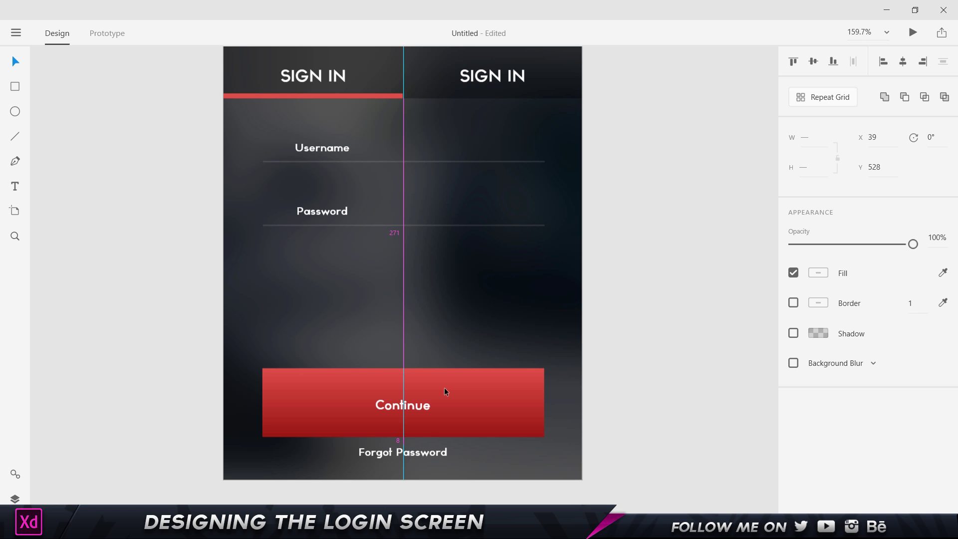
pyautogui.click(671, 326)
# Step: Shrink the red button's height symmetrically about its center to 57, keeping the Continue label in place
pyautogui.click(472, 415)
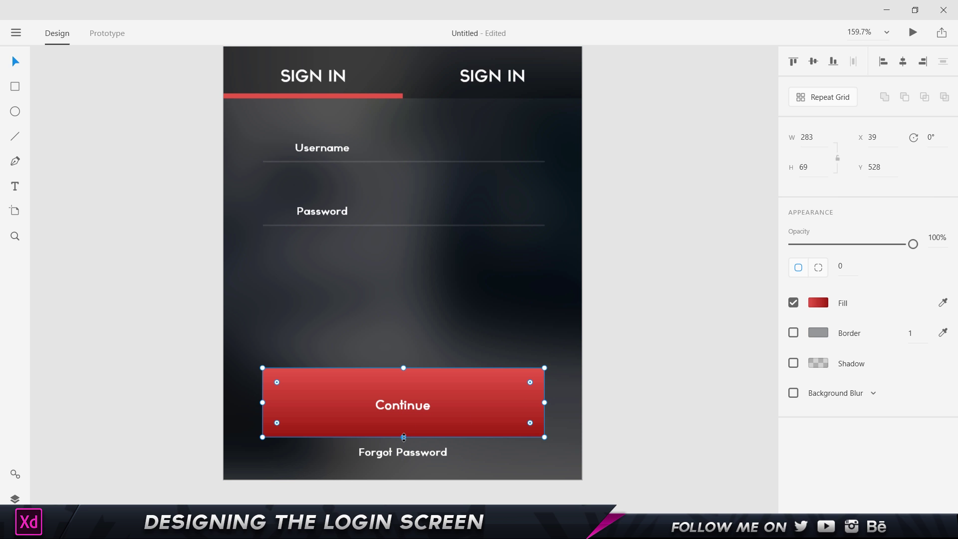
pyautogui.press('alt')
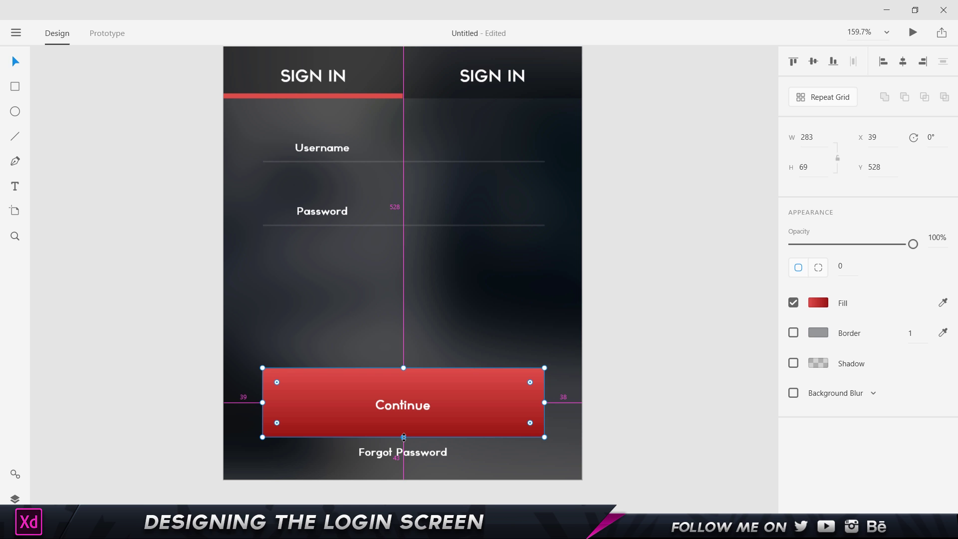
pyautogui.moveTo(404, 437); pyautogui.dragTo(404, 431)
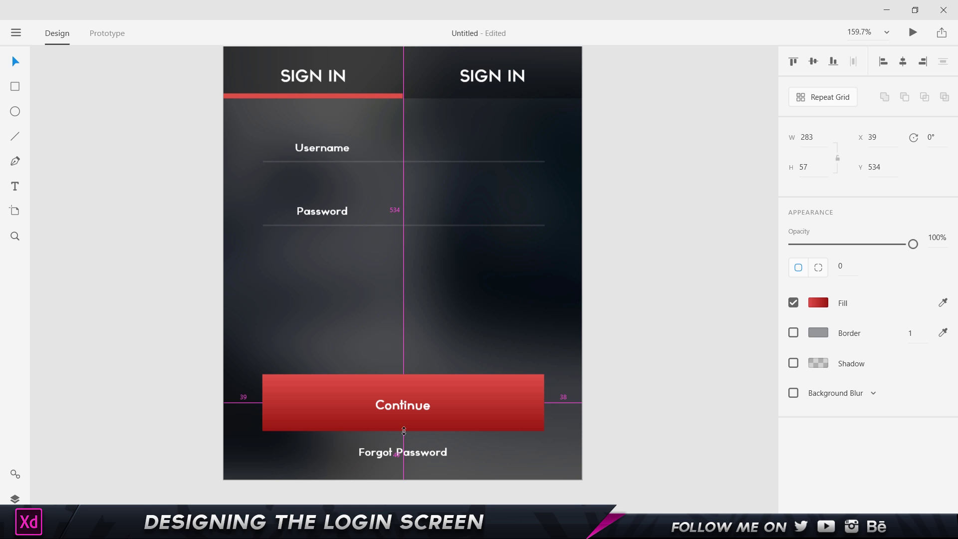
pyautogui.click(632, 368)
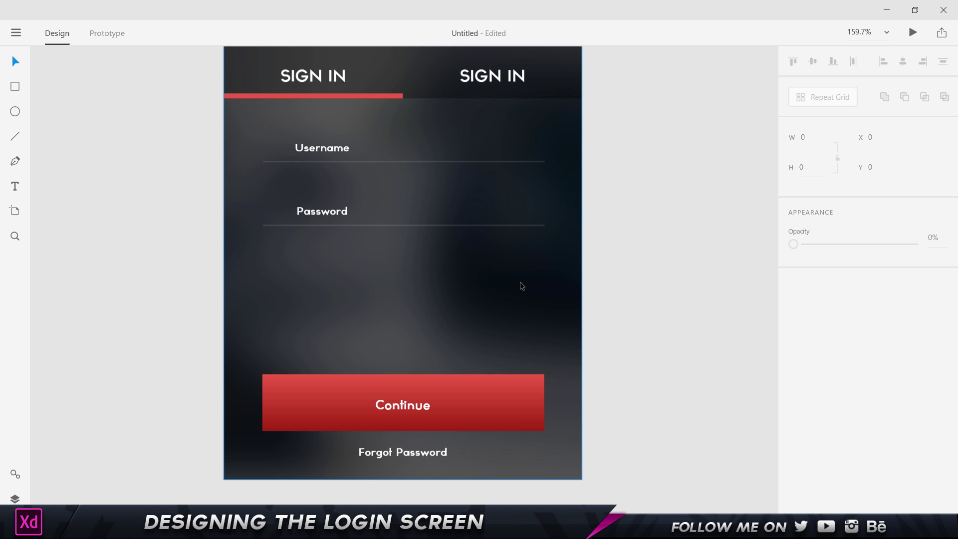
# Step: Copy the red arrow logo from the Project document's Login Screen into the Untitled login screen above the tabs and dismiss the Repeat Grid hint
pyautogui.hotkey('ctrl', '0')
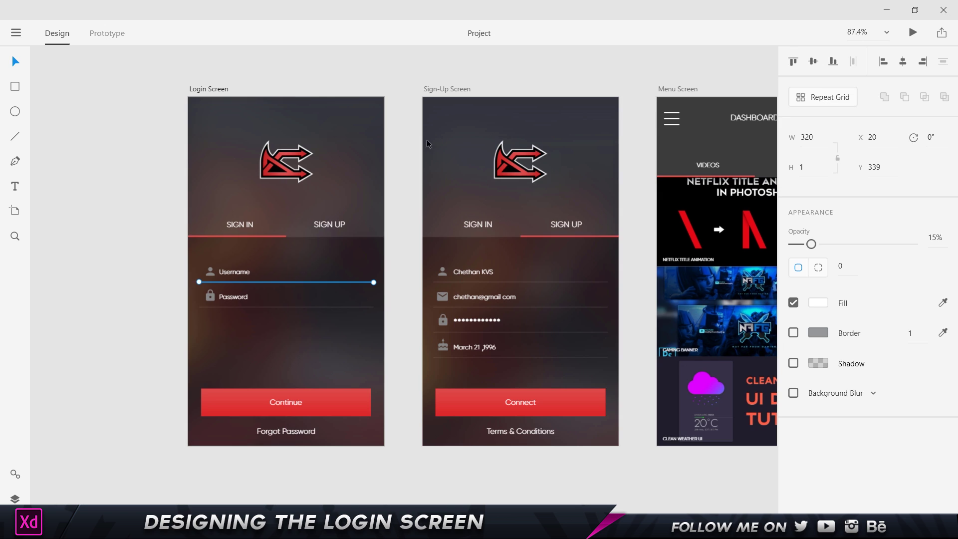
pyautogui.click(304, 172)
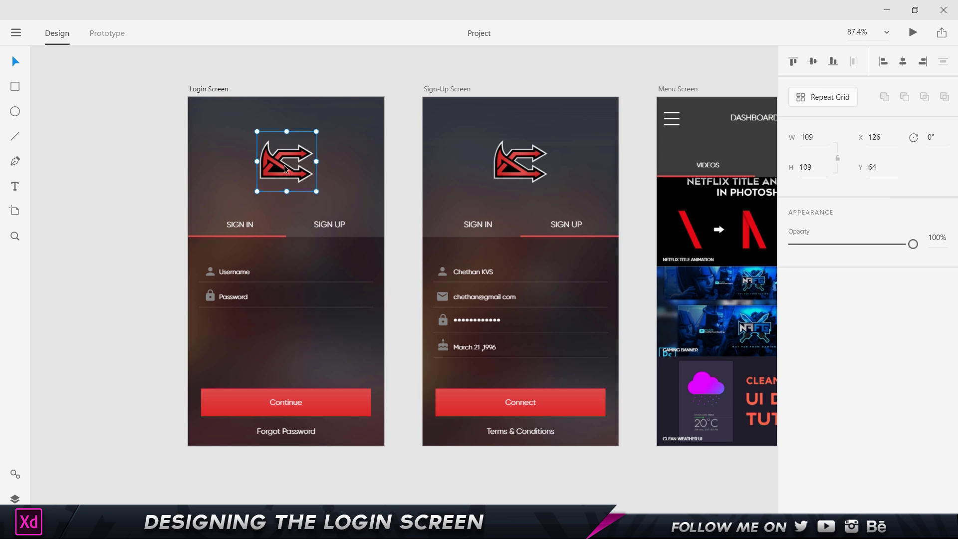
pyautogui.hotkey('alt', 'Tab')
pyautogui.hotkey('ctrl', 'v')
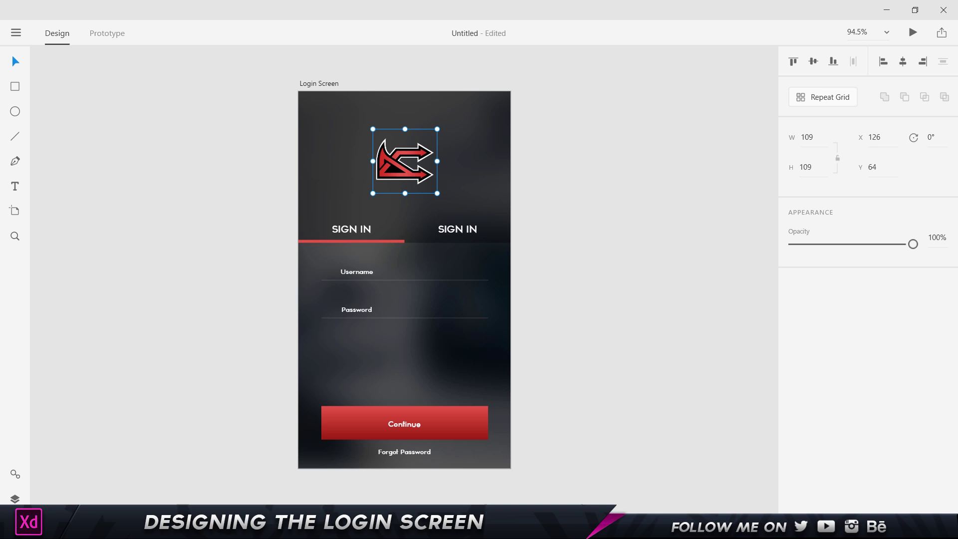
pyautogui.press('Escape')
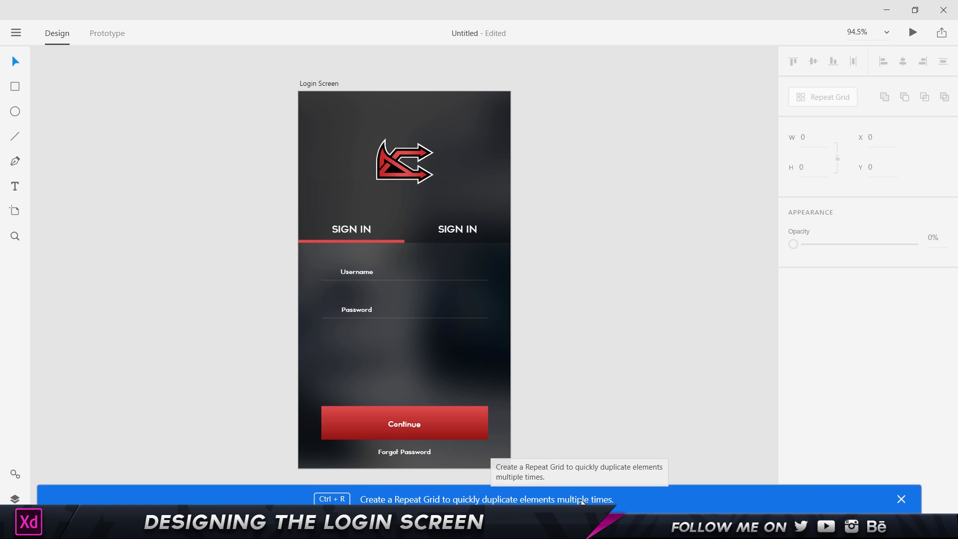
pyautogui.click(902, 499)
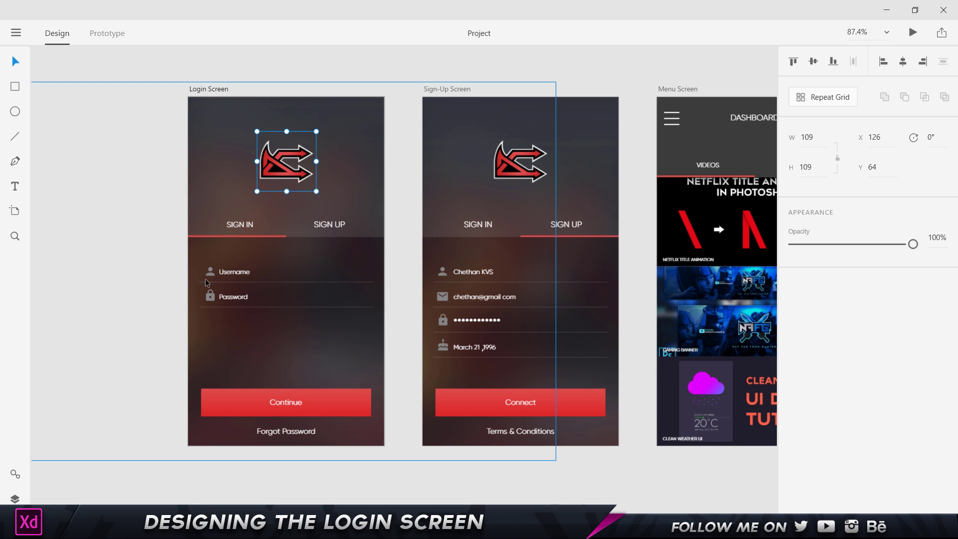
# Step: Examine the user and lock icons beside the Username and Password fields on the Project document's Login Screen
pyautogui.click(205, 276)
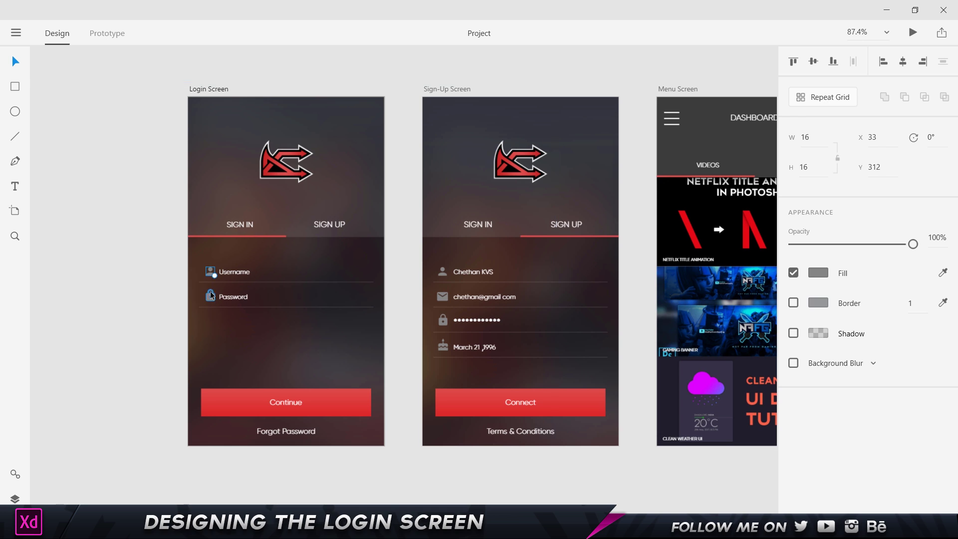
pyautogui.click(210, 294)
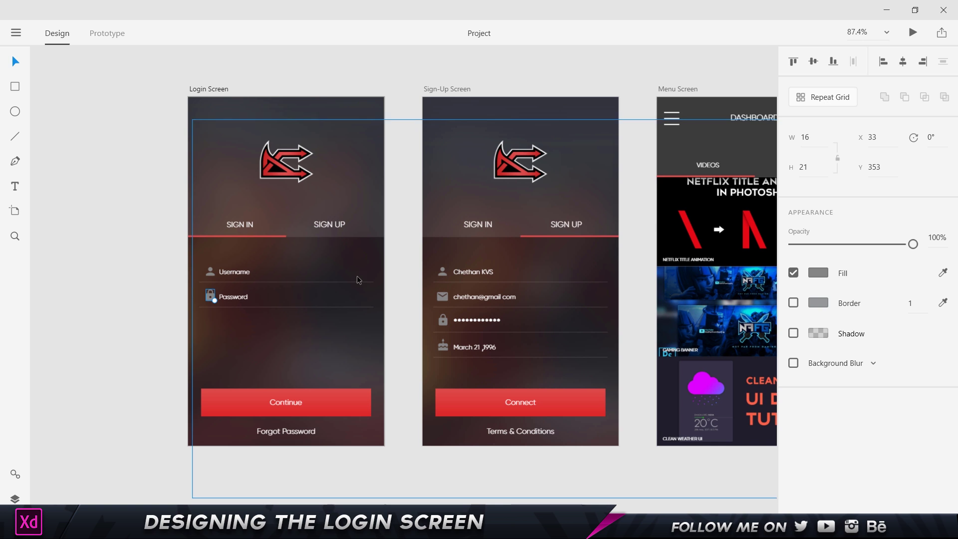
pyautogui.click(16, 32)
pyautogui.moveTo(93, 143)
pyautogui.click(447, 59)
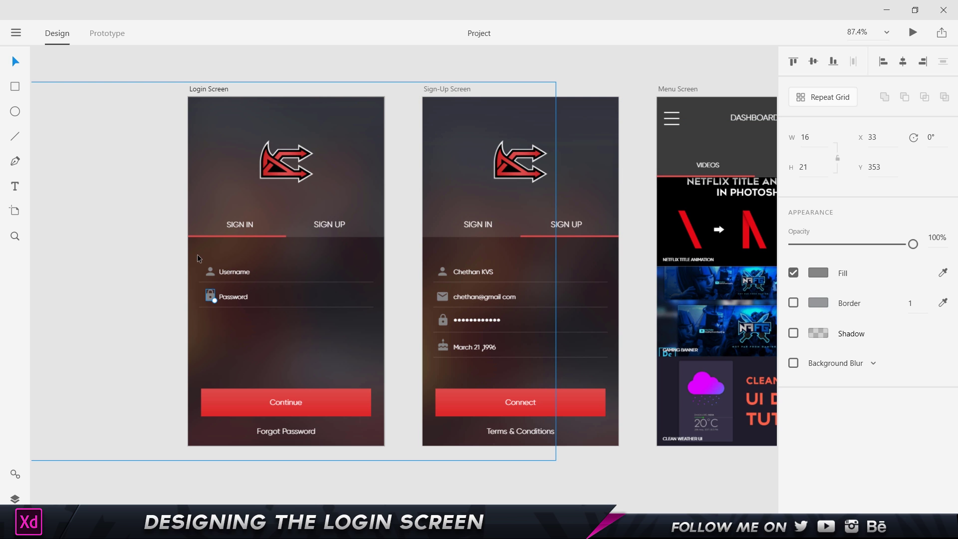
pyautogui.doubleClick(210, 272)
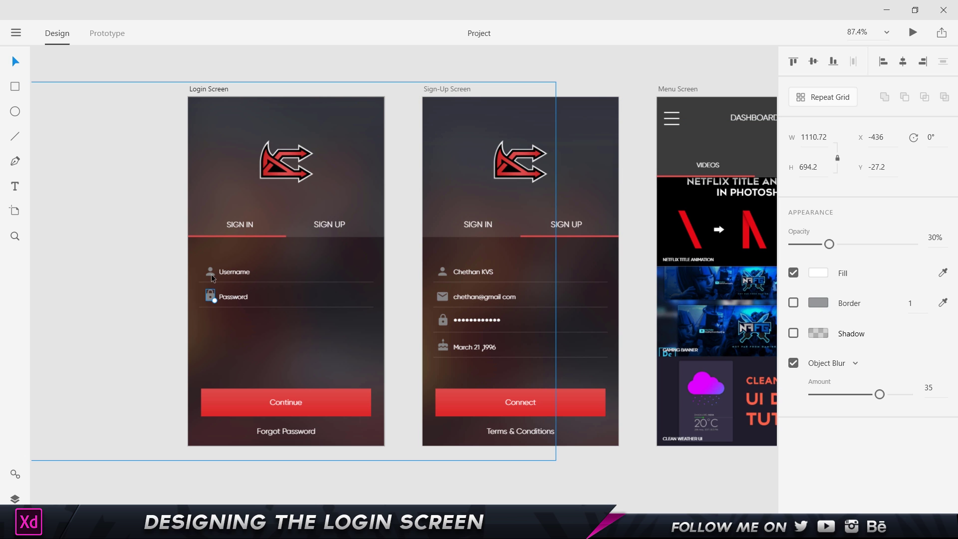